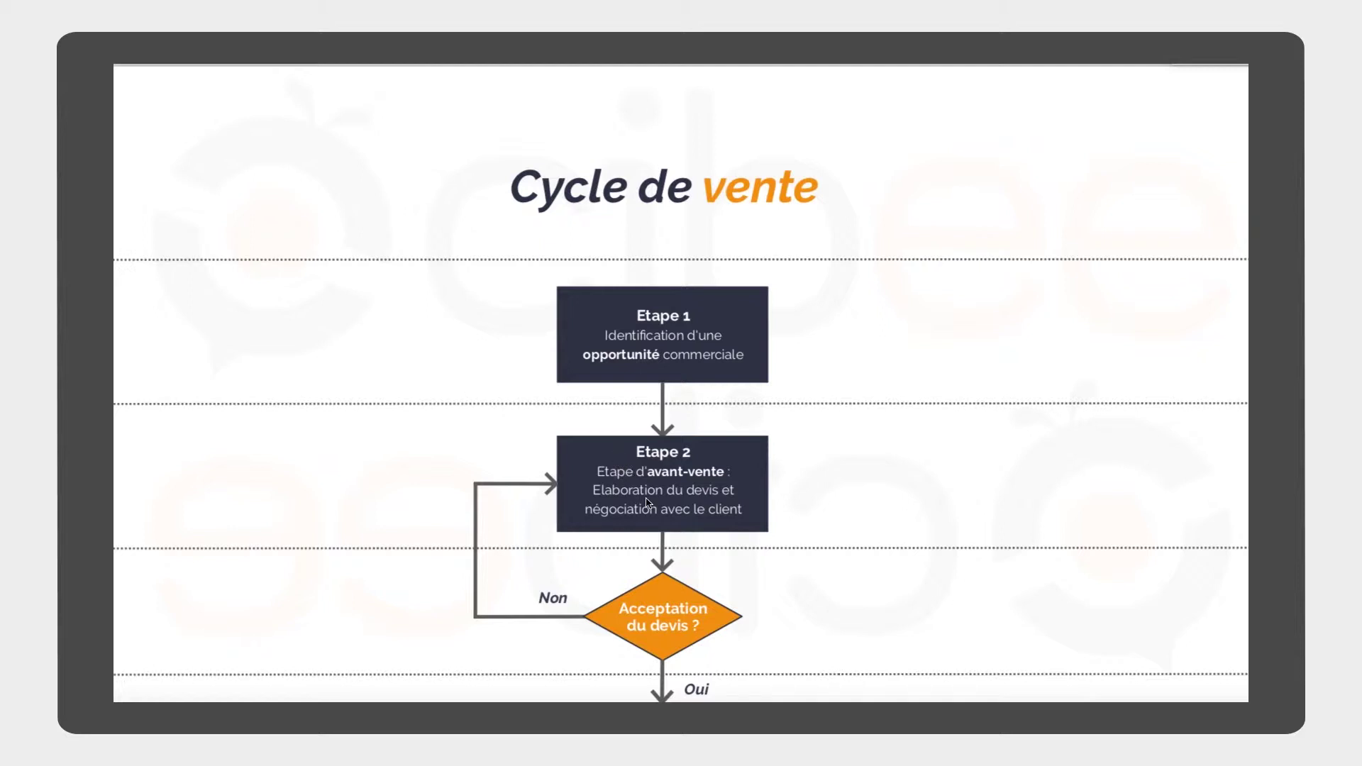
pyautogui.scroll(-1, 649, 497)
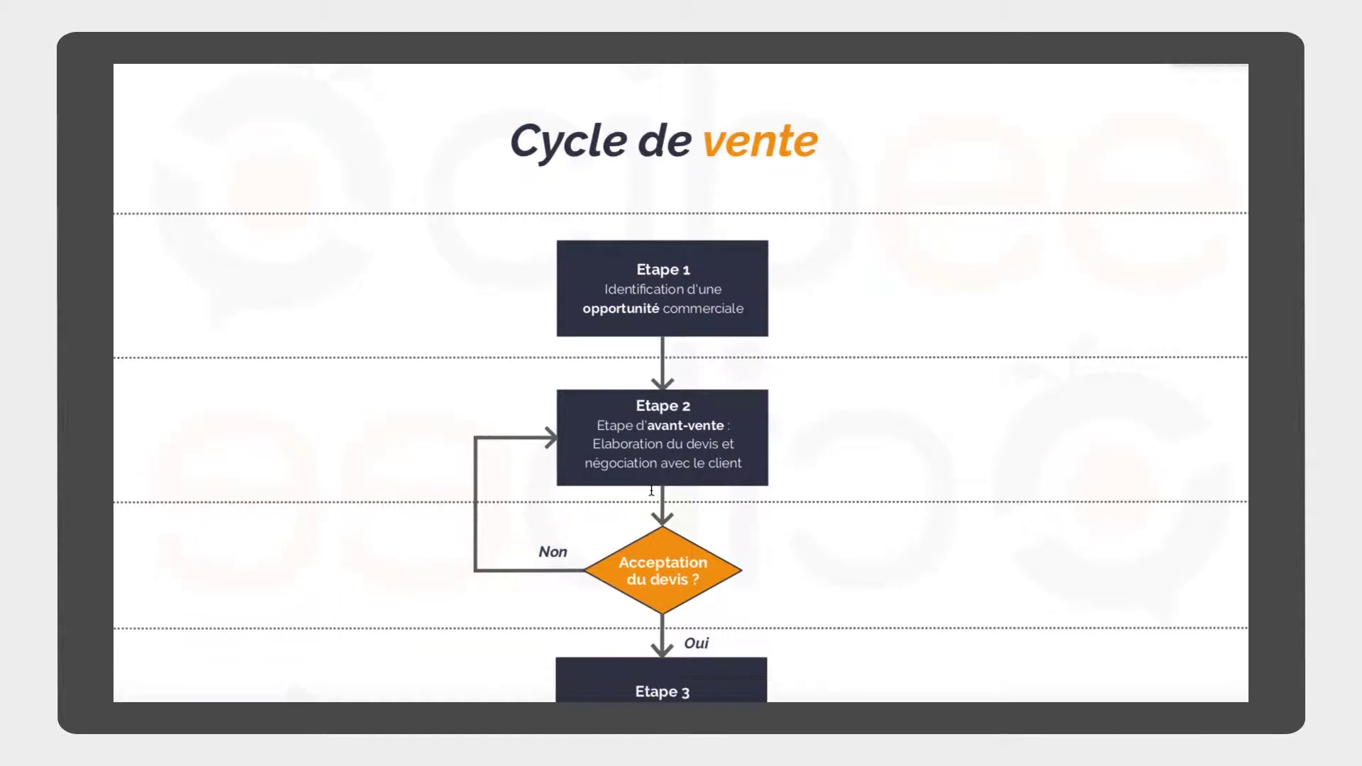
pyautogui.scroll(-3, 651, 490)
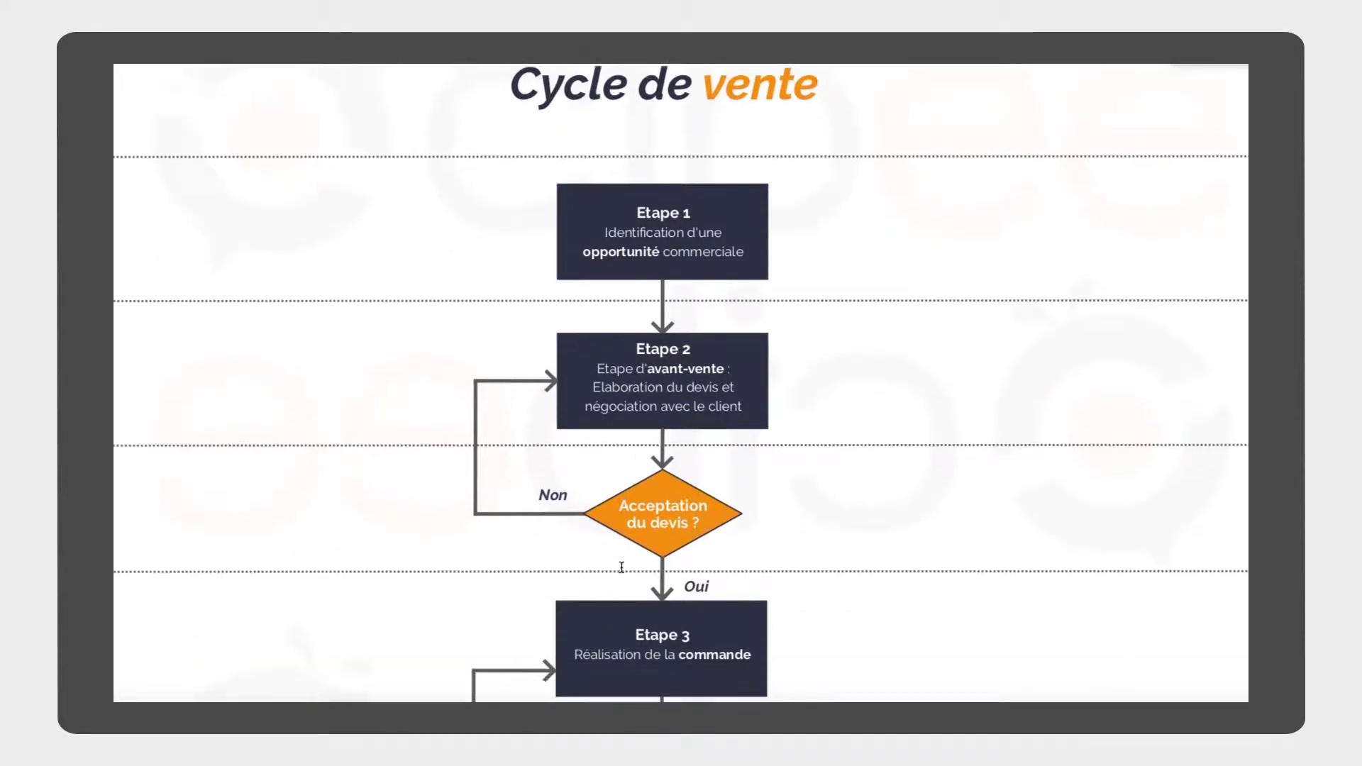
pyautogui.scroll(-3, 647, 521)
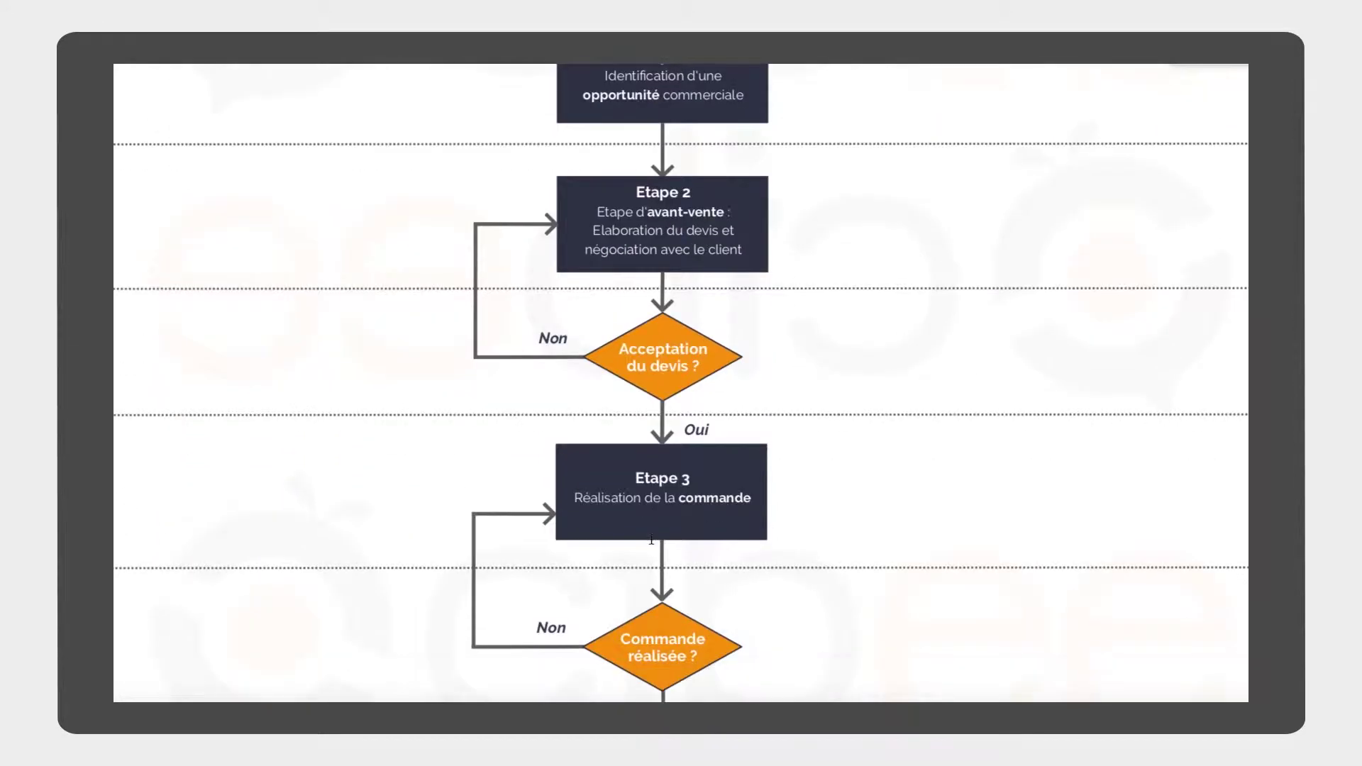
pyautogui.scroll(-2, 746, 597)
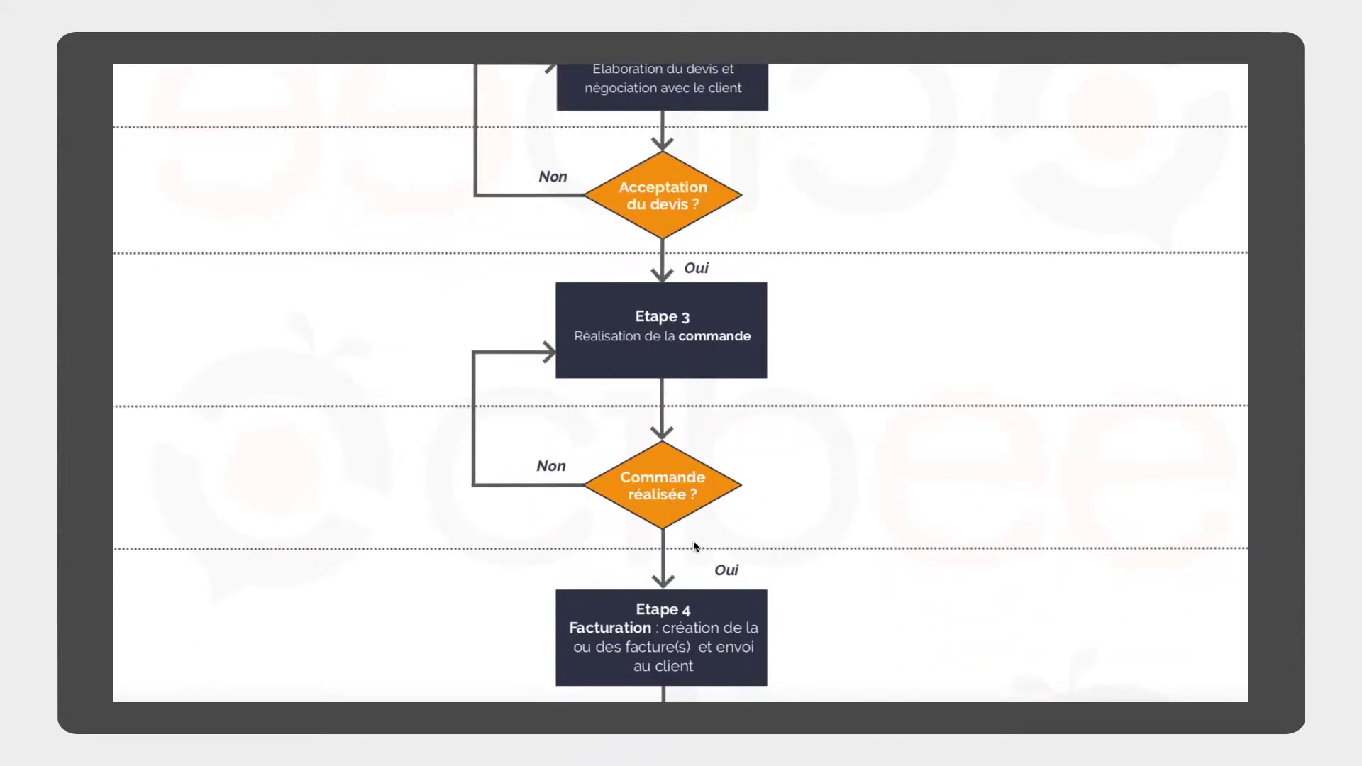
pyautogui.scroll(-1, 693, 543)
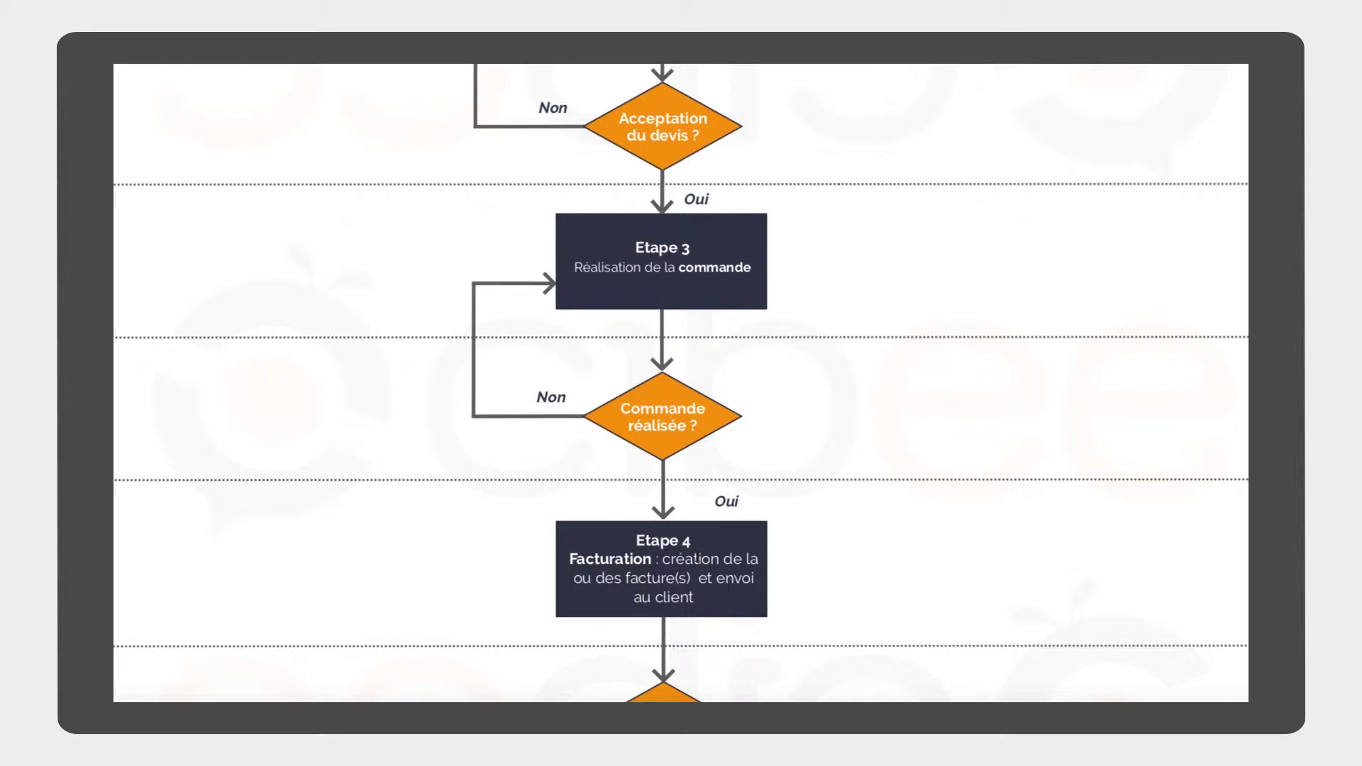
pyautogui.scroll(-3, 657, 561)
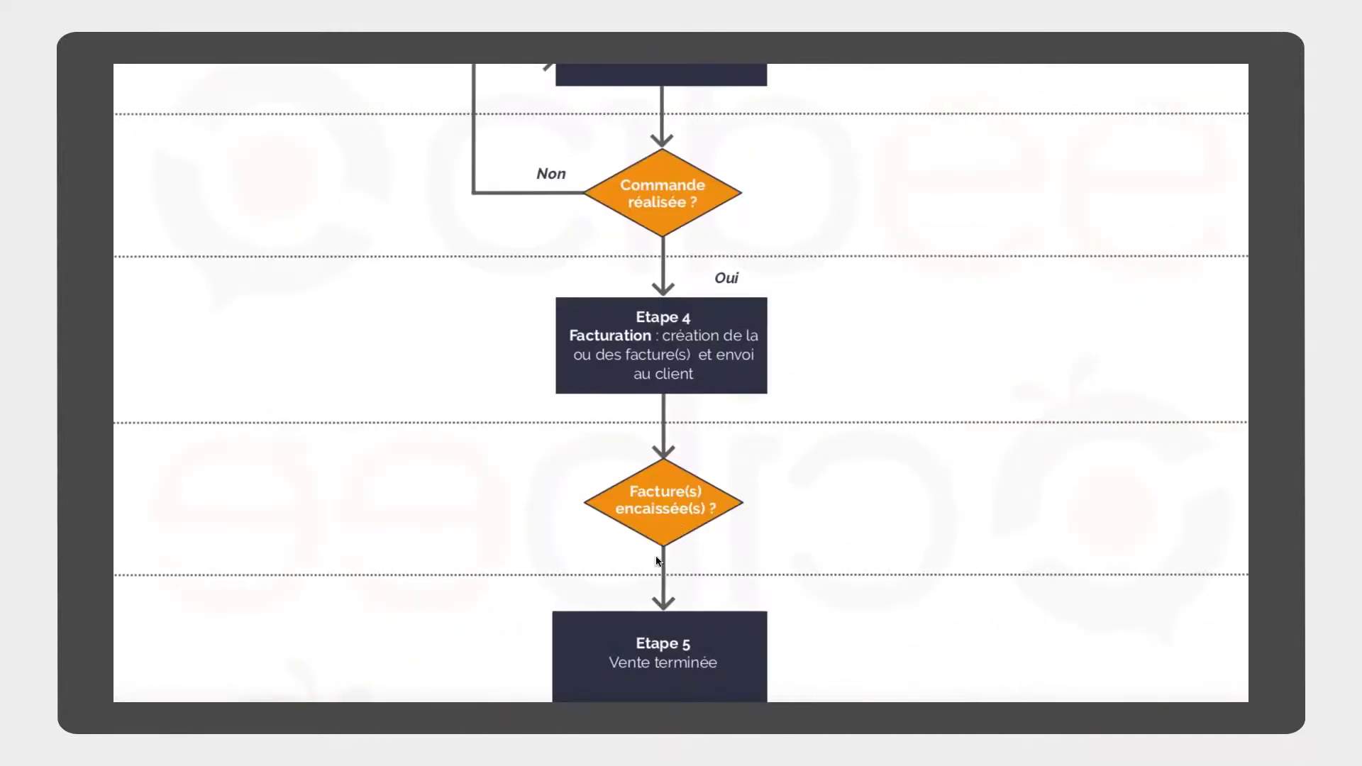
pyautogui.scroll(-1, 657, 562)
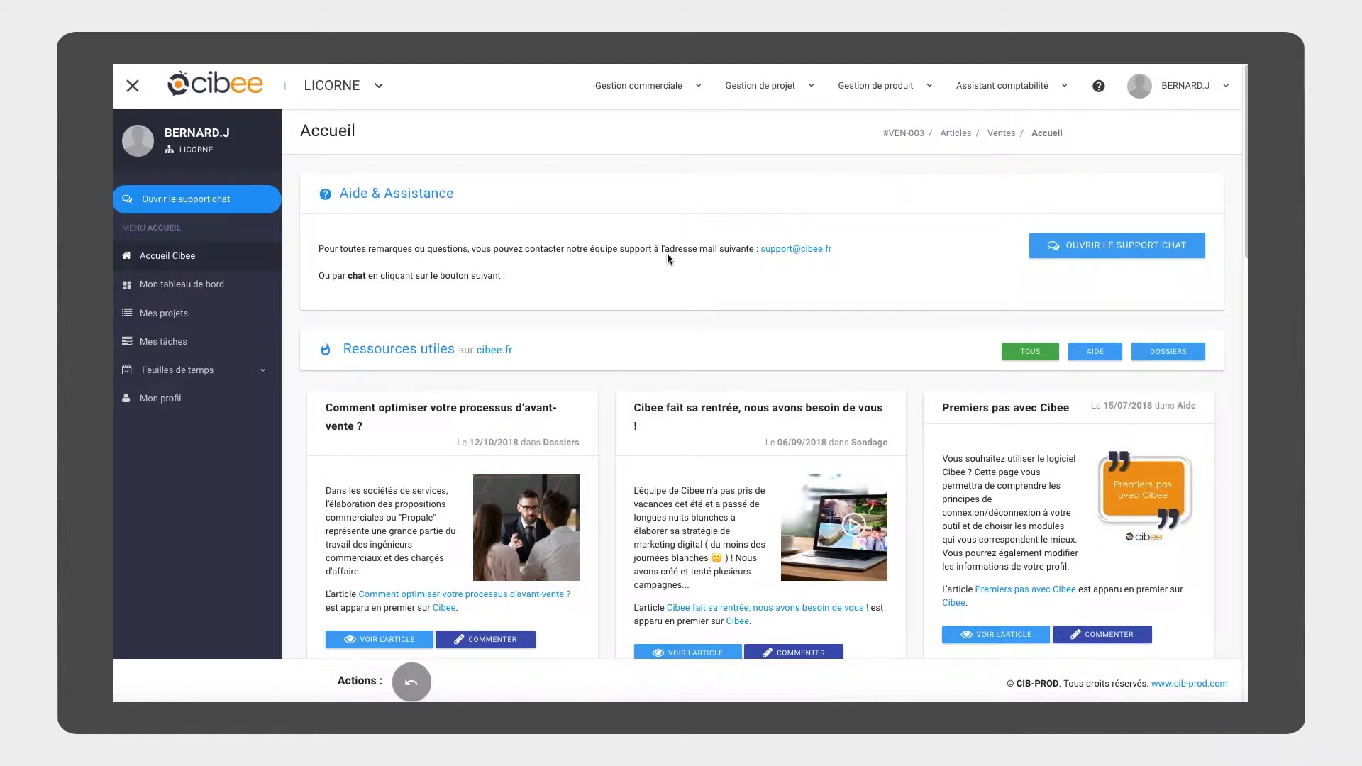
# - Open the sales list in commercial management and start adding a new sale
pyautogui.click(665, 91)
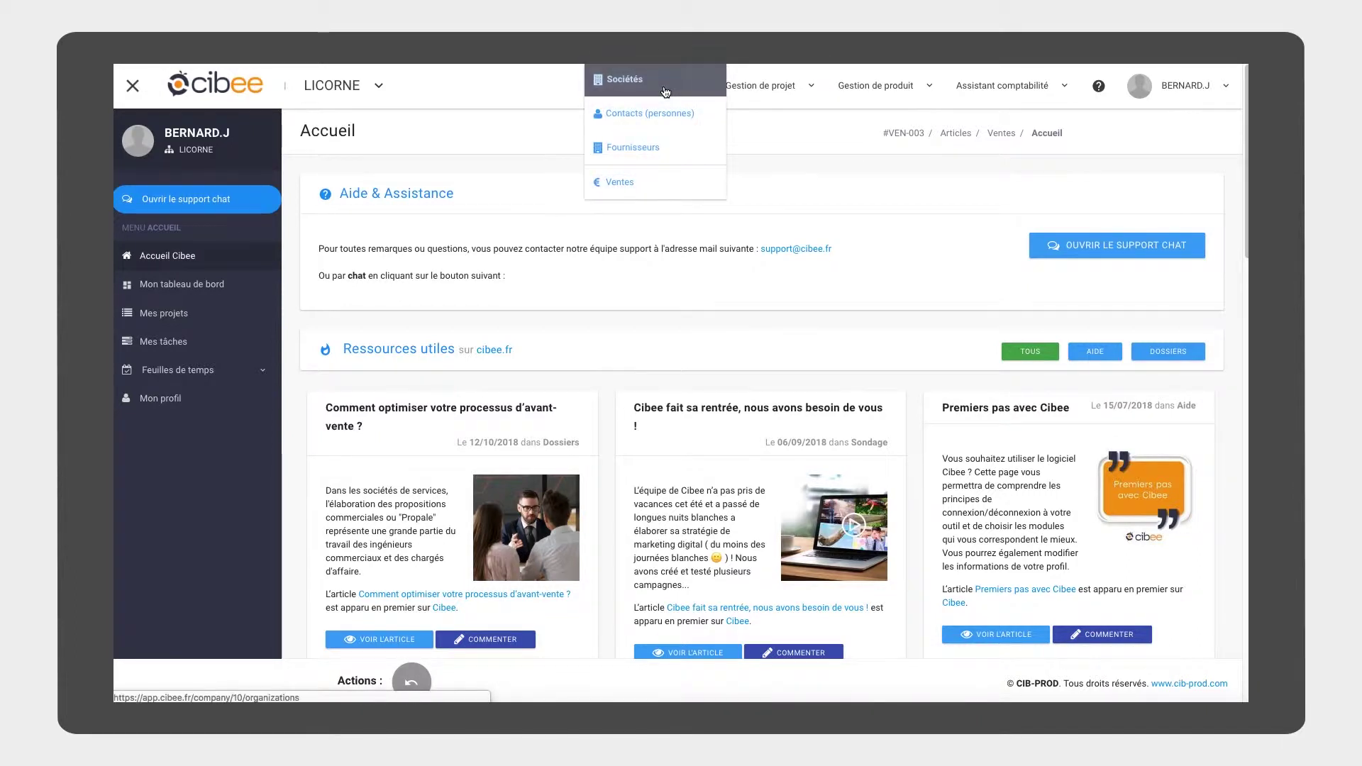
pyautogui.click(651, 179)
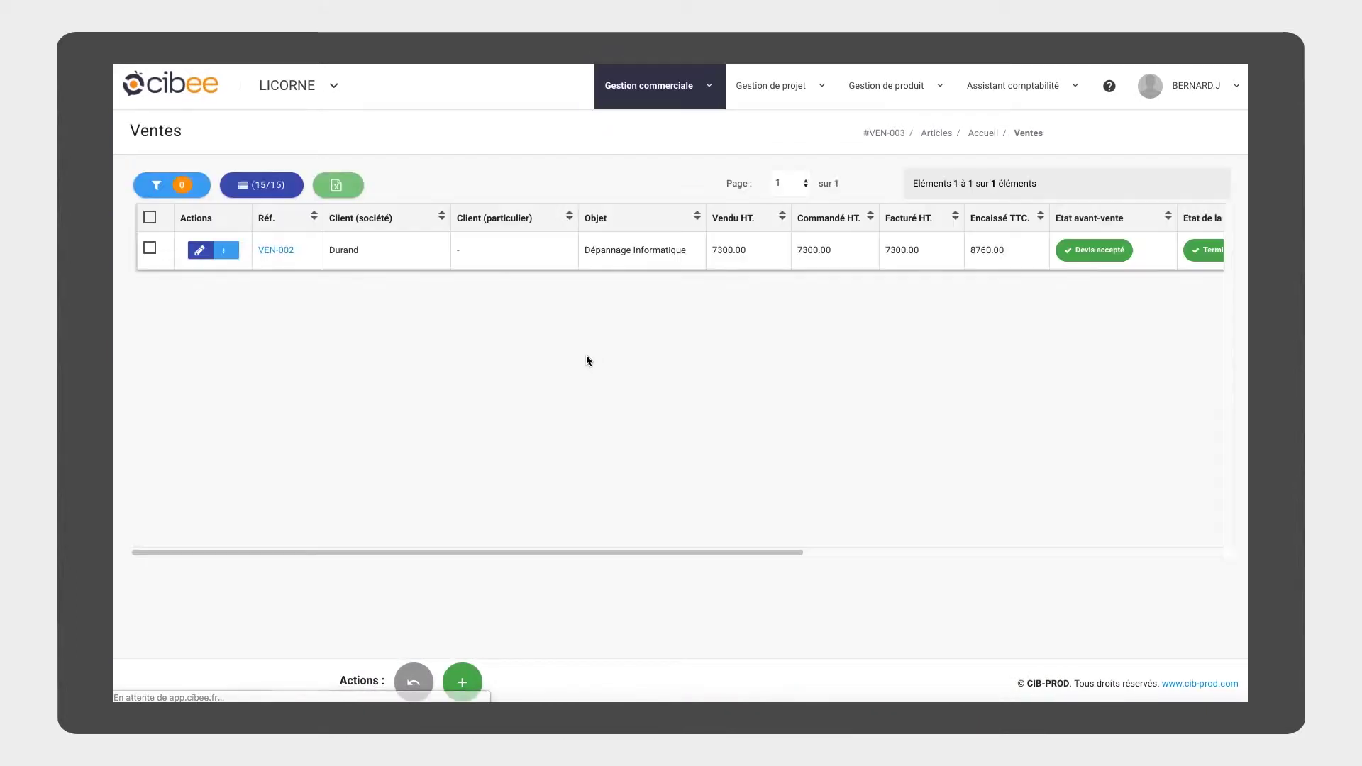
pyautogui.click(465, 681)
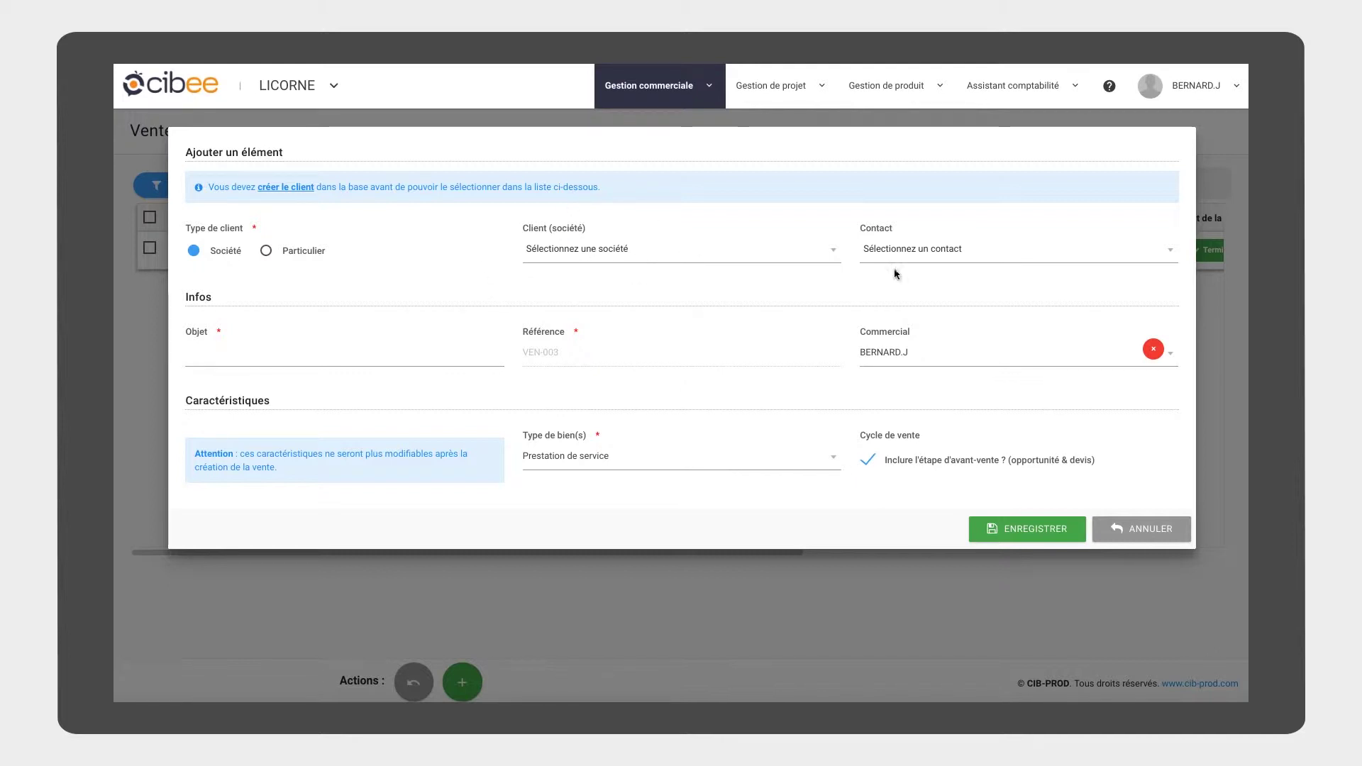
# - Save a mixed-goods sale "Installation caméra de surveillance" for the company Sécu Home with its contact, no salesperson, and the pre-sale stage included
pyautogui.click(667, 465)
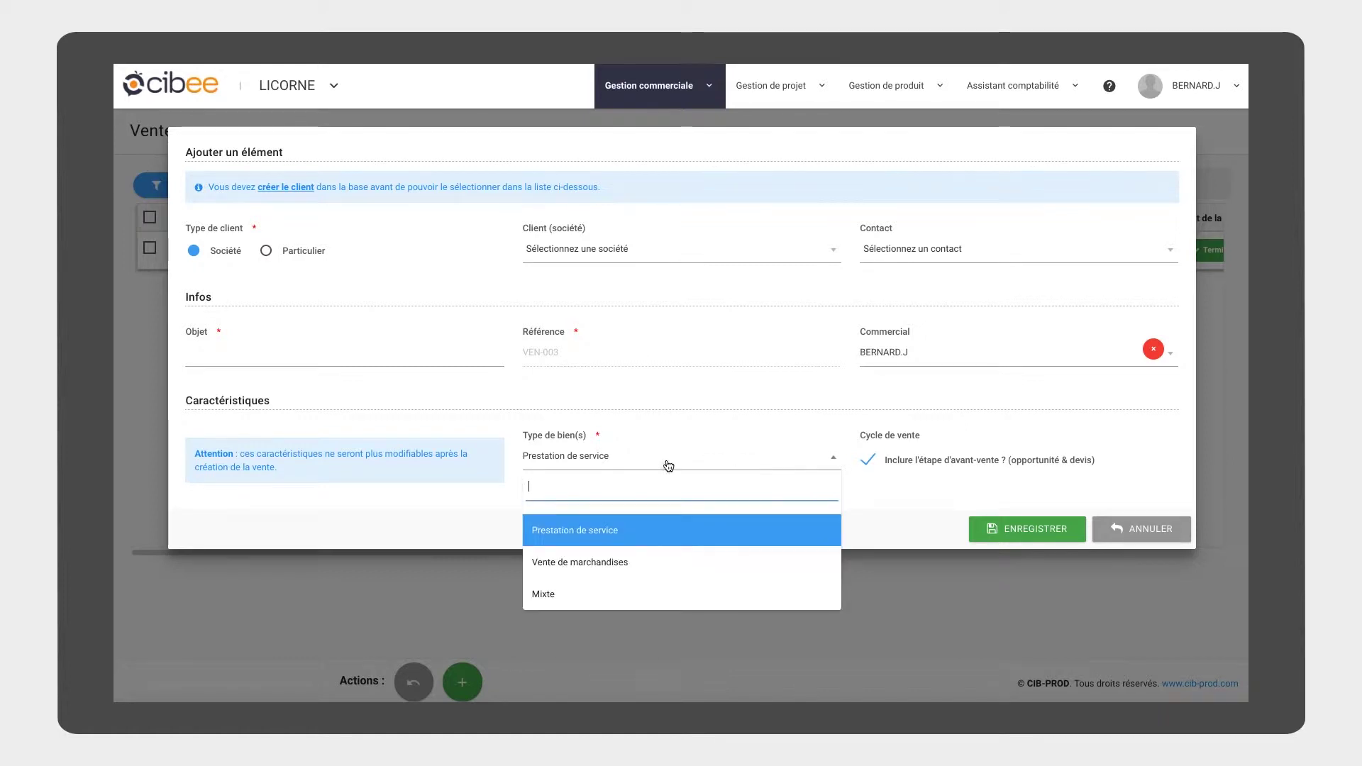
pyautogui.click(644, 592)
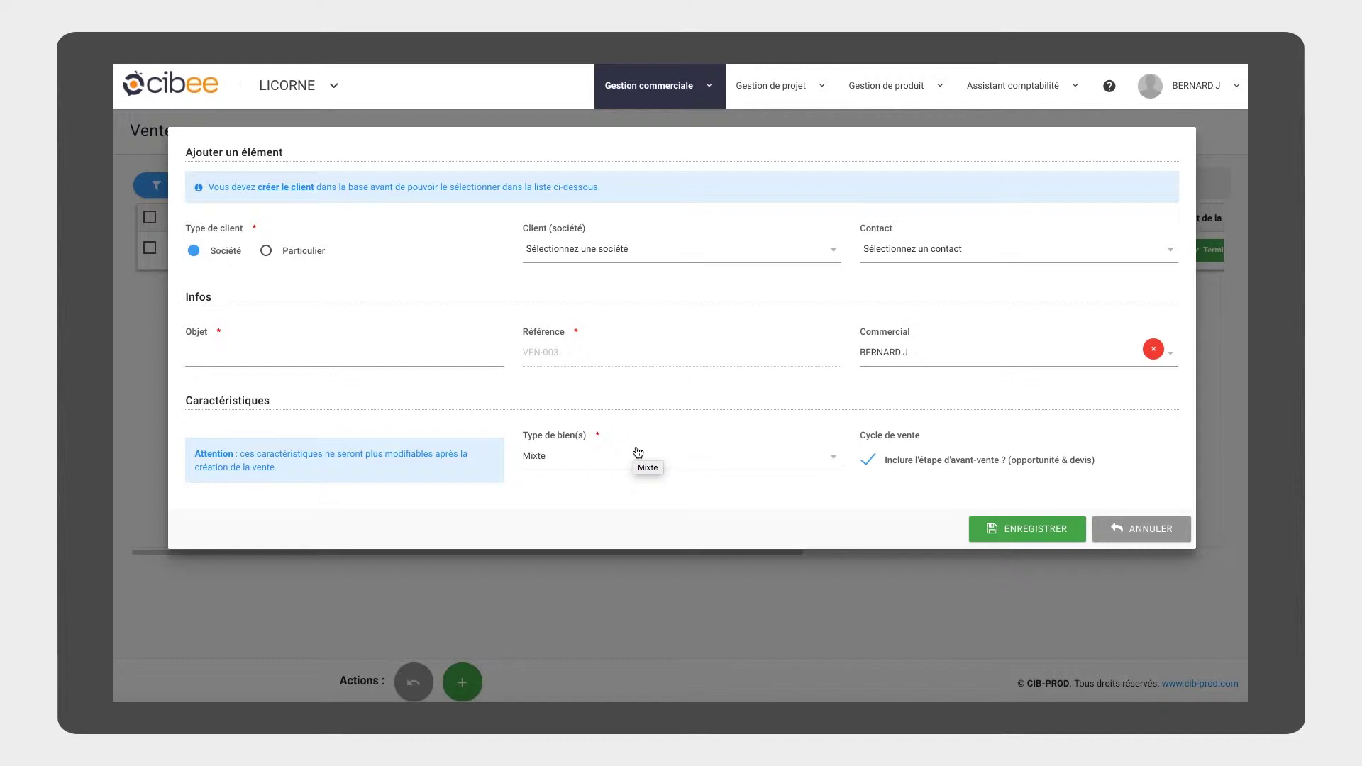
pyautogui.click(868, 461)
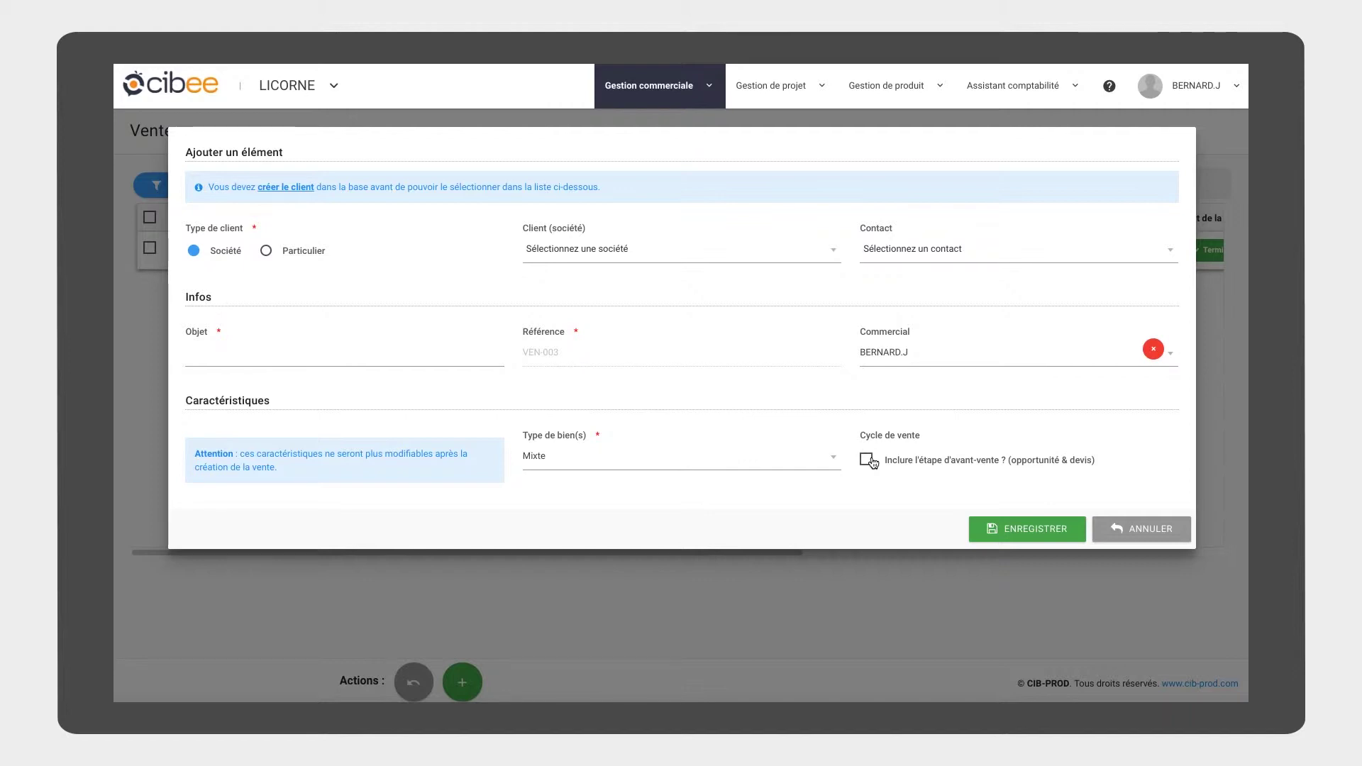
pyautogui.click(870, 462)
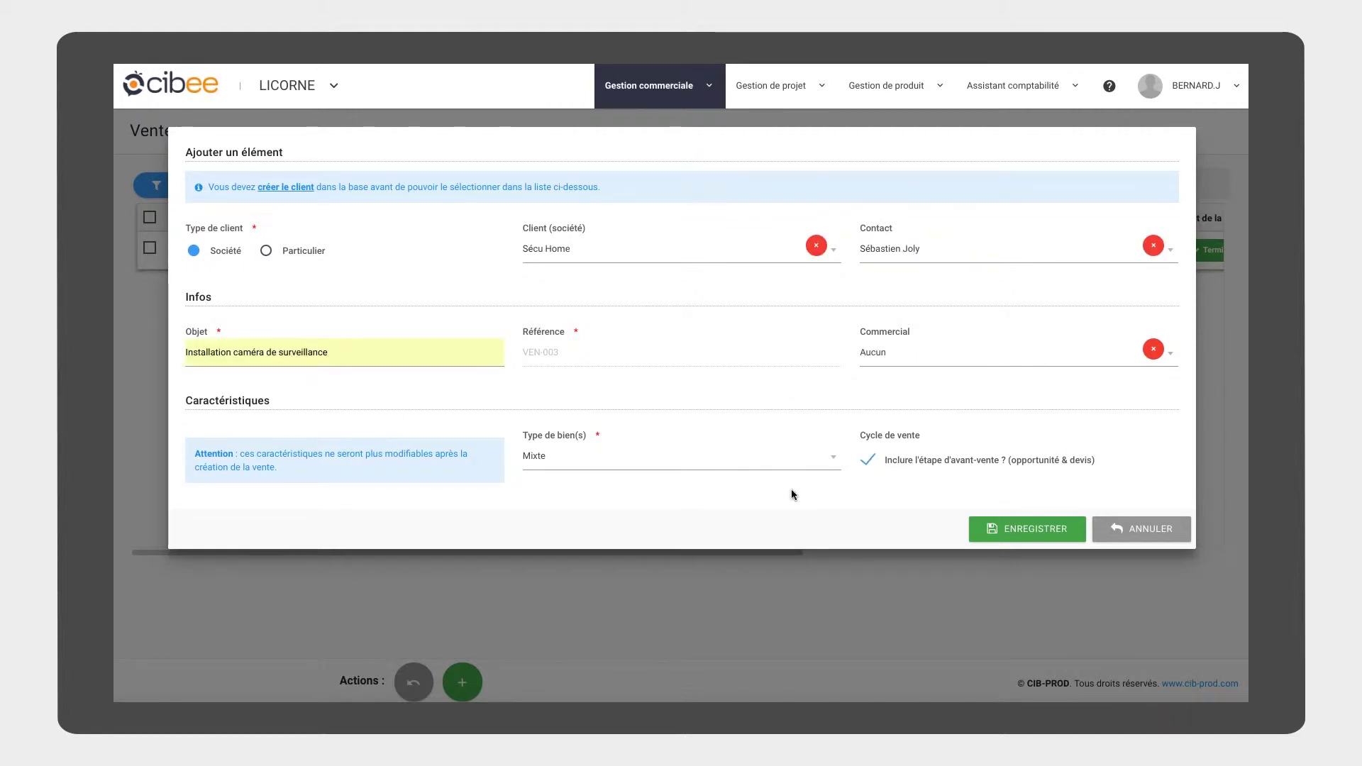
pyautogui.click(1024, 530)
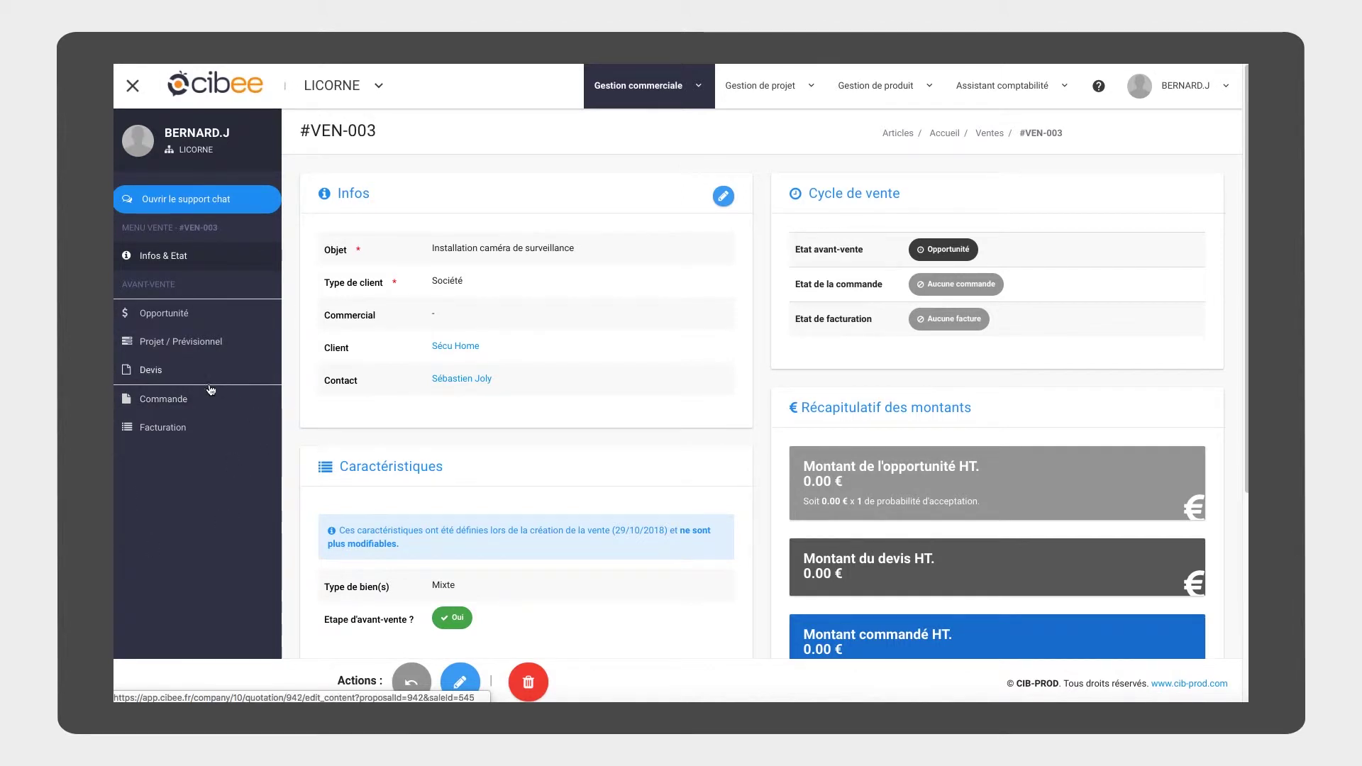
# - Edit the new sale's opportunity, setting the forecast revenue excluding tax to 5000 and the acceptance probability to 90%
pyautogui.click(198, 313)
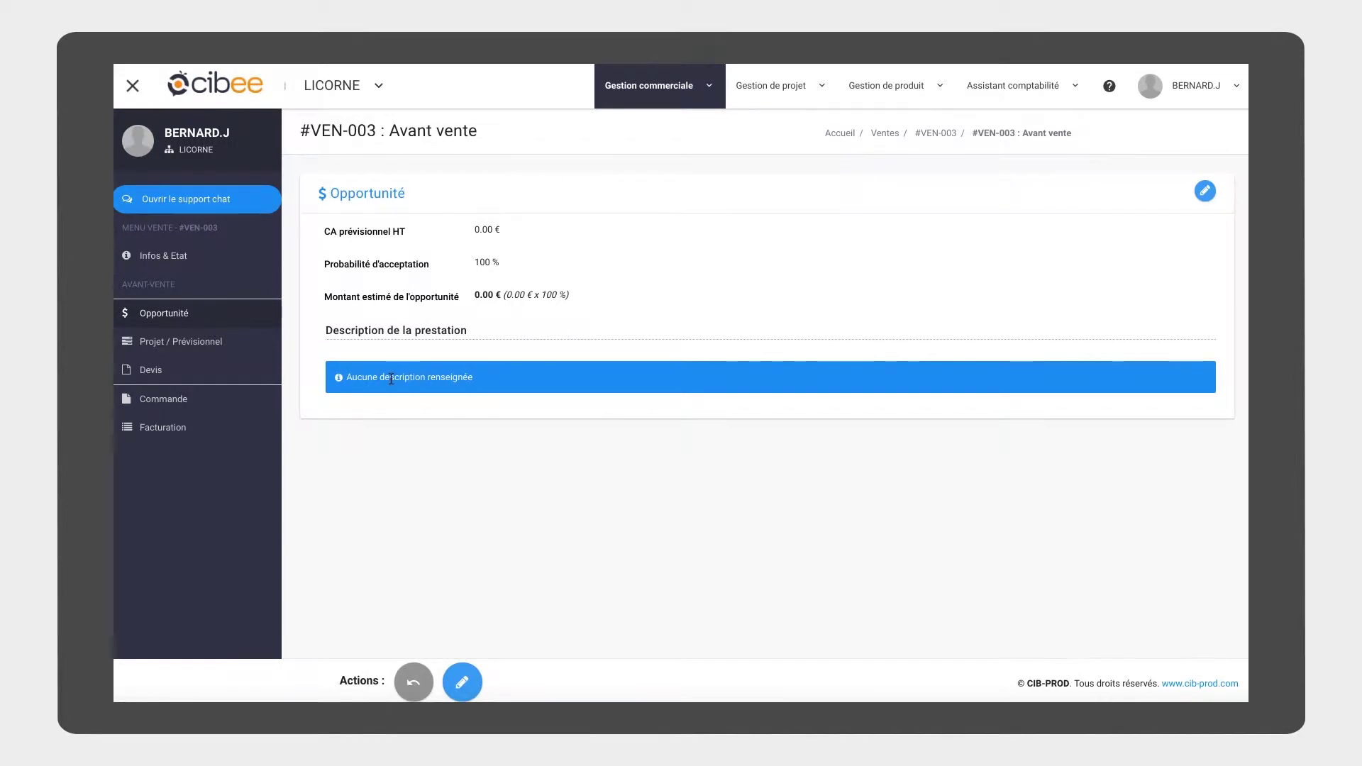
pyautogui.click(463, 684)
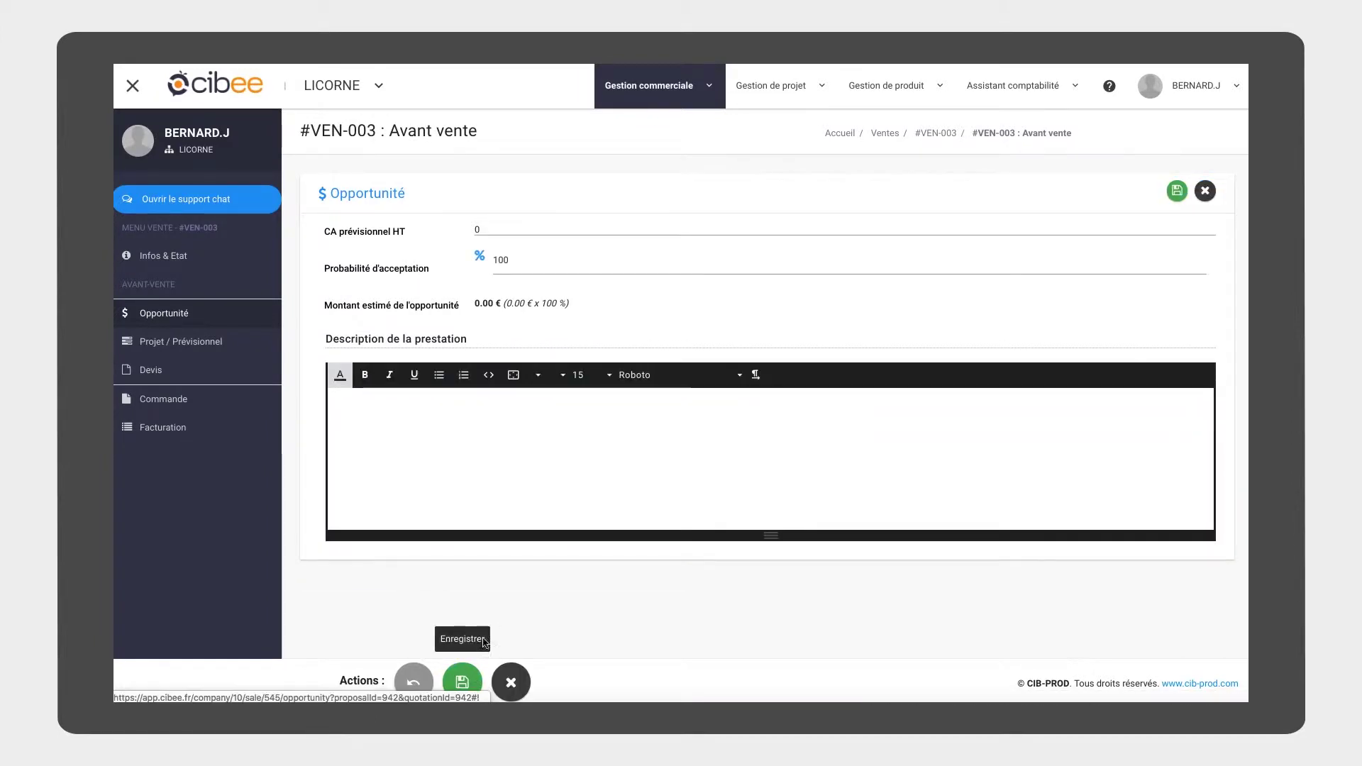
pyautogui.click(477, 230)
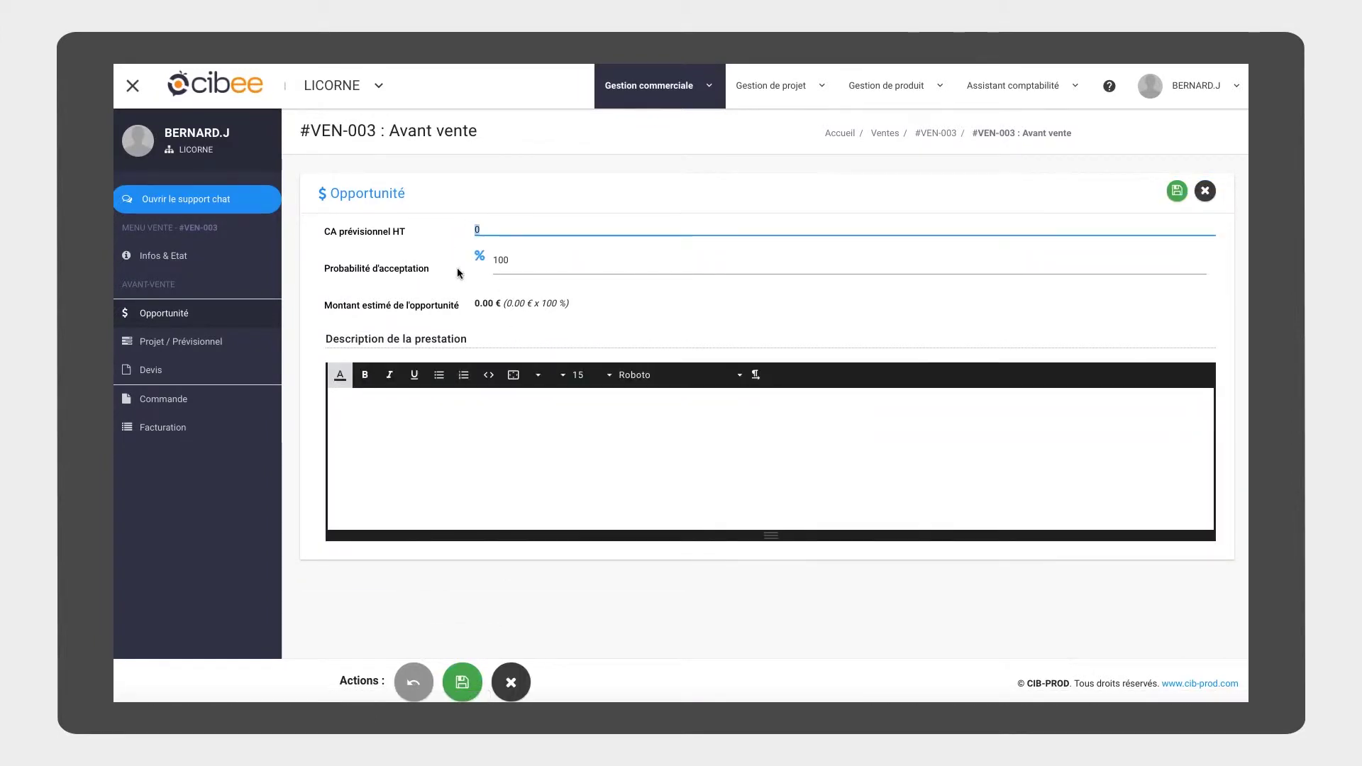
pyautogui.write('5000')
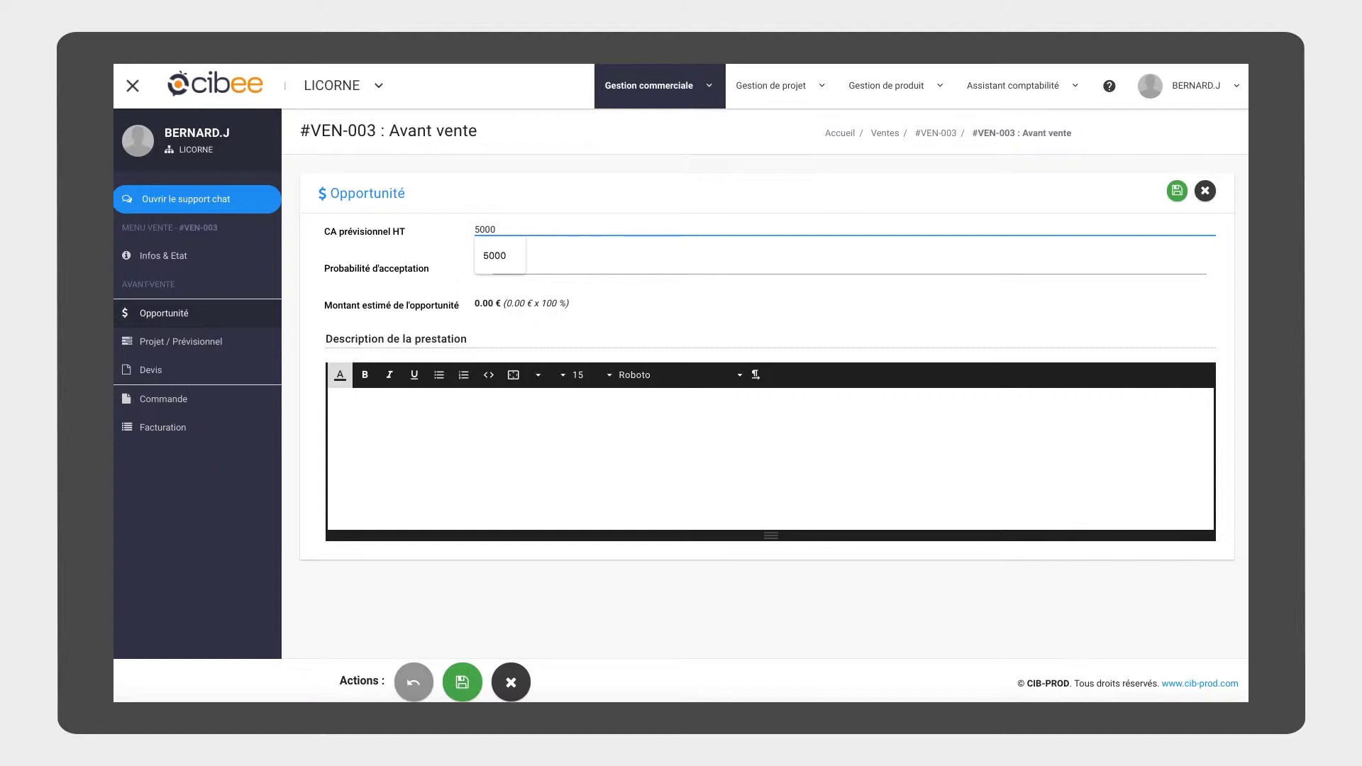
pyautogui.click(479, 257)
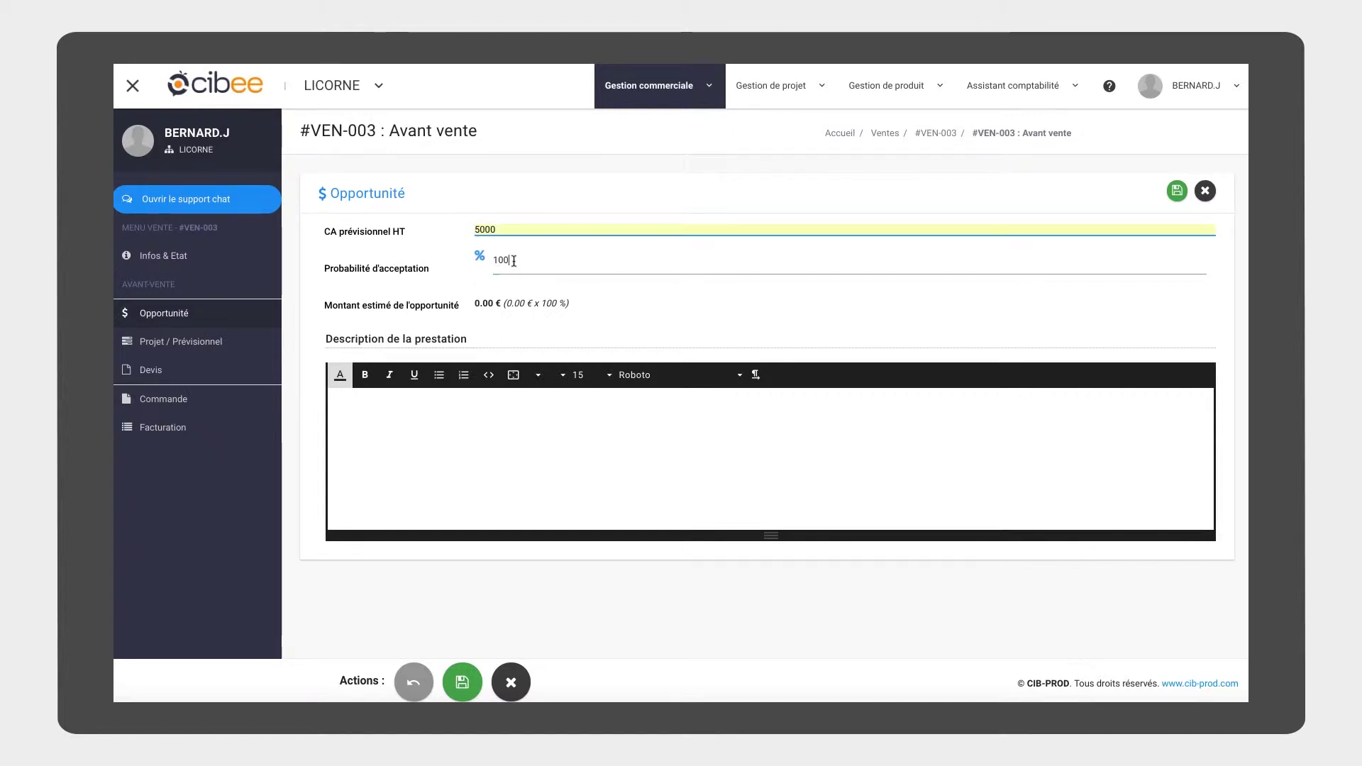
pyautogui.doubleClick(514, 261)
pyautogui.write('90')
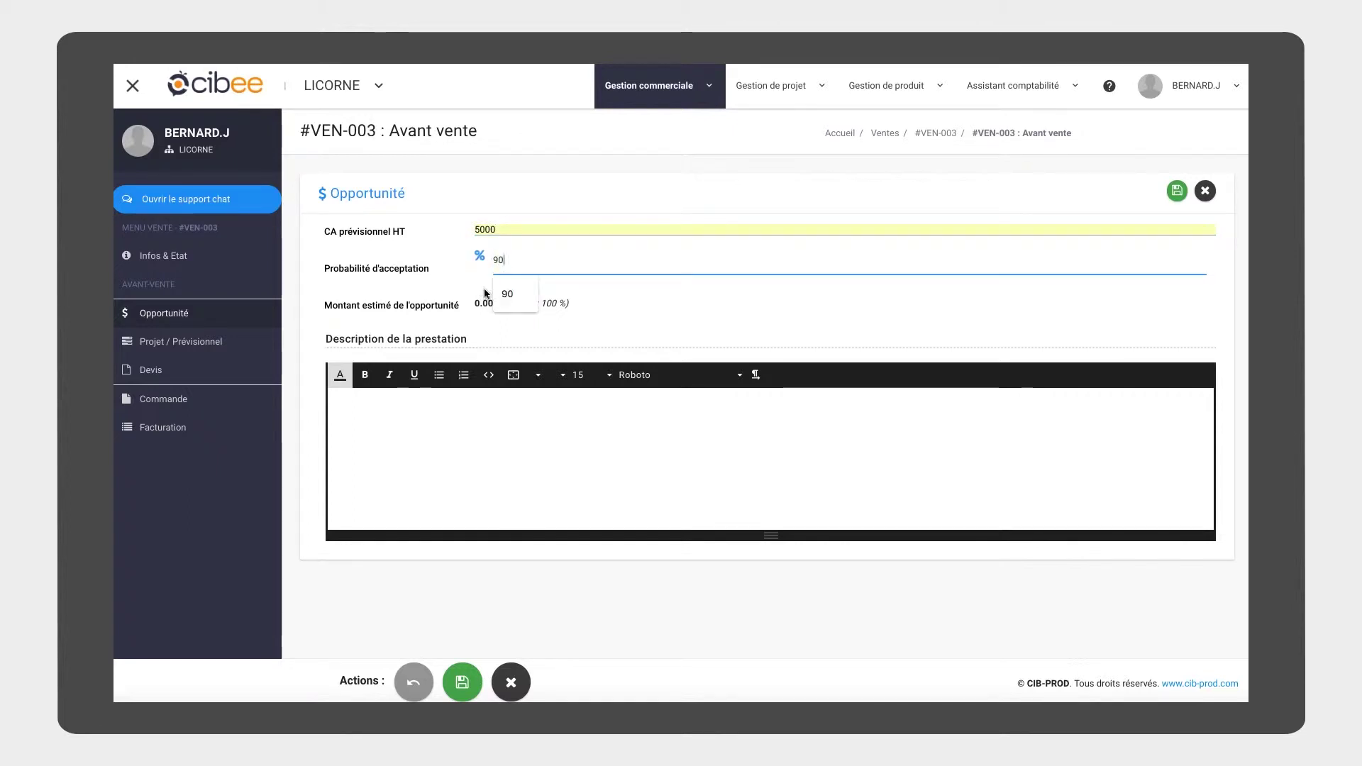
pyautogui.click(509, 293)
# - Enter the service description "Equiper entreprise d'une protection vidéo." and save the opportunity
pyautogui.click(440, 445)
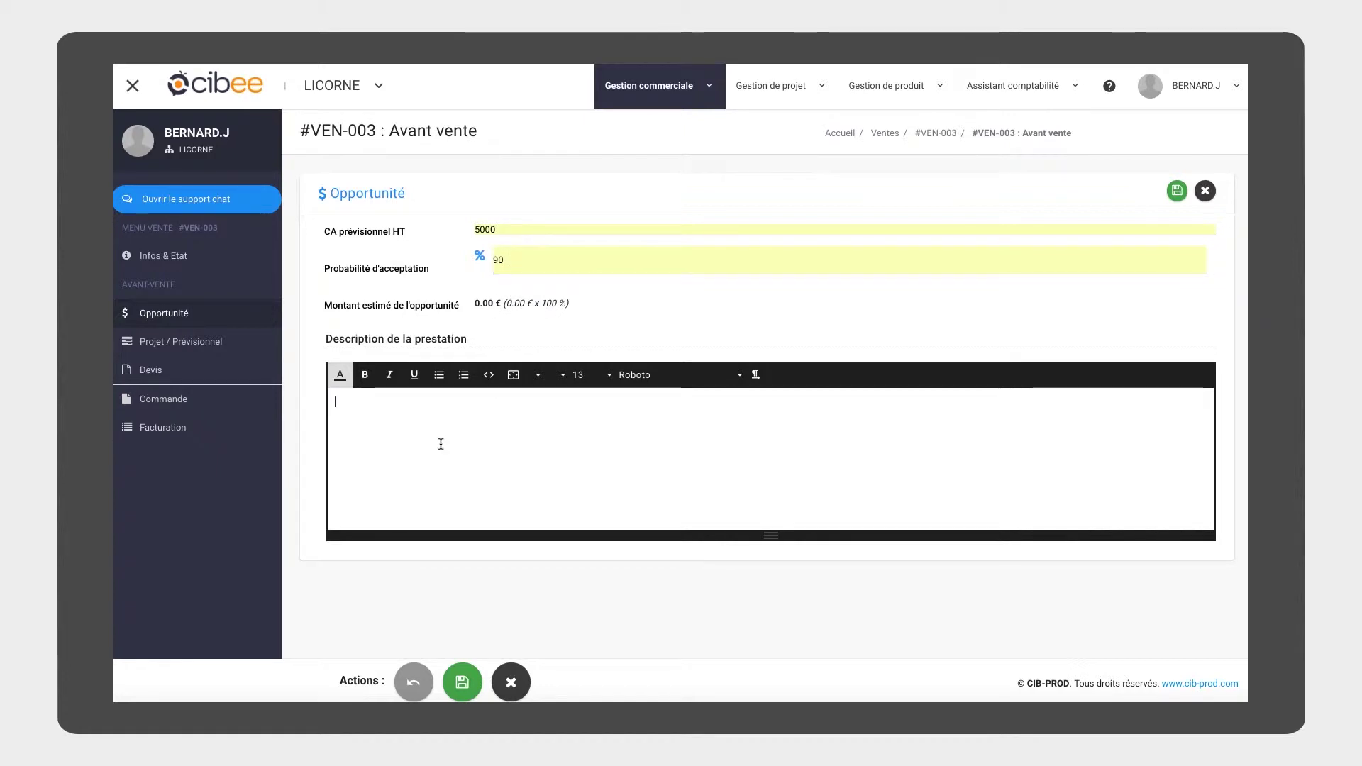
pyautogui.write("Equiper entreprise d'une protection vidéo.")
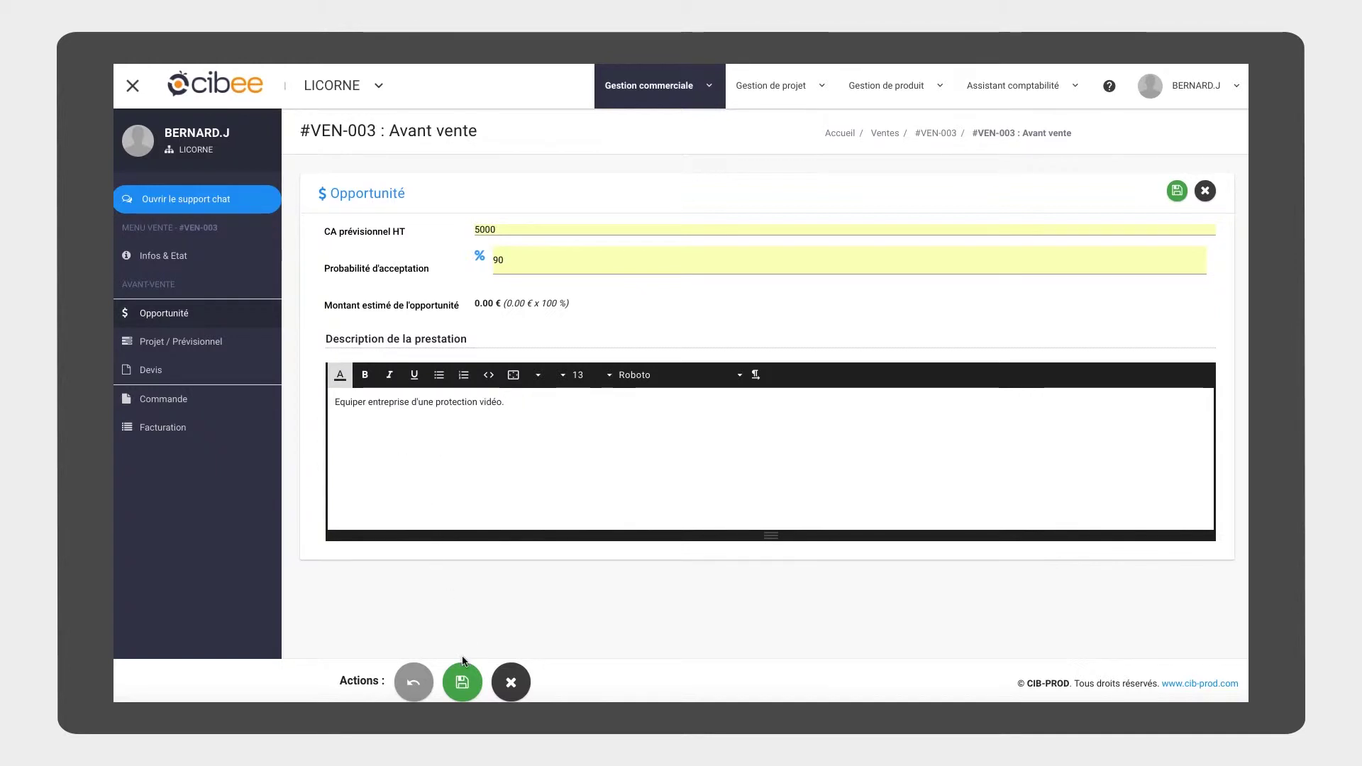
pyautogui.click(462, 680)
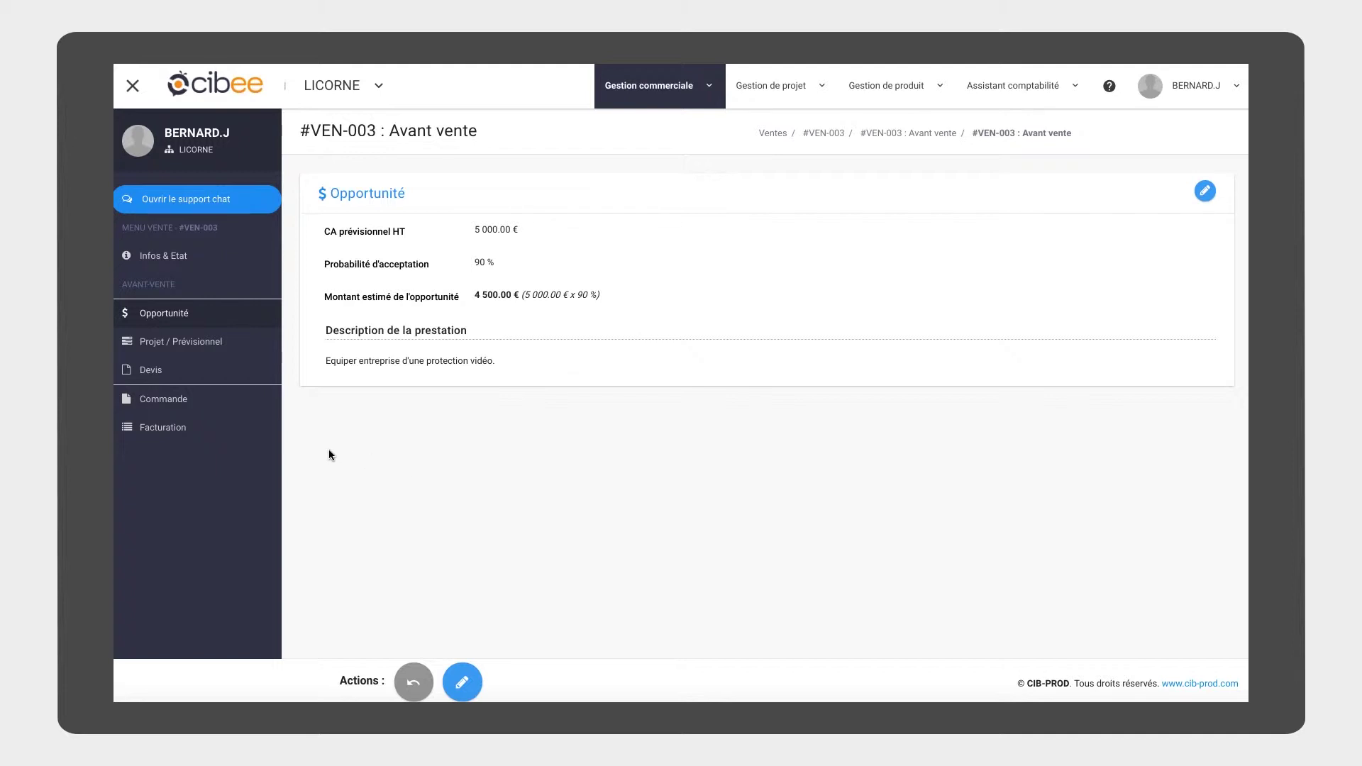
# - View the sale's project and forecast page
pyautogui.click(203, 343)
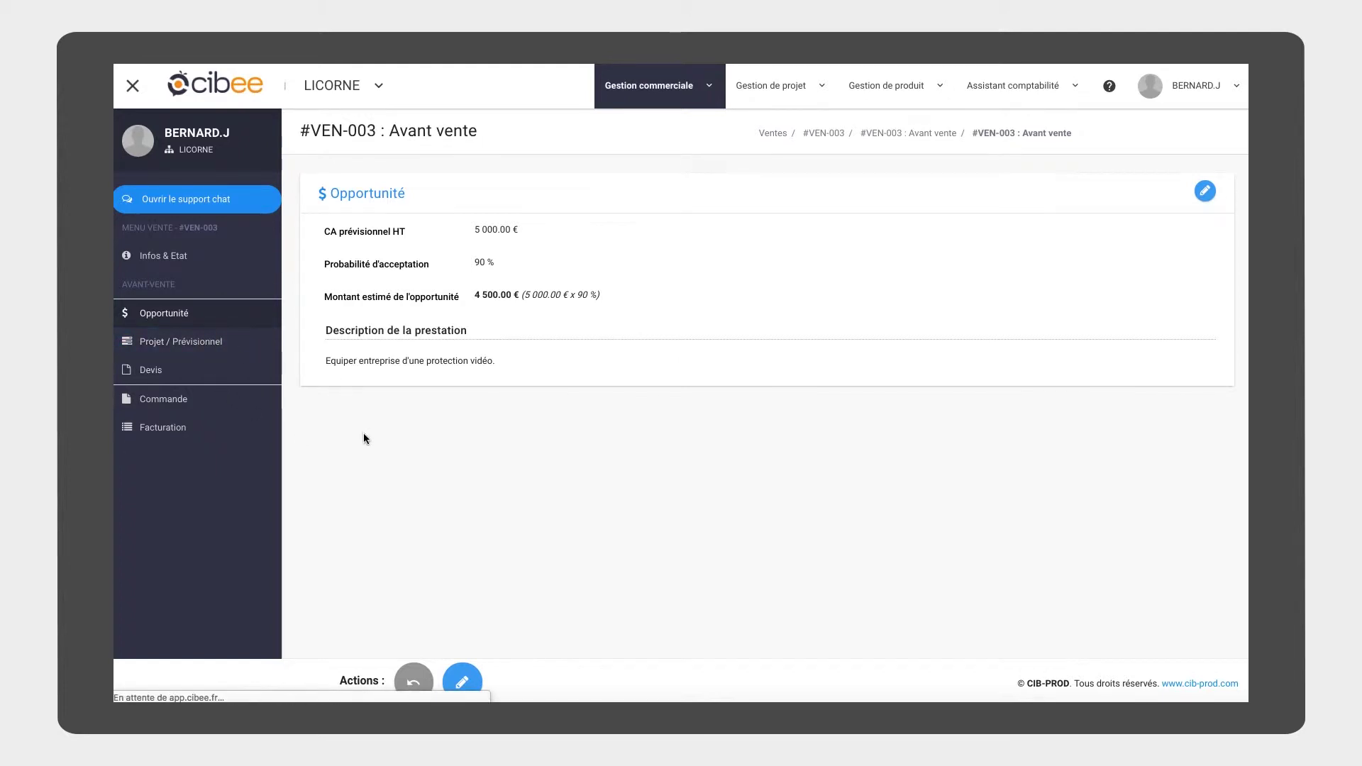
pyautogui.click(213, 347)
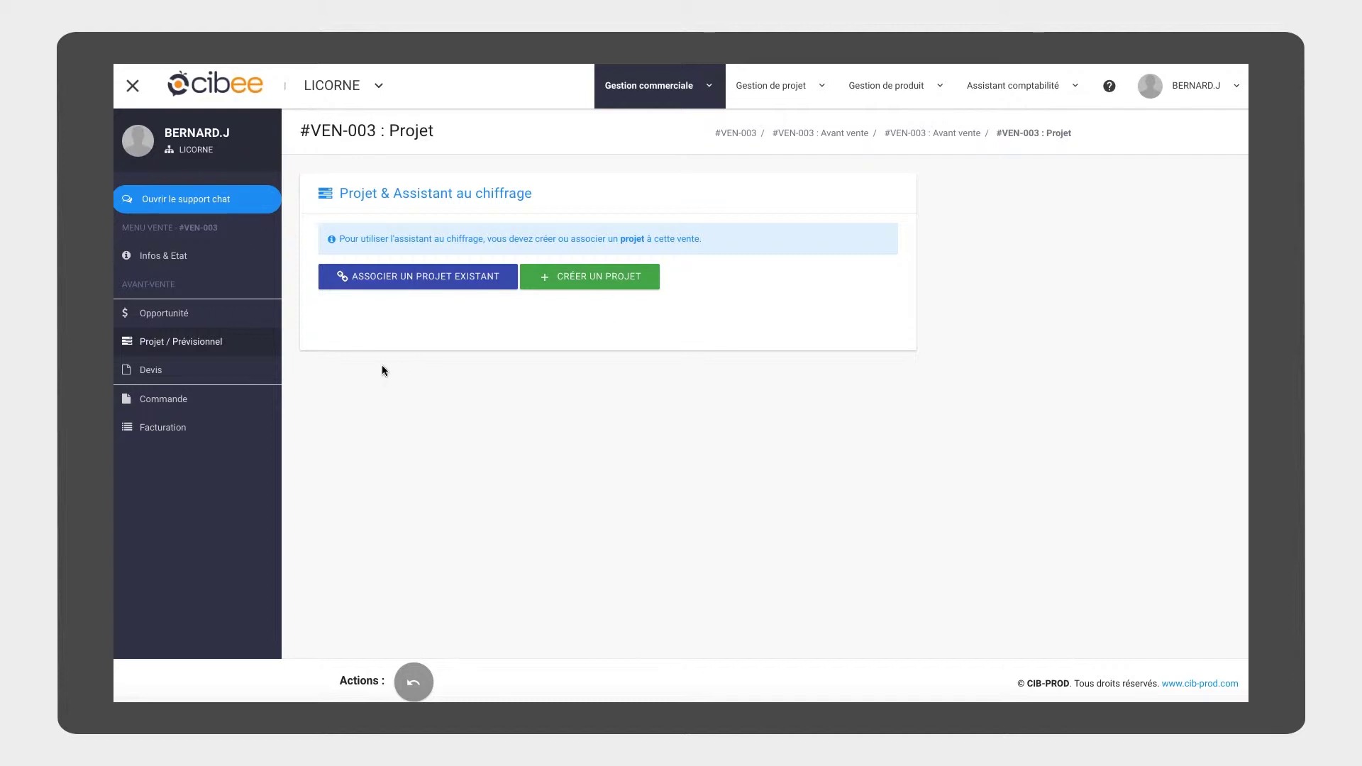
# - Open the sale's quote and start a service line with the designation "Installation des caméras"
pyautogui.click(180, 376)
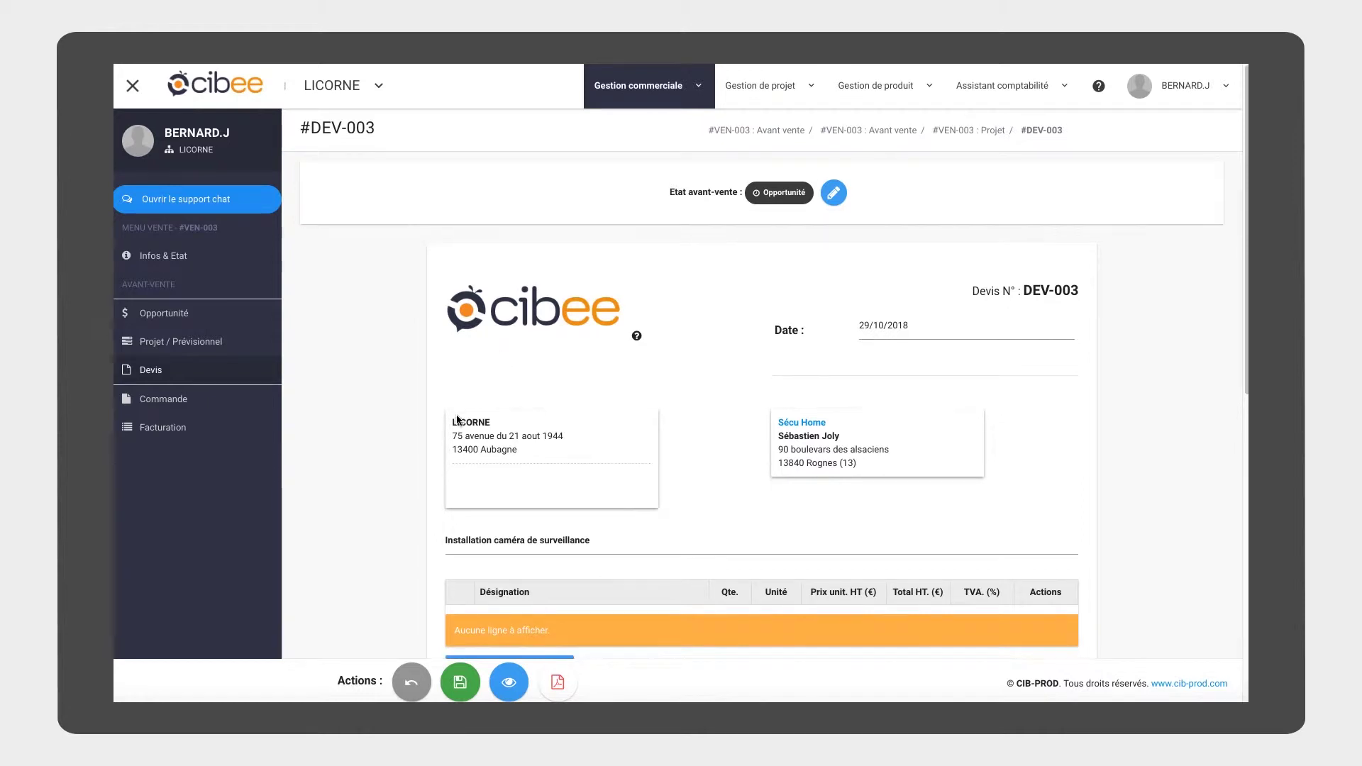
pyautogui.scroll(-1, 459, 418)
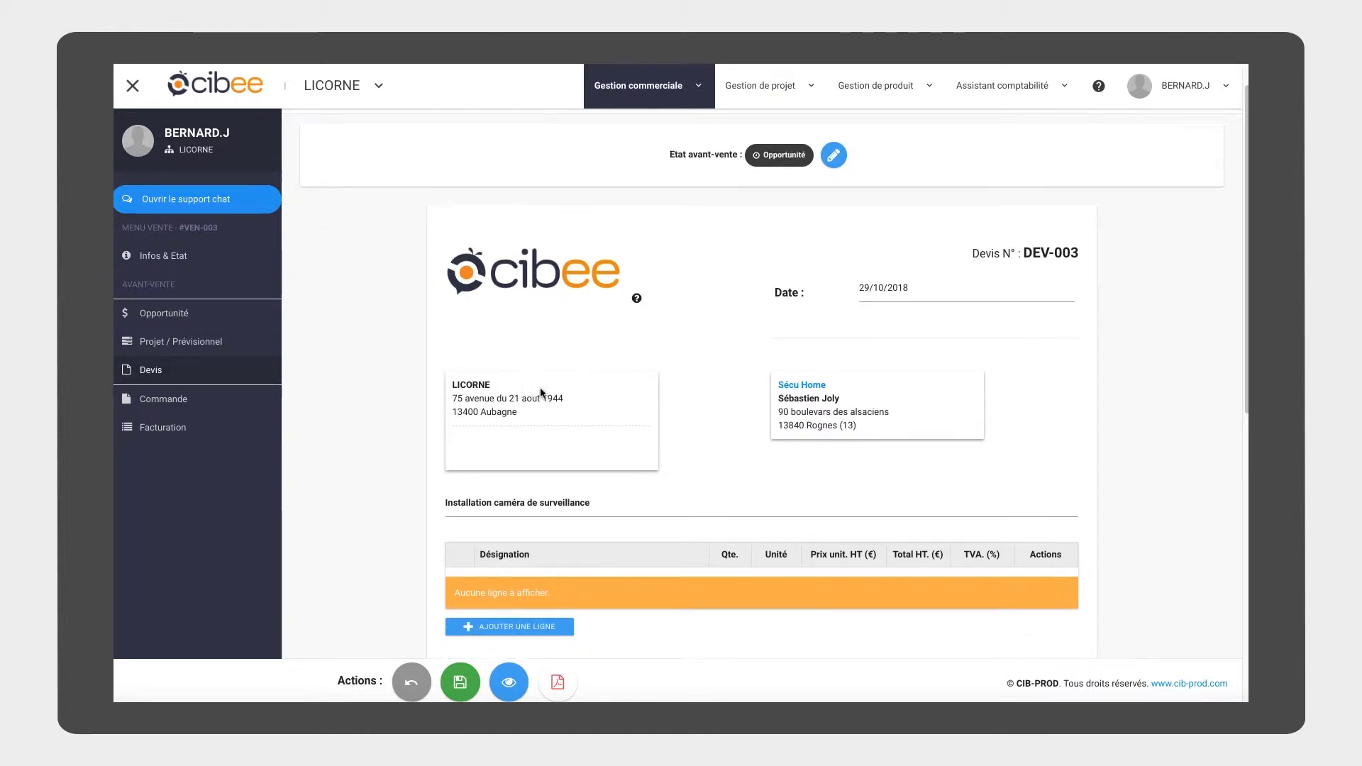
pyautogui.scroll(-2, 525, 394)
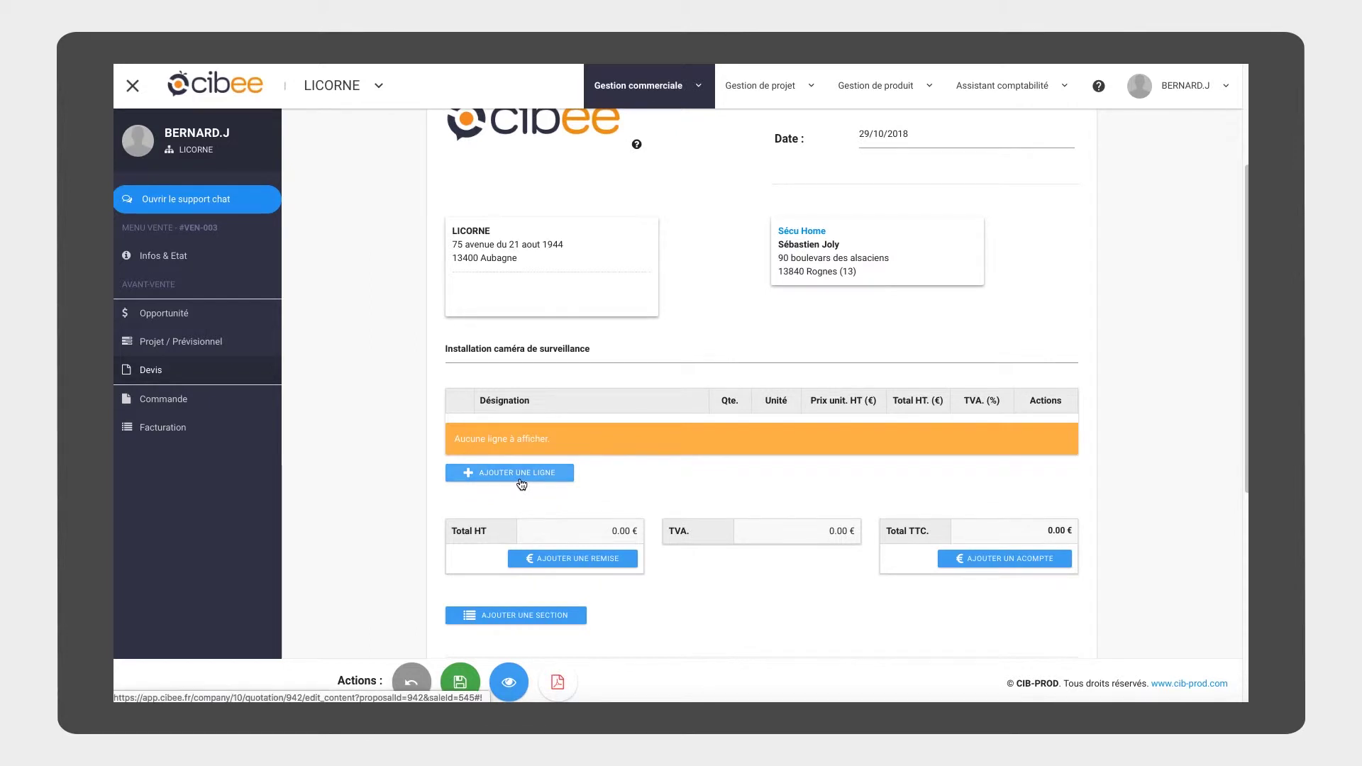
pyautogui.click(521, 484)
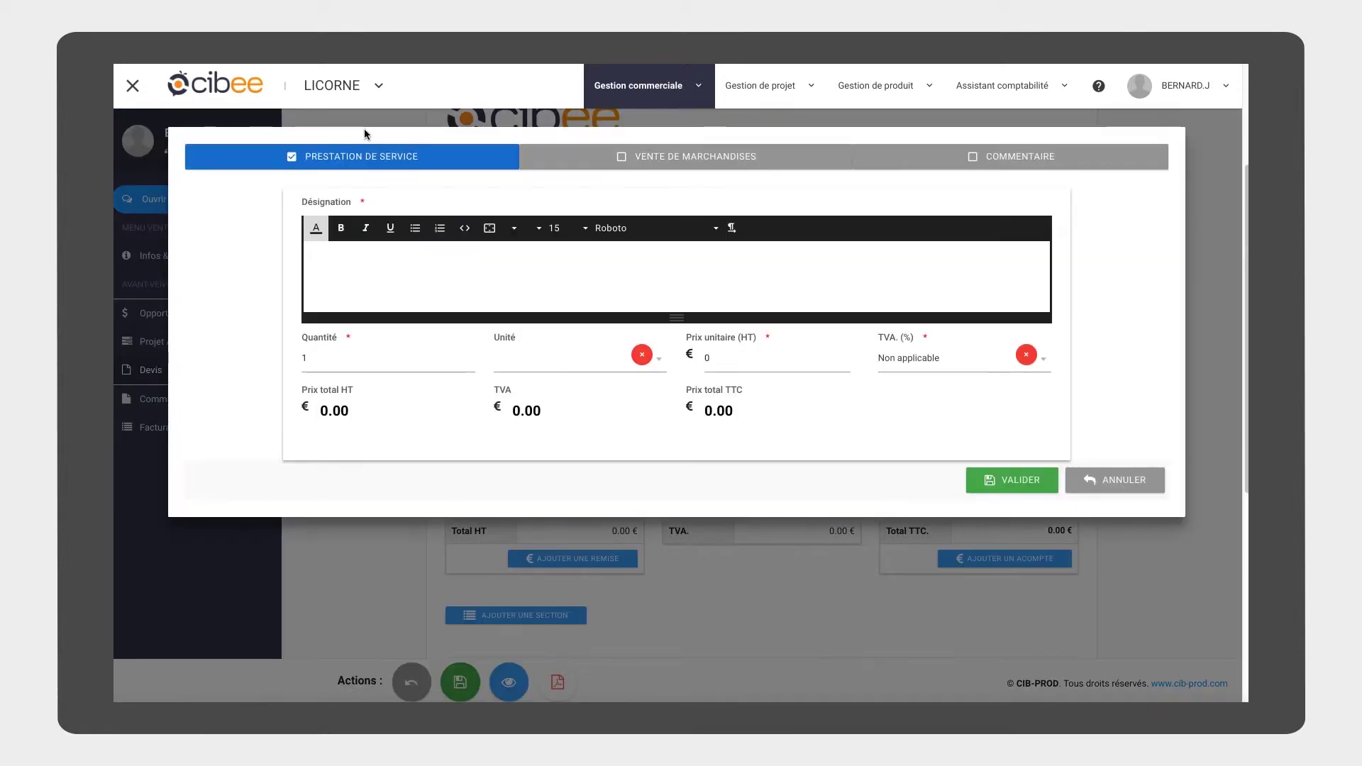
pyautogui.click(428, 264)
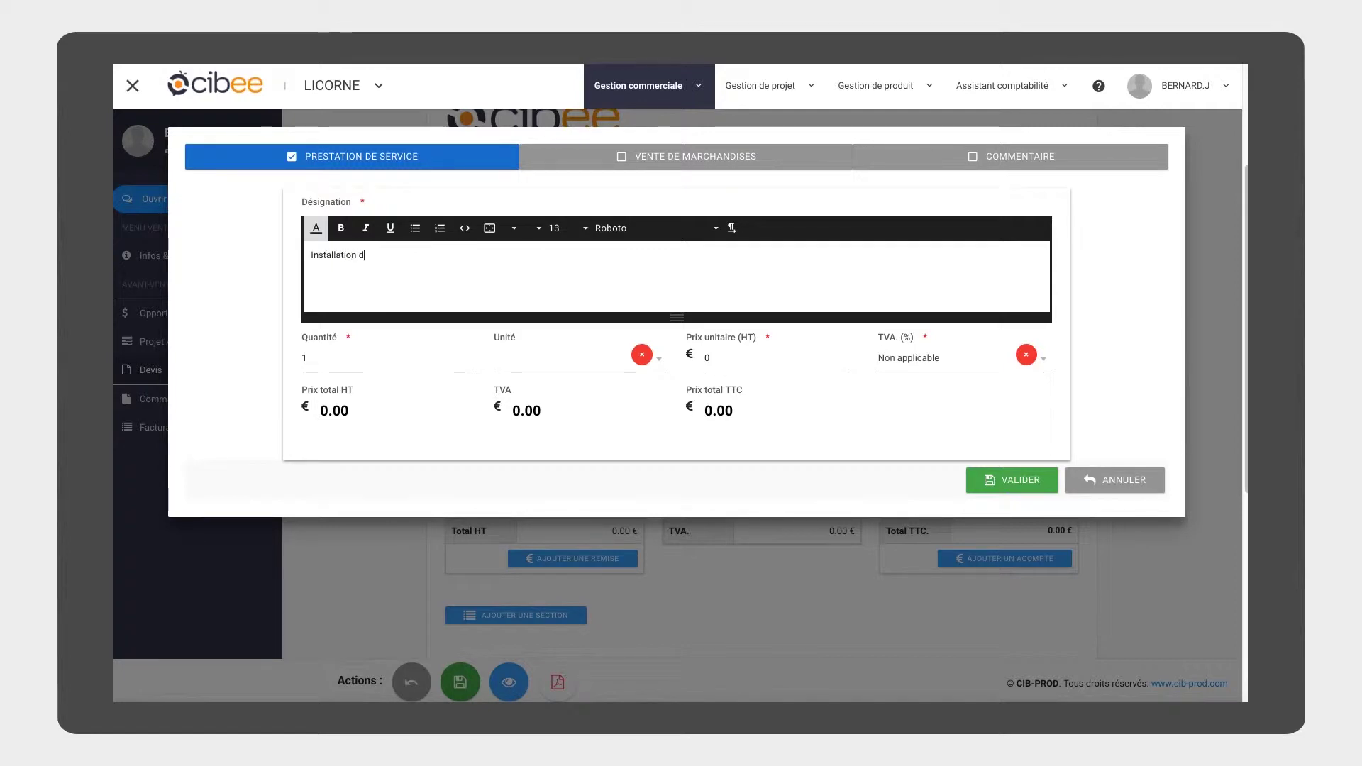
pyautogui.write('méras')
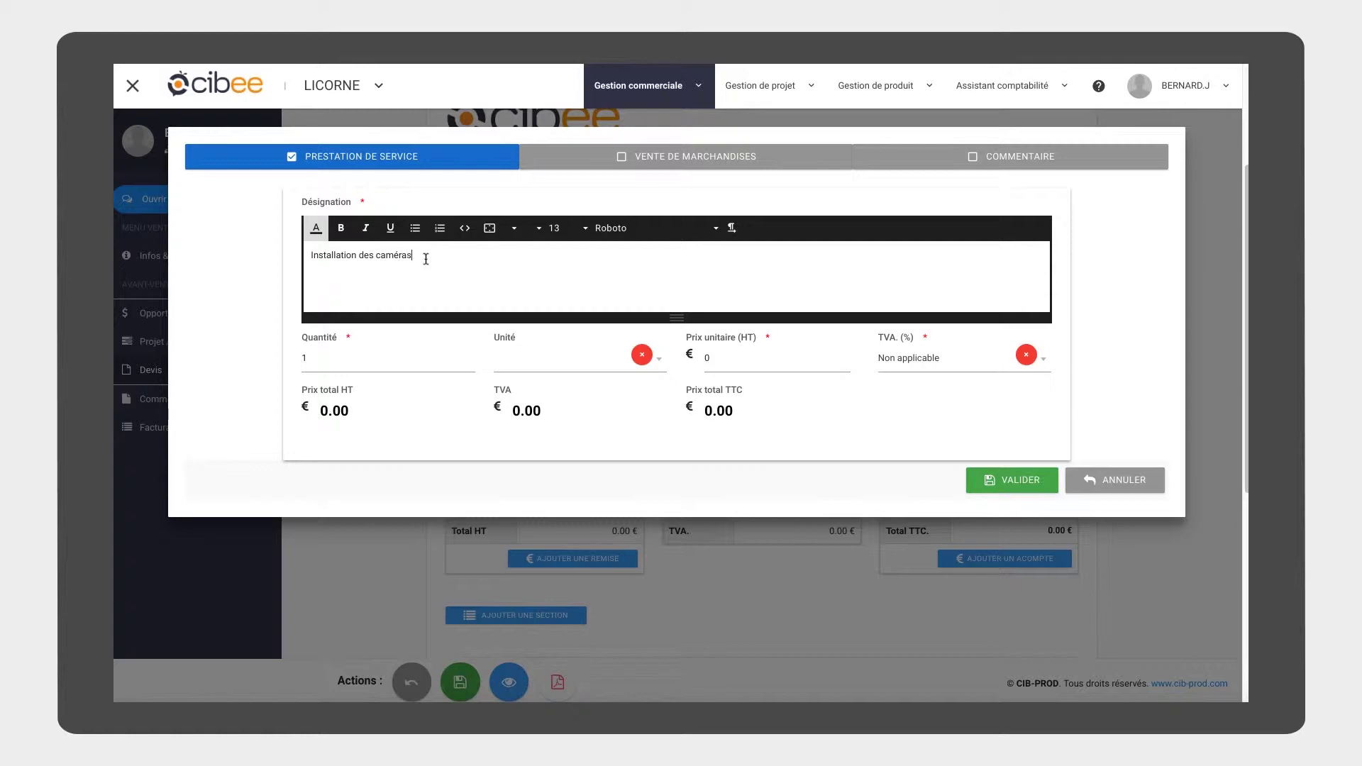
# - Set the service line's unit to Jours, its unit price to 3000 € and VAT to 20%, and validate the line
pyautogui.click(549, 364)
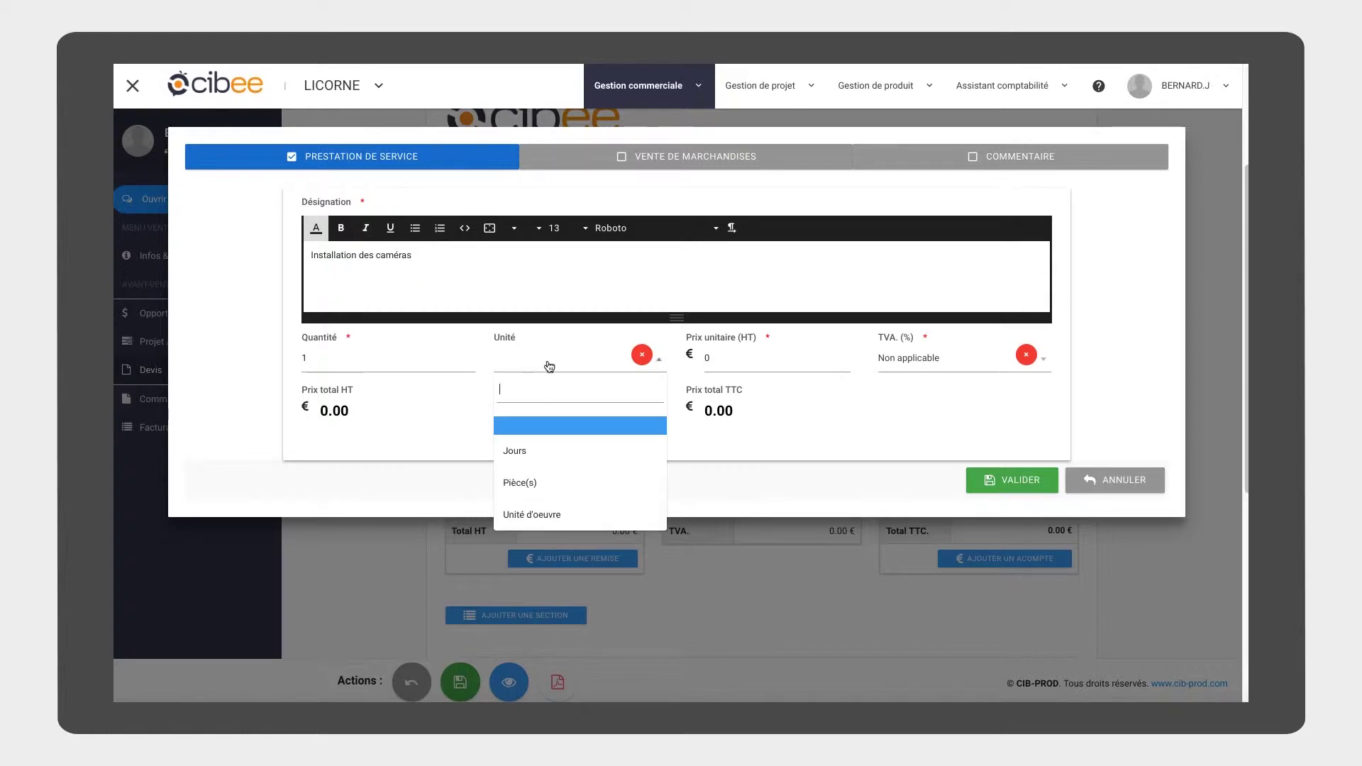
pyautogui.click(535, 455)
pyautogui.click(706, 358)
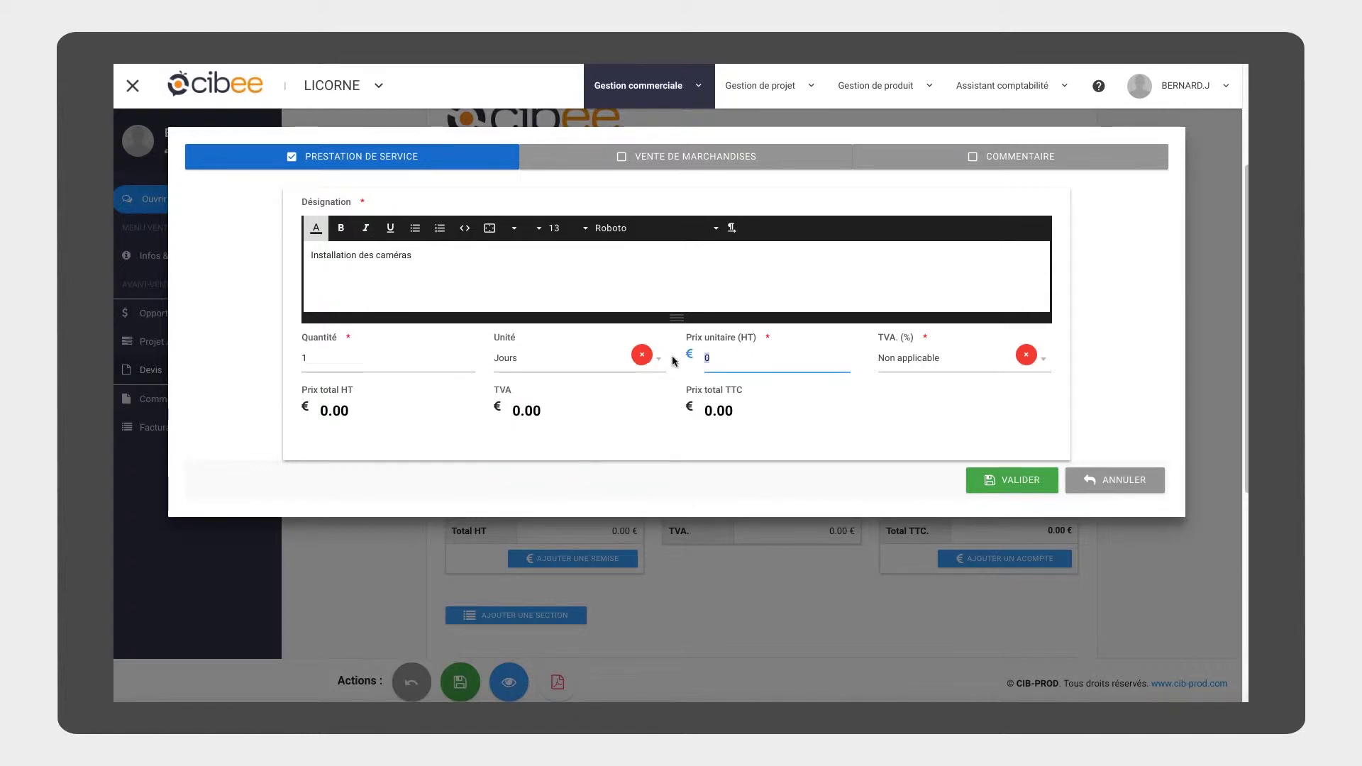
pyautogui.write('3000')
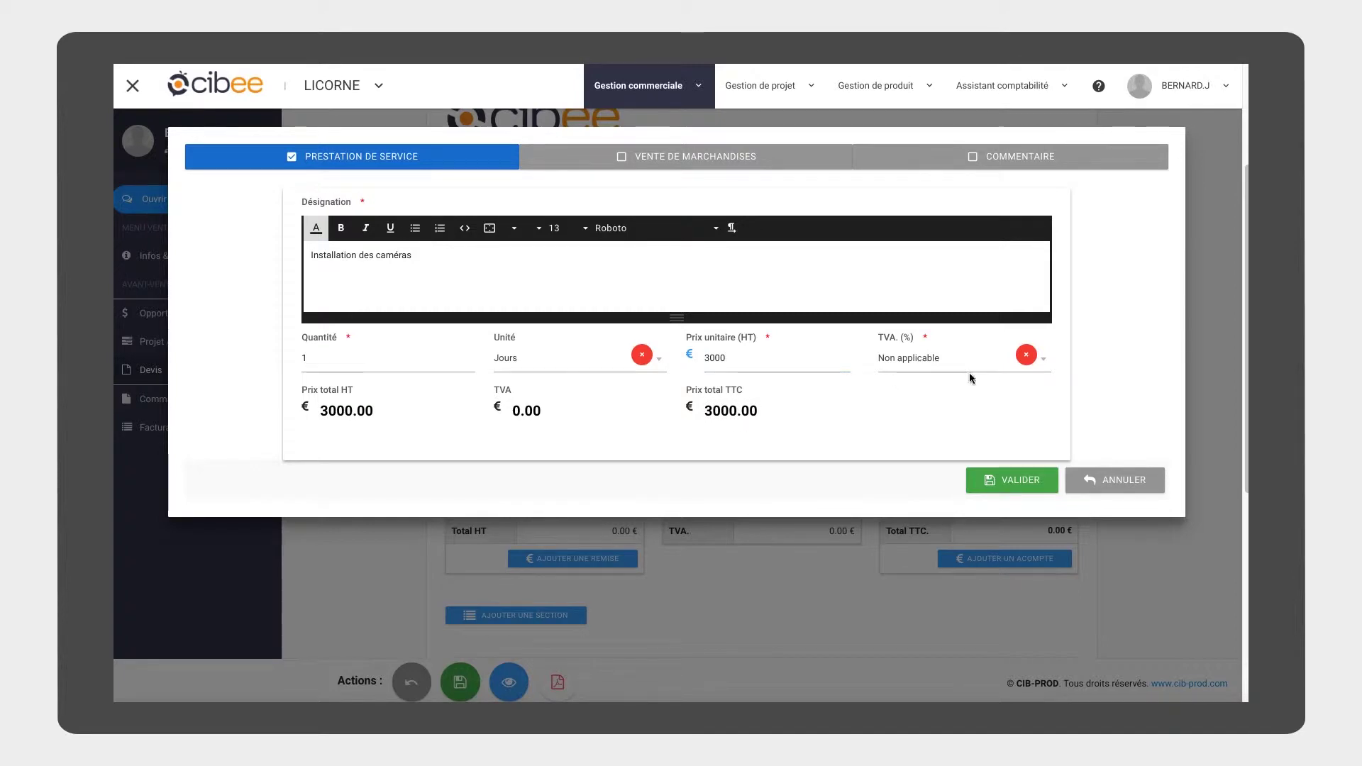
pyautogui.click(919, 362)
pyautogui.click(911, 466)
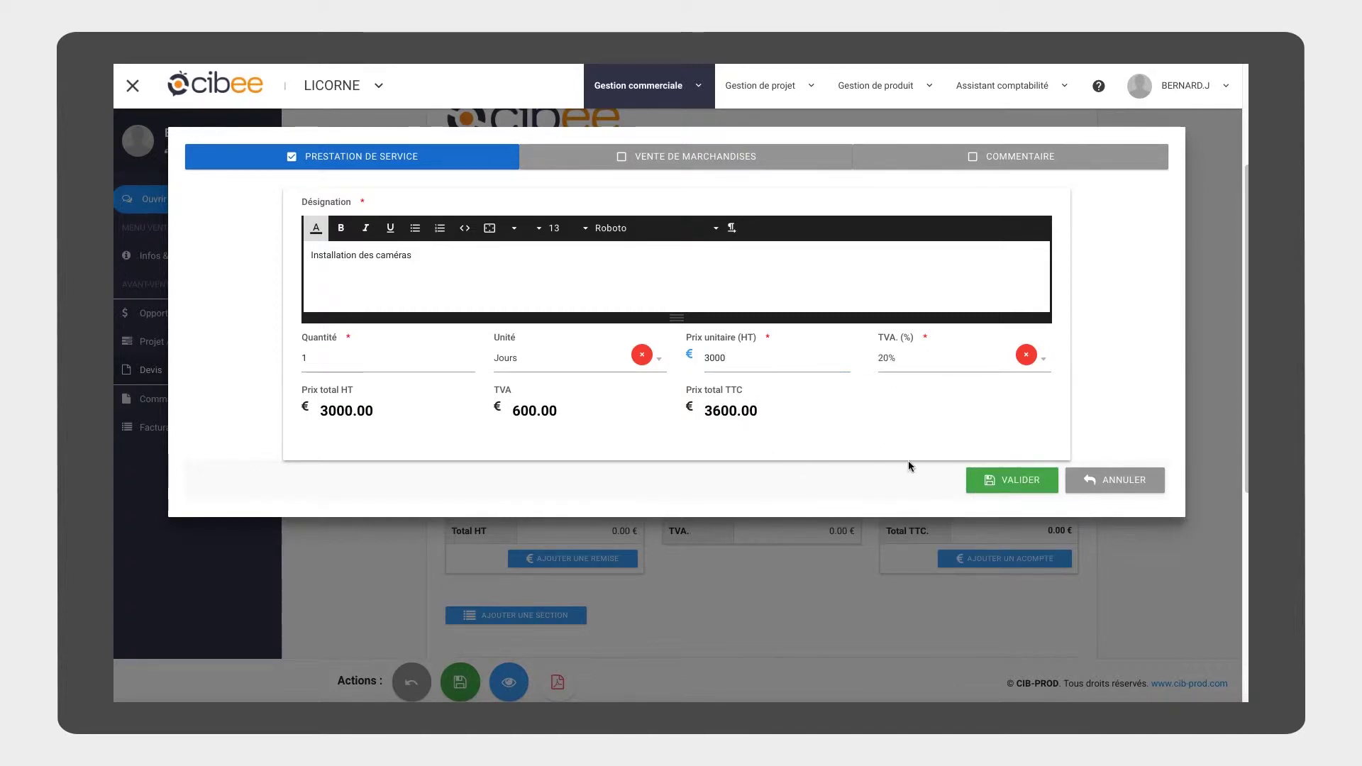
pyautogui.click(988, 480)
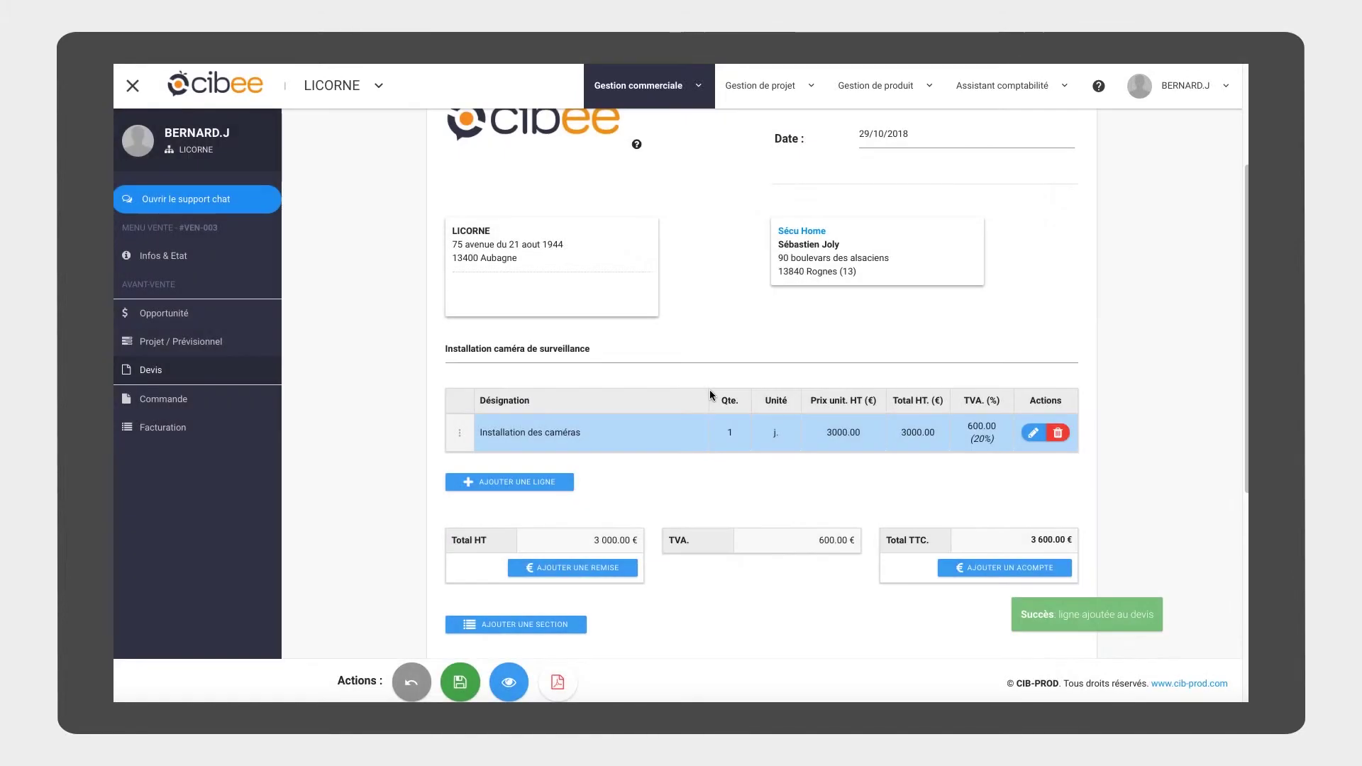
# - Start a merchandise line on the quote for the article "Caméra Surveillance RLC-410" with a quantity of 5
pyautogui.scroll(-2, 639, 403)
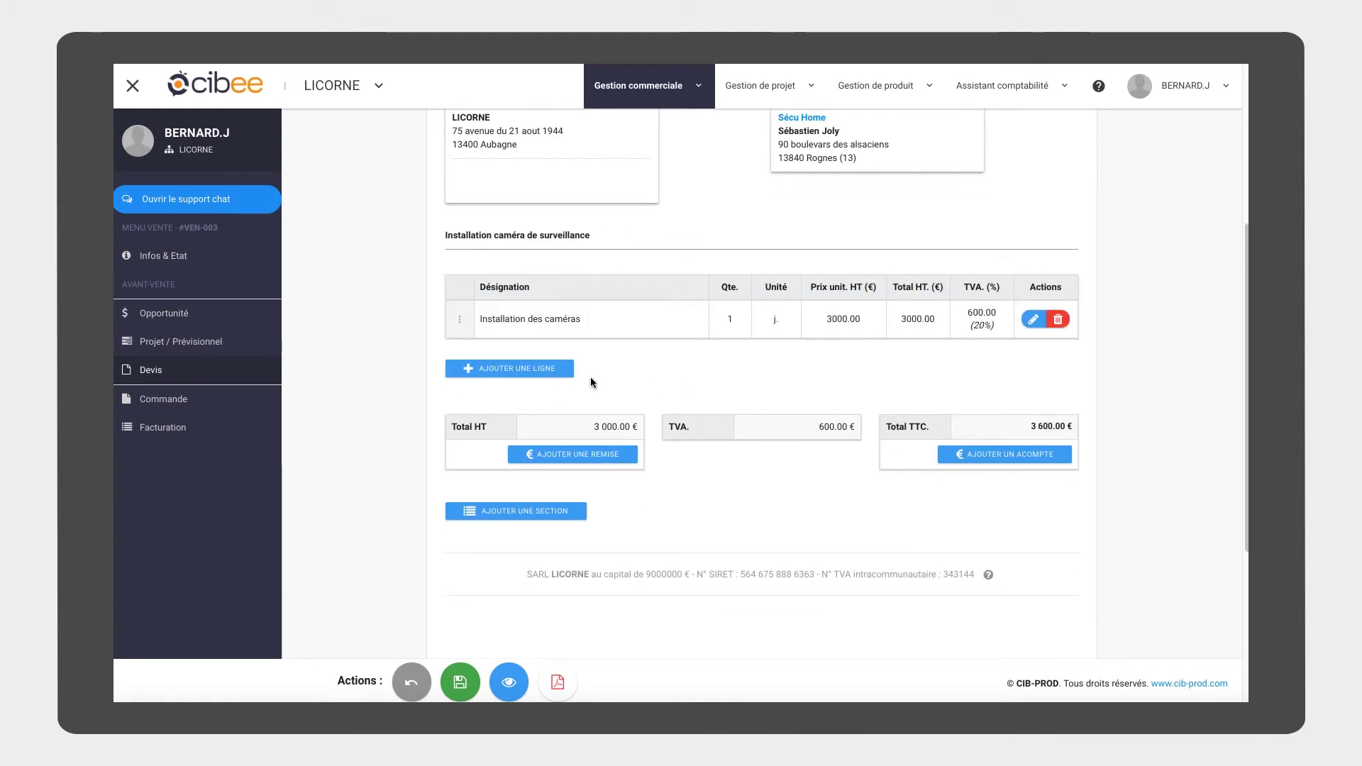
pyautogui.click(524, 369)
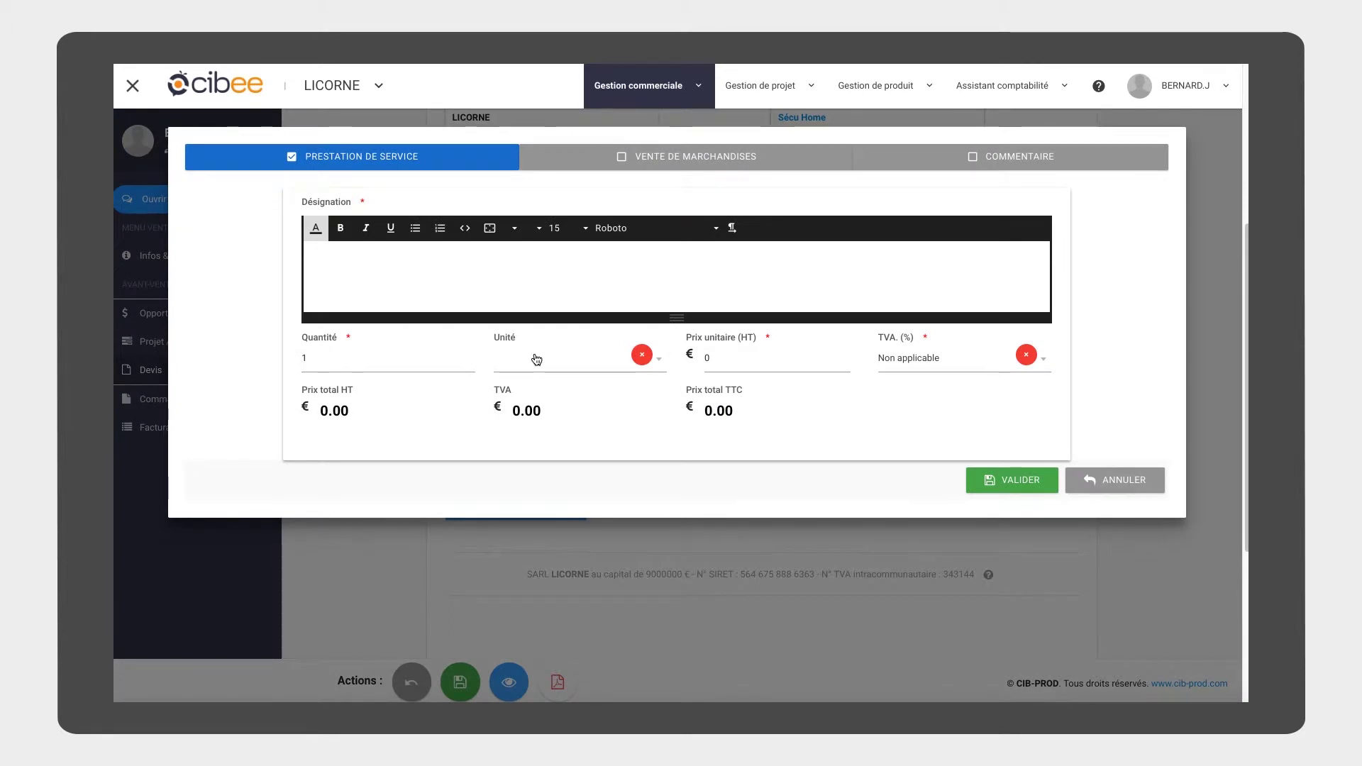
pyautogui.click(676, 157)
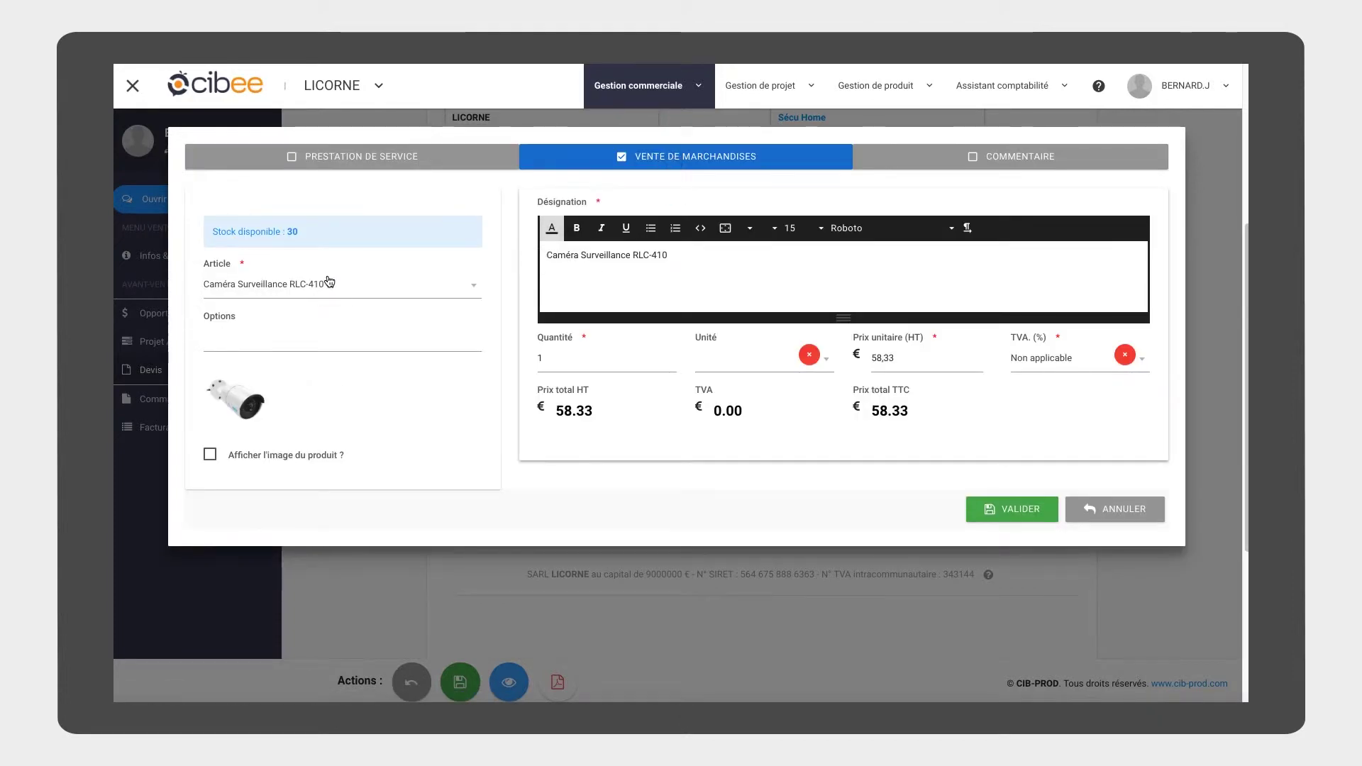
pyautogui.click(540, 362)
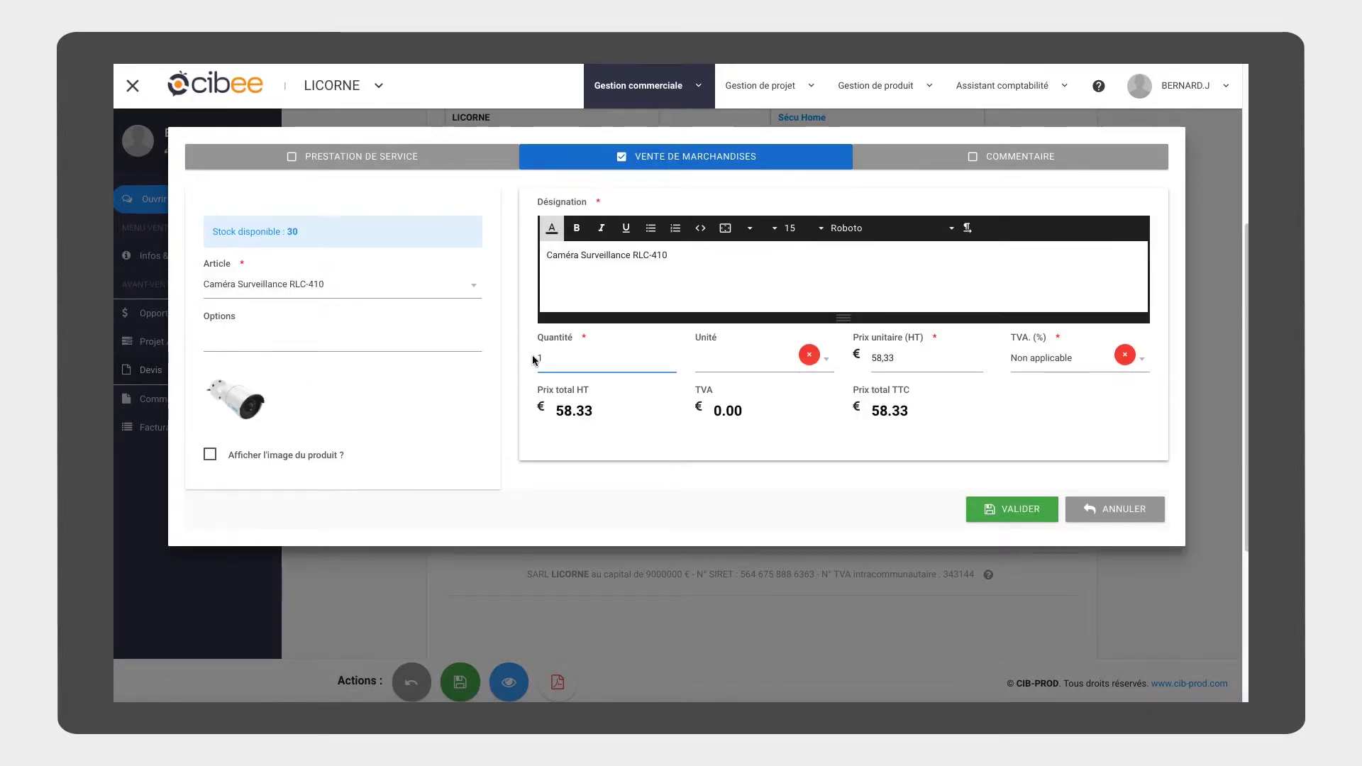
pyautogui.press('BackSpace')
pyautogui.write('5')
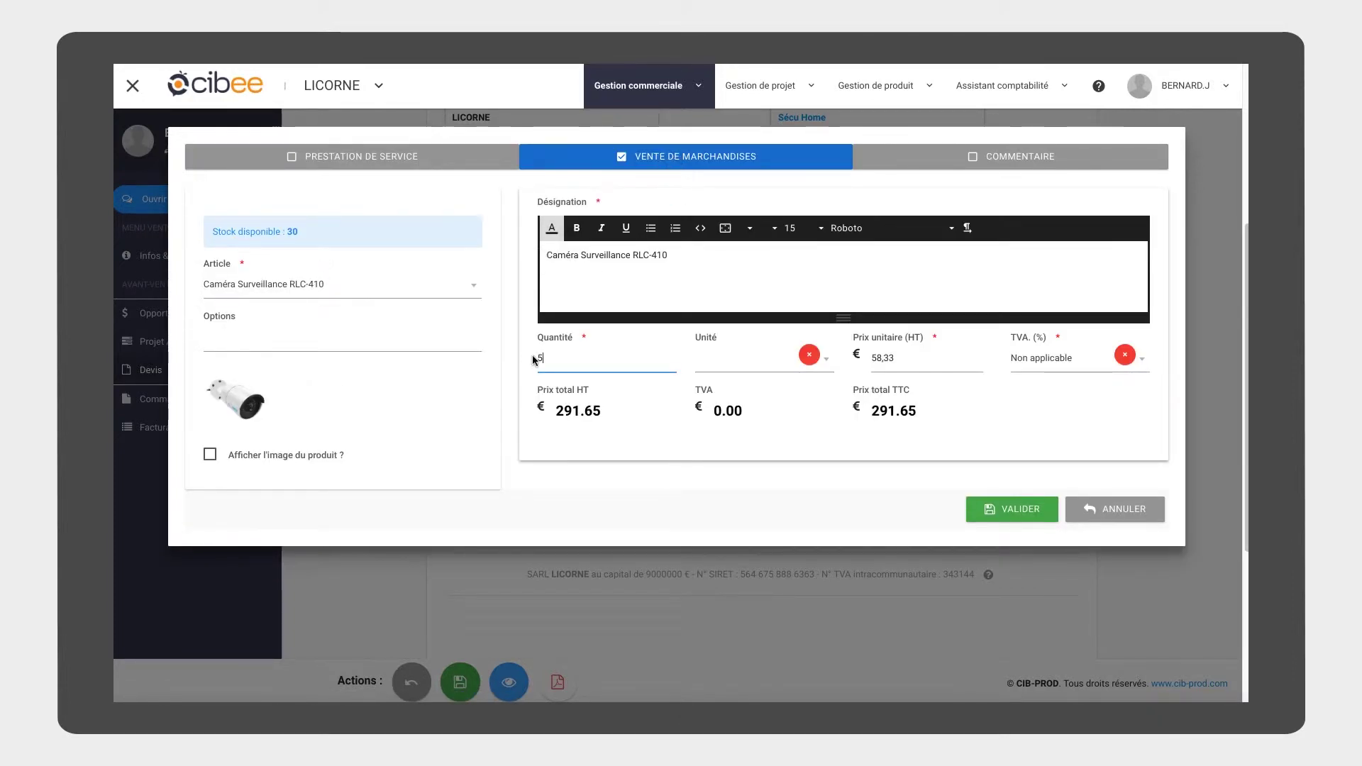
# - Set the camera line's unit to Pièce(s) and VAT to 20%, enable its product image, and validate the line
pyautogui.click(724, 363)
pyautogui.click(738, 482)
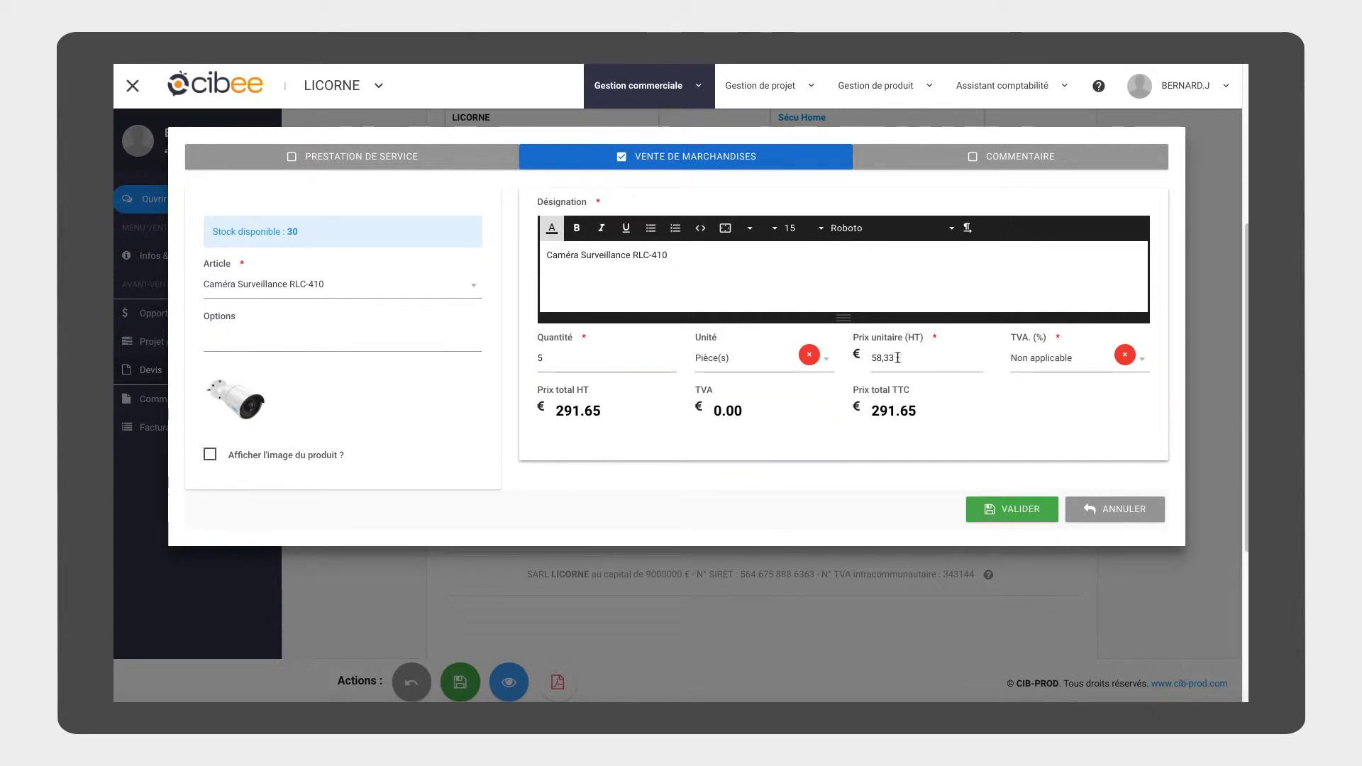
pyautogui.click(1041, 364)
pyautogui.click(1038, 467)
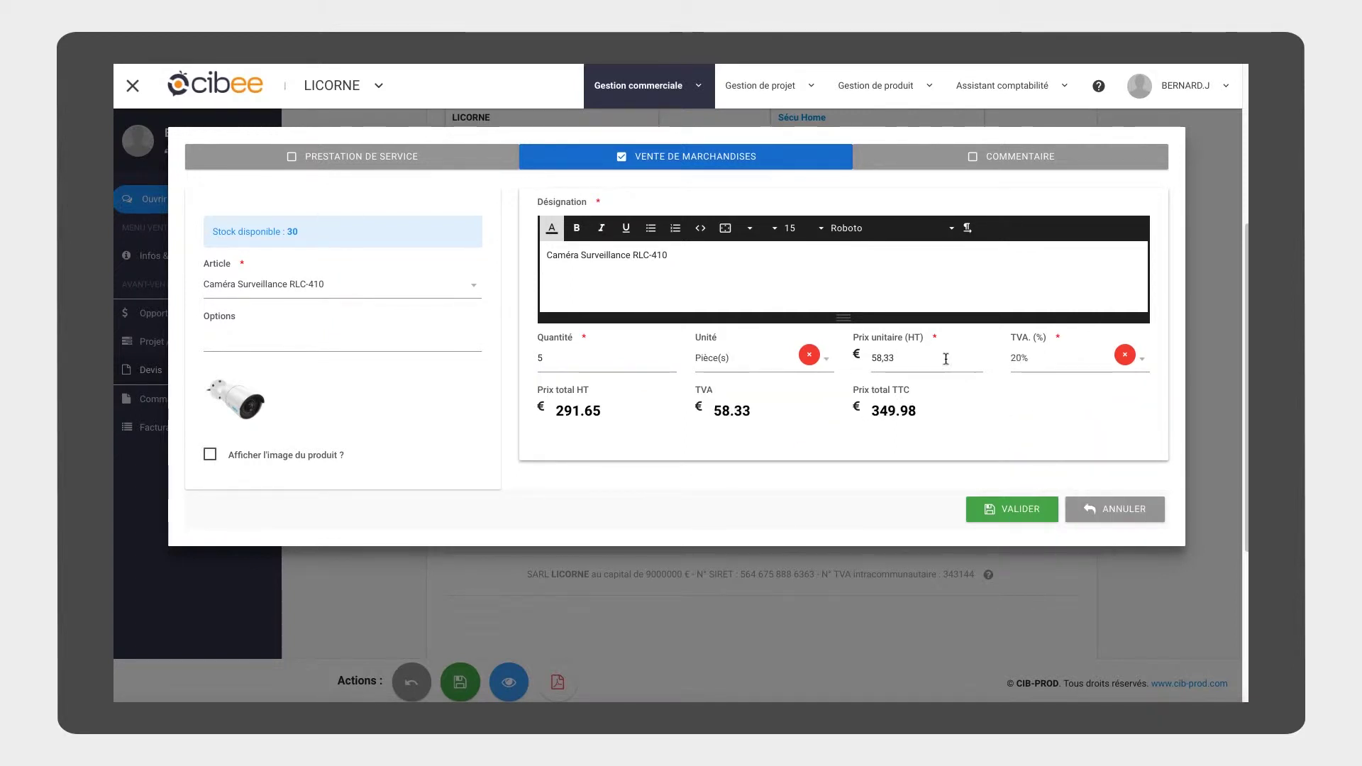
pyautogui.click(210, 454)
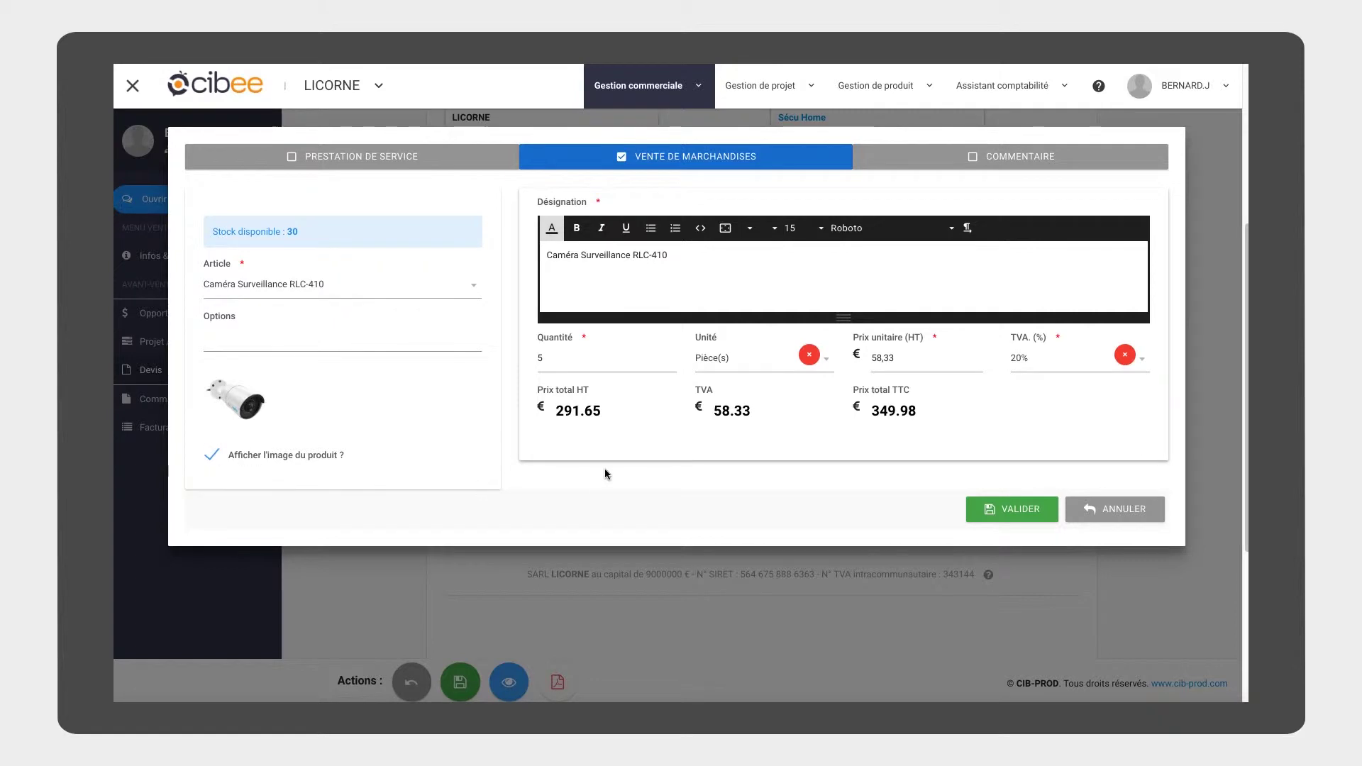
pyautogui.click(998, 509)
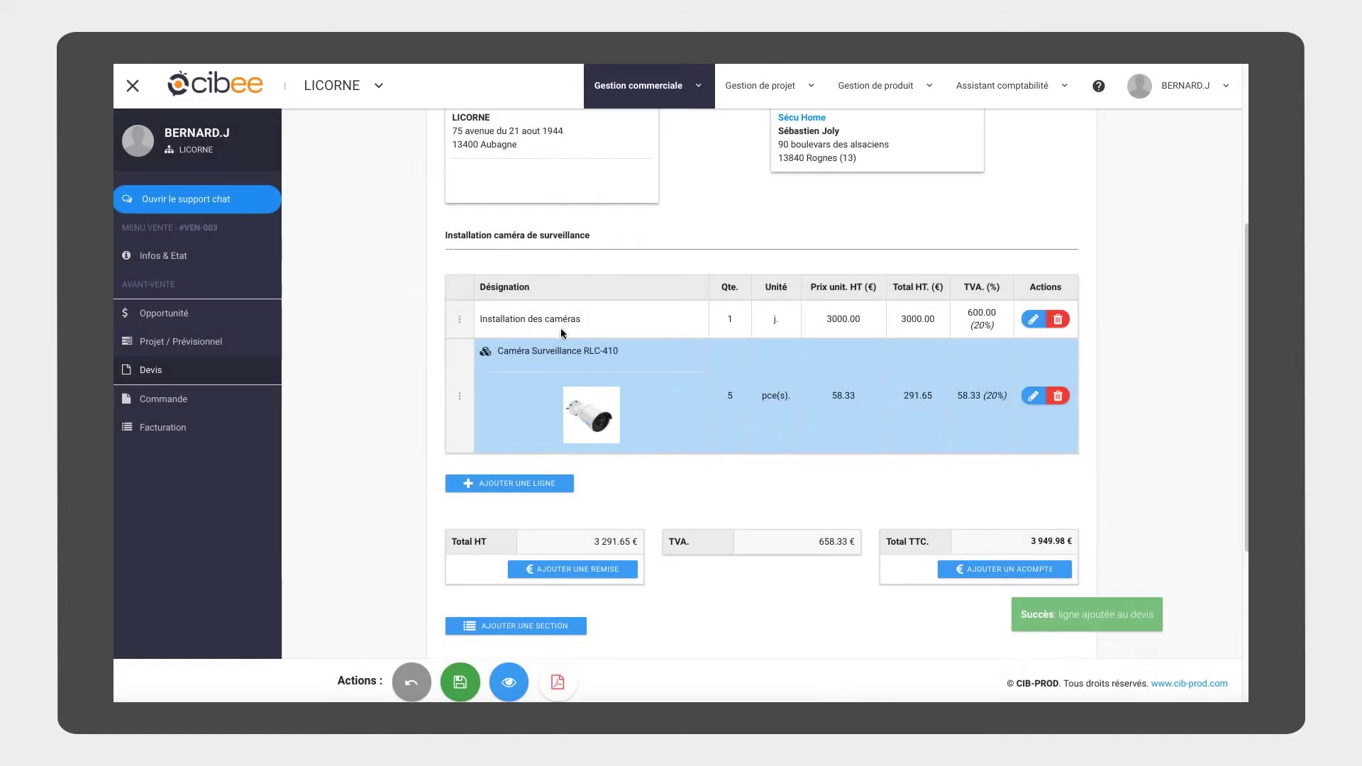
# - Add a merchandise line for "Routeur RLN16-410" with unit Pièce(s), 20% VAT and the product image displayed
pyautogui.click(511, 481)
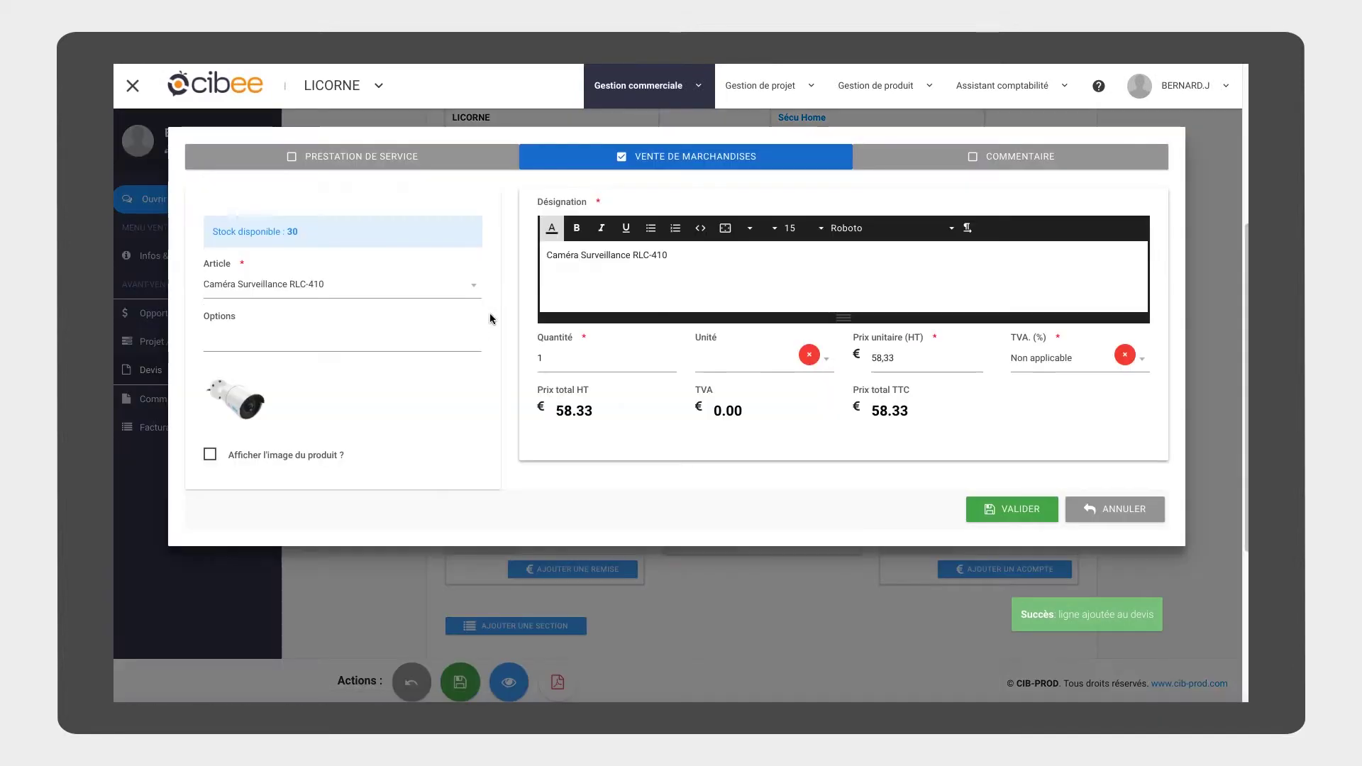
pyautogui.click(419, 283)
pyautogui.click(350, 391)
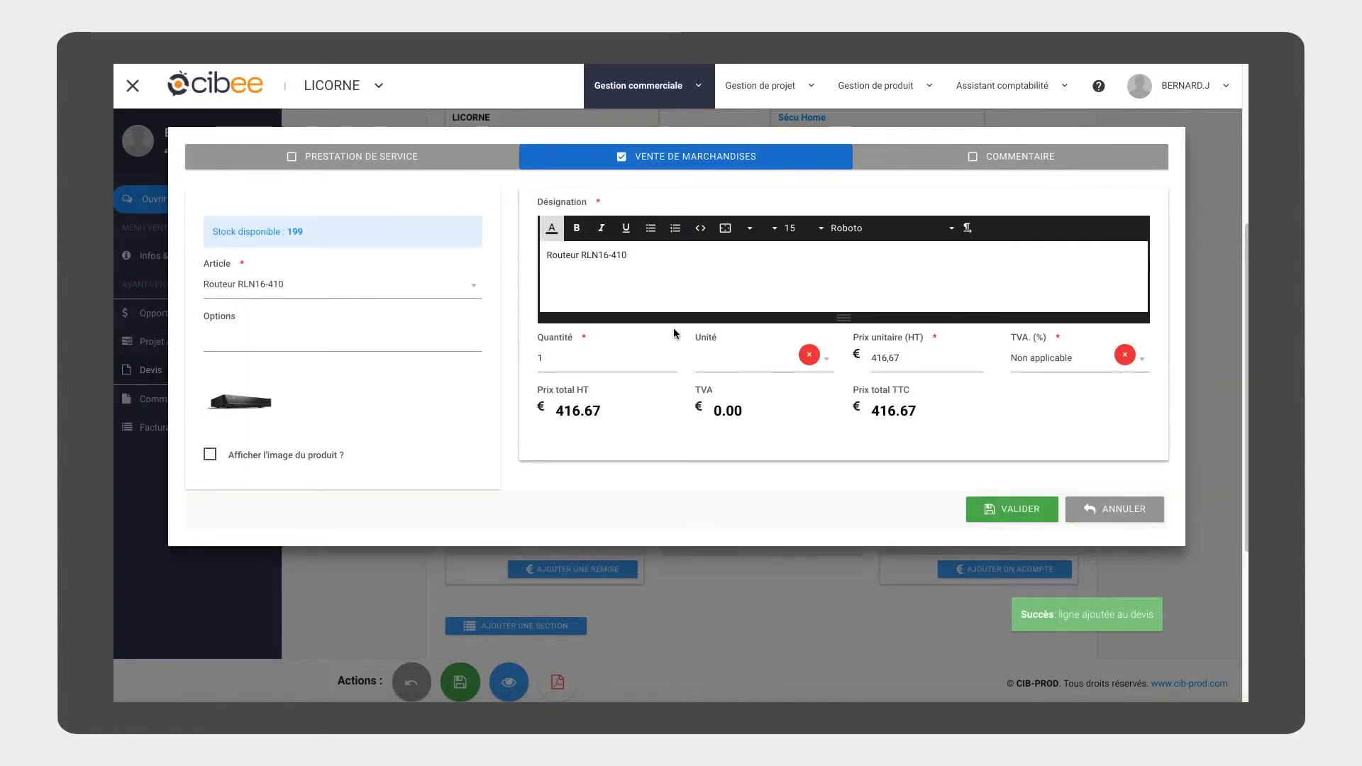
pyautogui.click(721, 360)
pyautogui.click(730, 478)
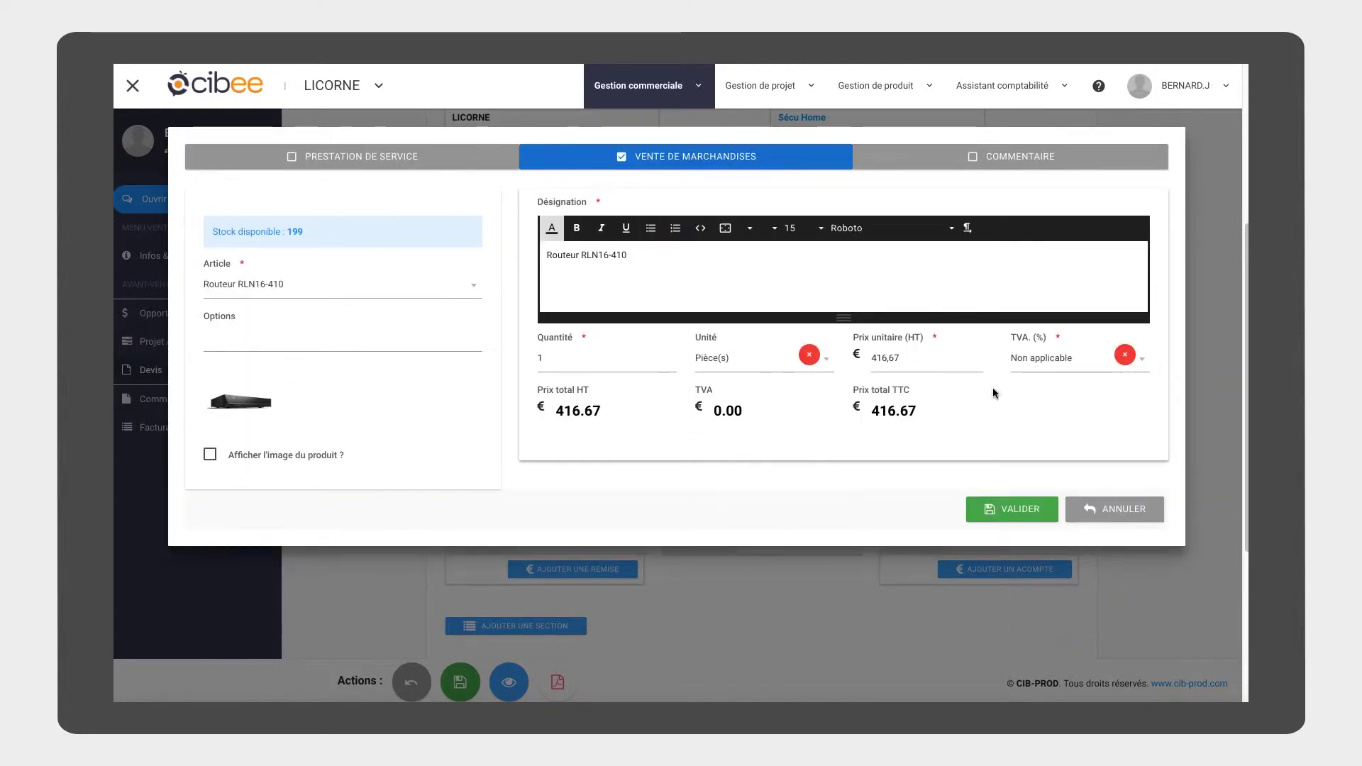
pyautogui.click(1019, 372)
pyautogui.click(1035, 464)
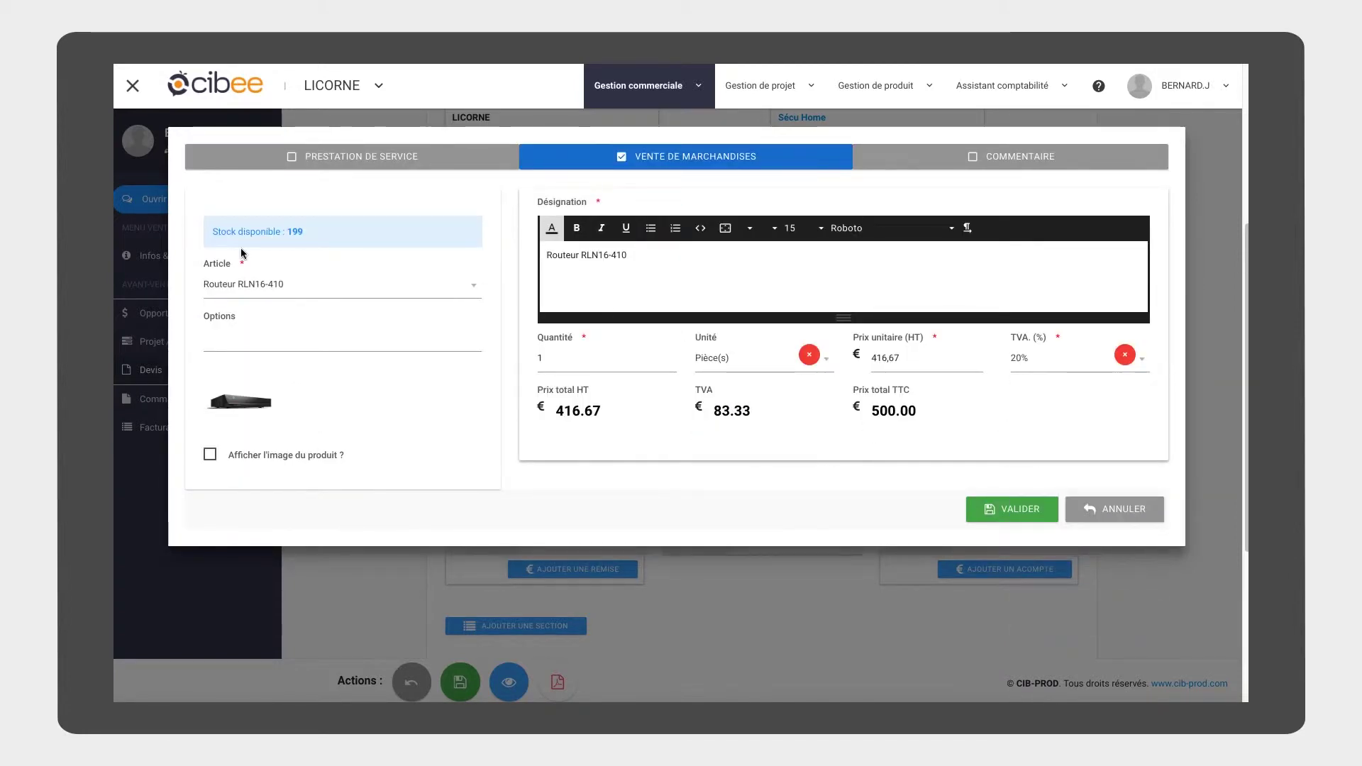
pyautogui.click(302, 455)
pyautogui.click(993, 513)
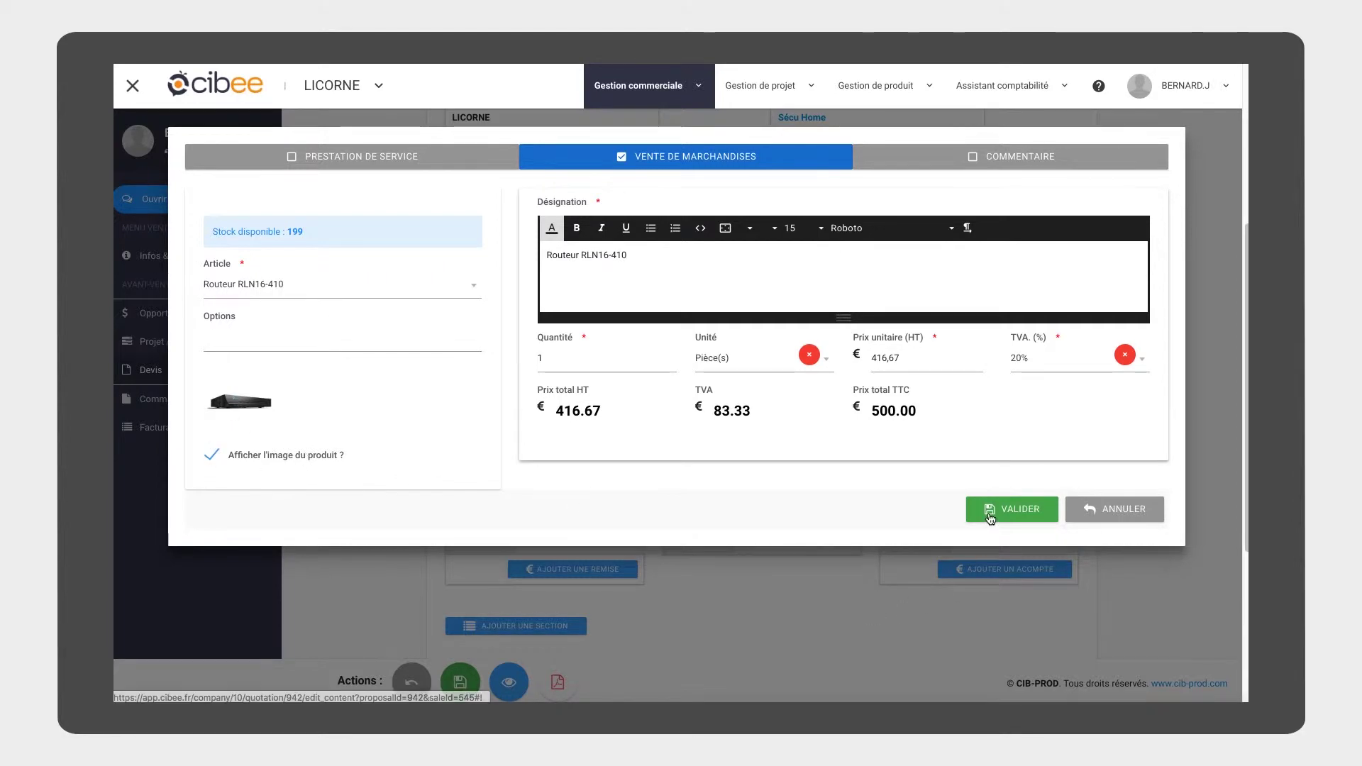
# - Add the comment line "Matériel pour installation" and move it directly below the "Installation des caméras" line
pyautogui.scroll(-1, 688, 419)
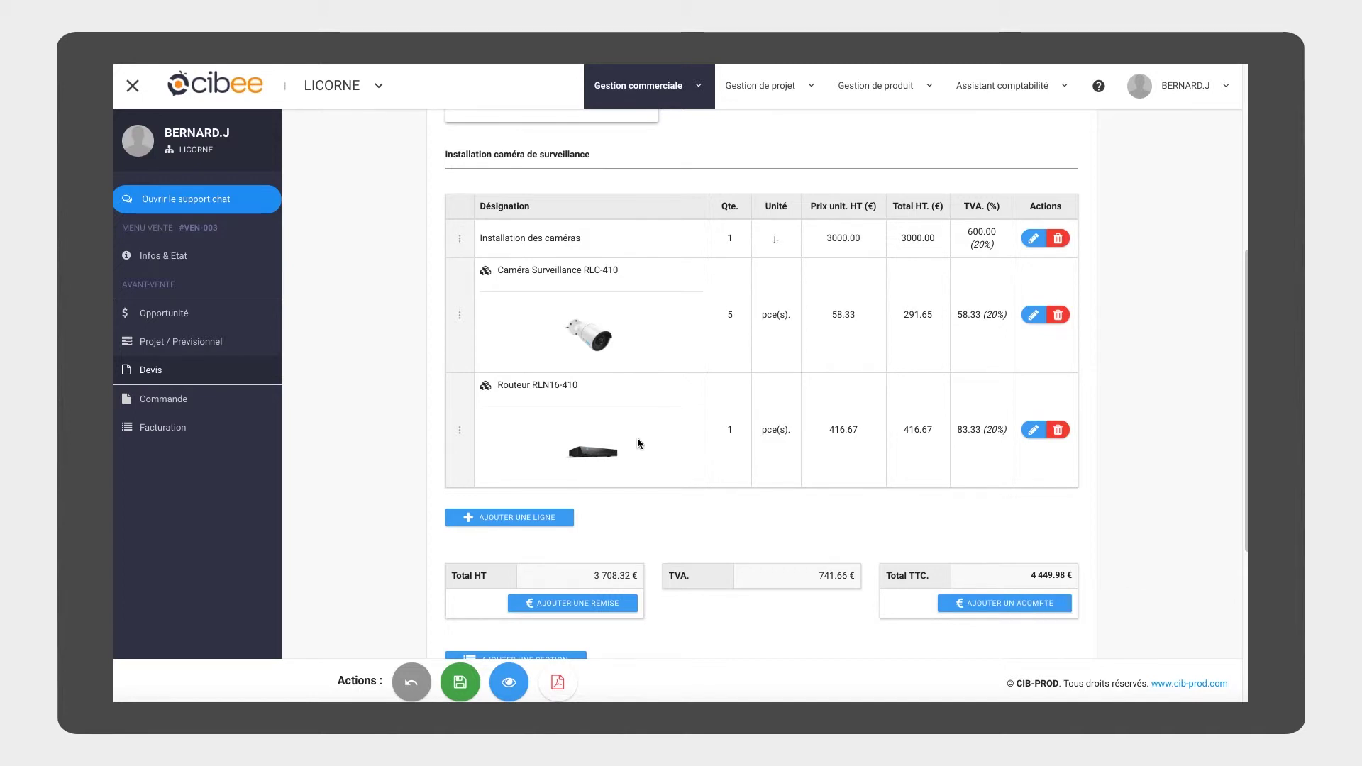
pyautogui.scroll(-1, 611, 474)
pyautogui.click(543, 504)
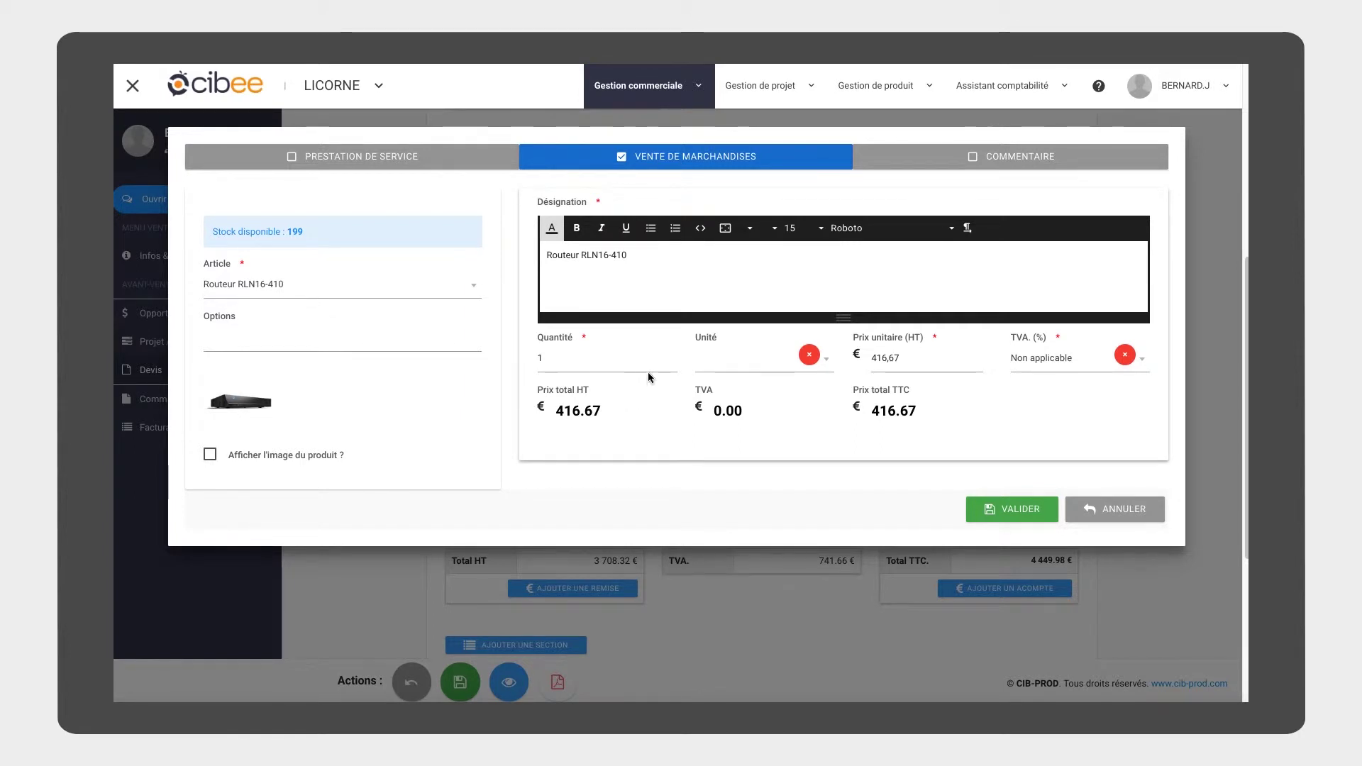
pyautogui.click(969, 162)
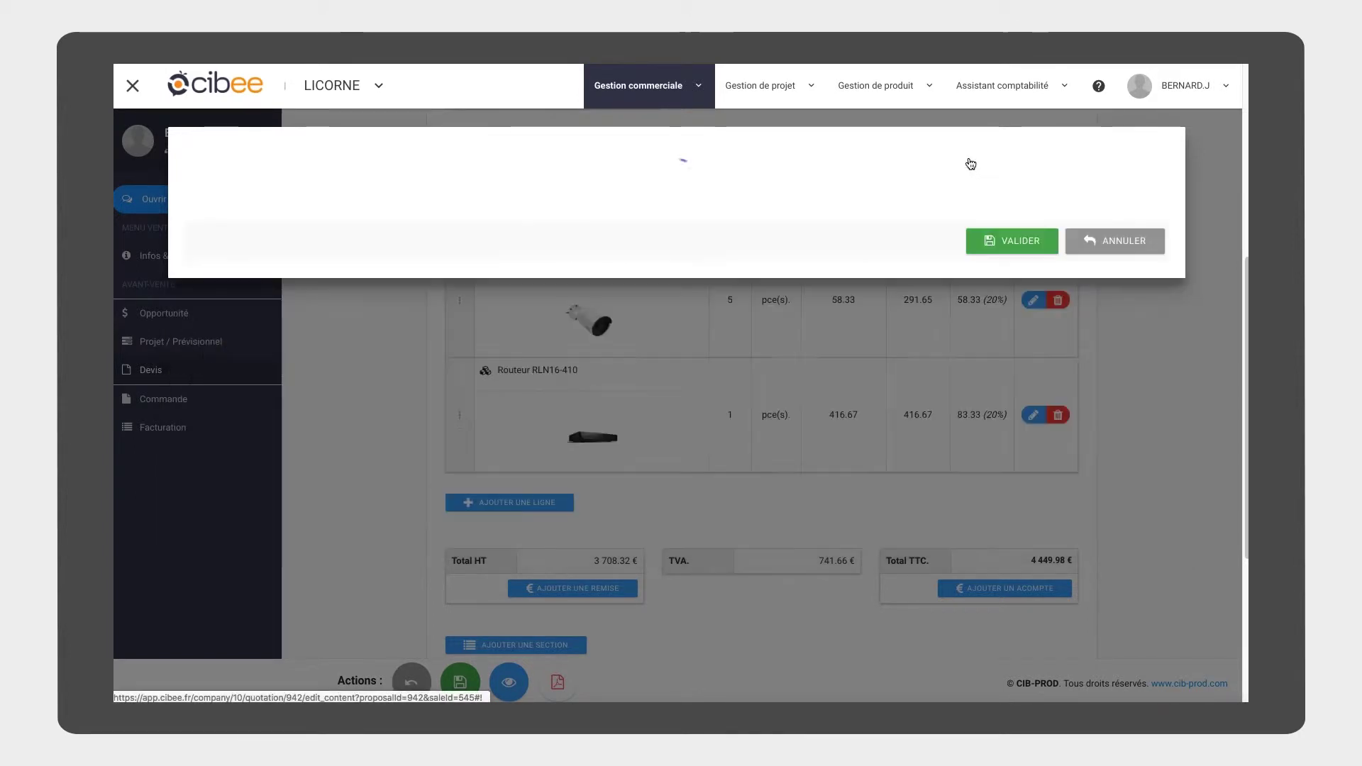
pyautogui.click(450, 322)
pyautogui.write('Matériel po')
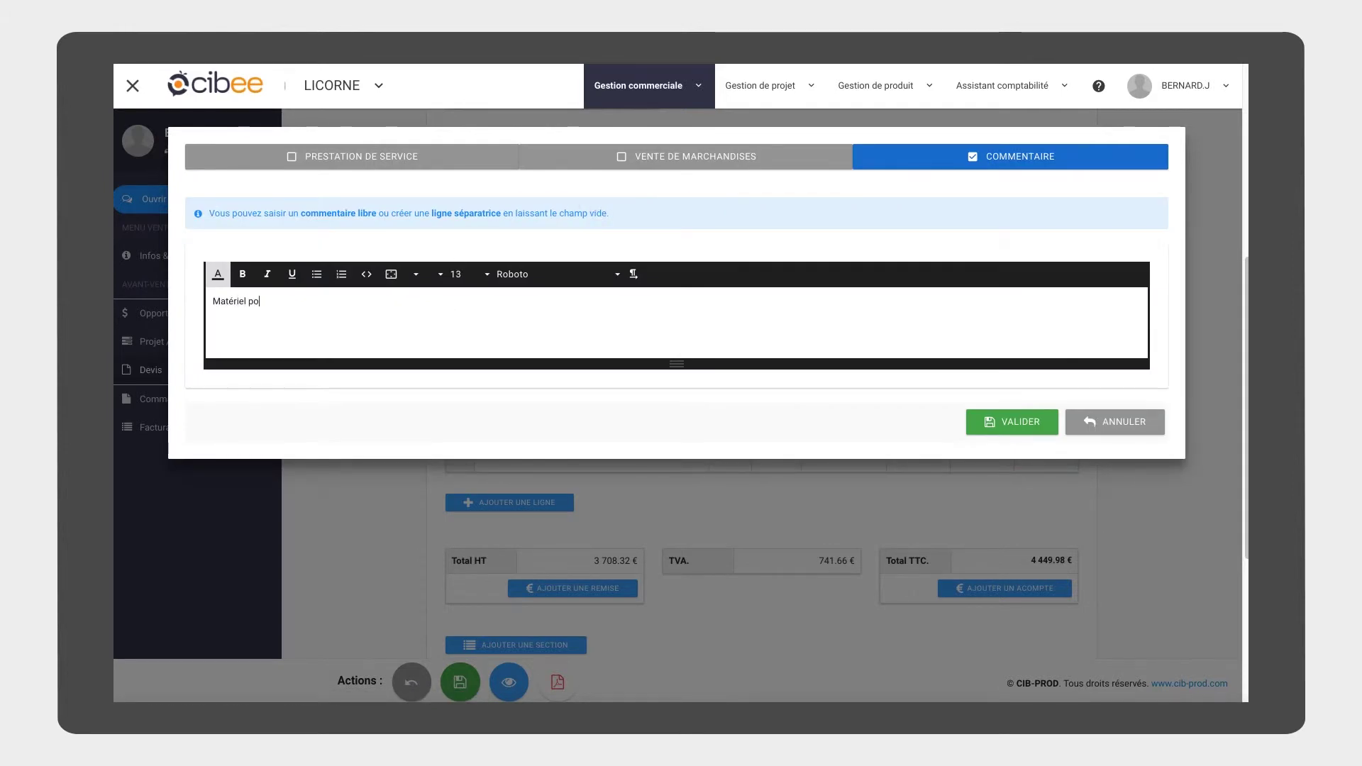
pyautogui.write('ur installation')
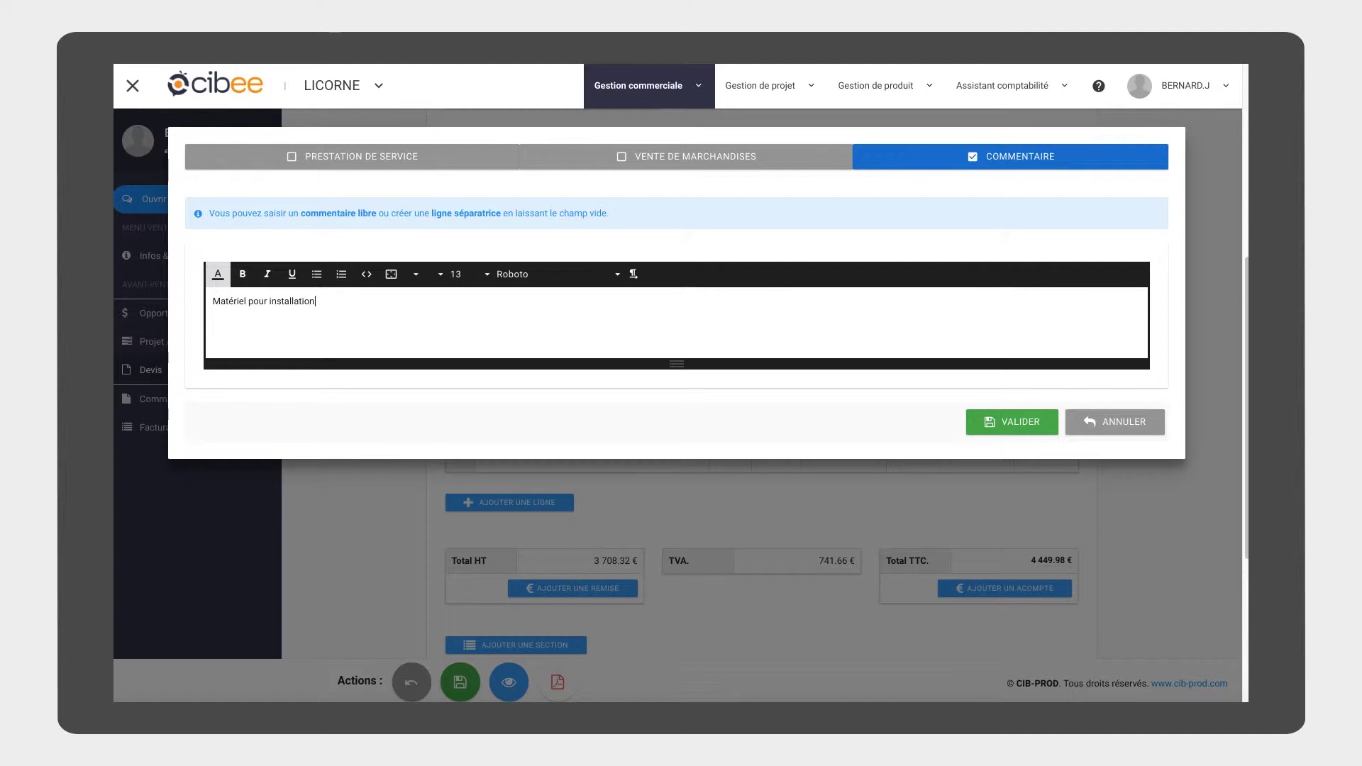
pyautogui.click(1011, 426)
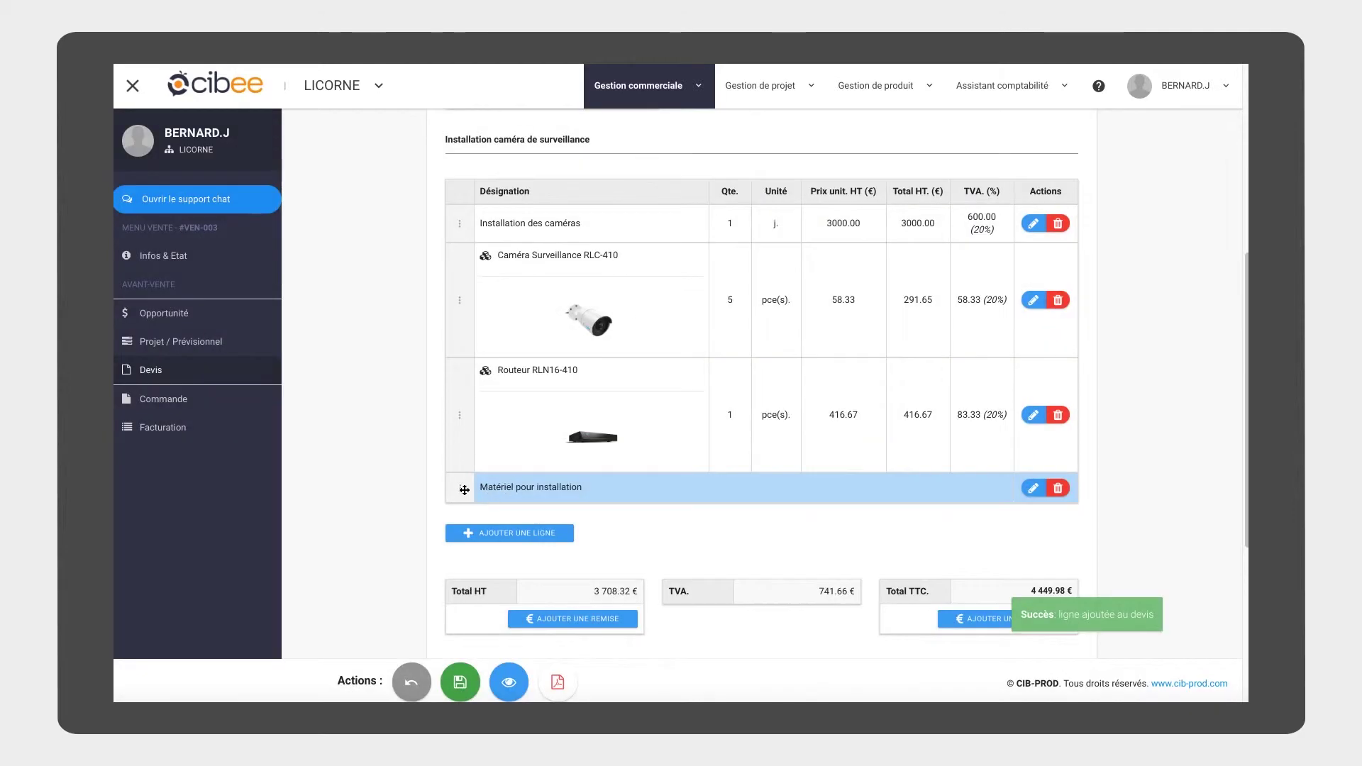
pyautogui.moveTo(460, 490); pyautogui.dragTo(463, 258)
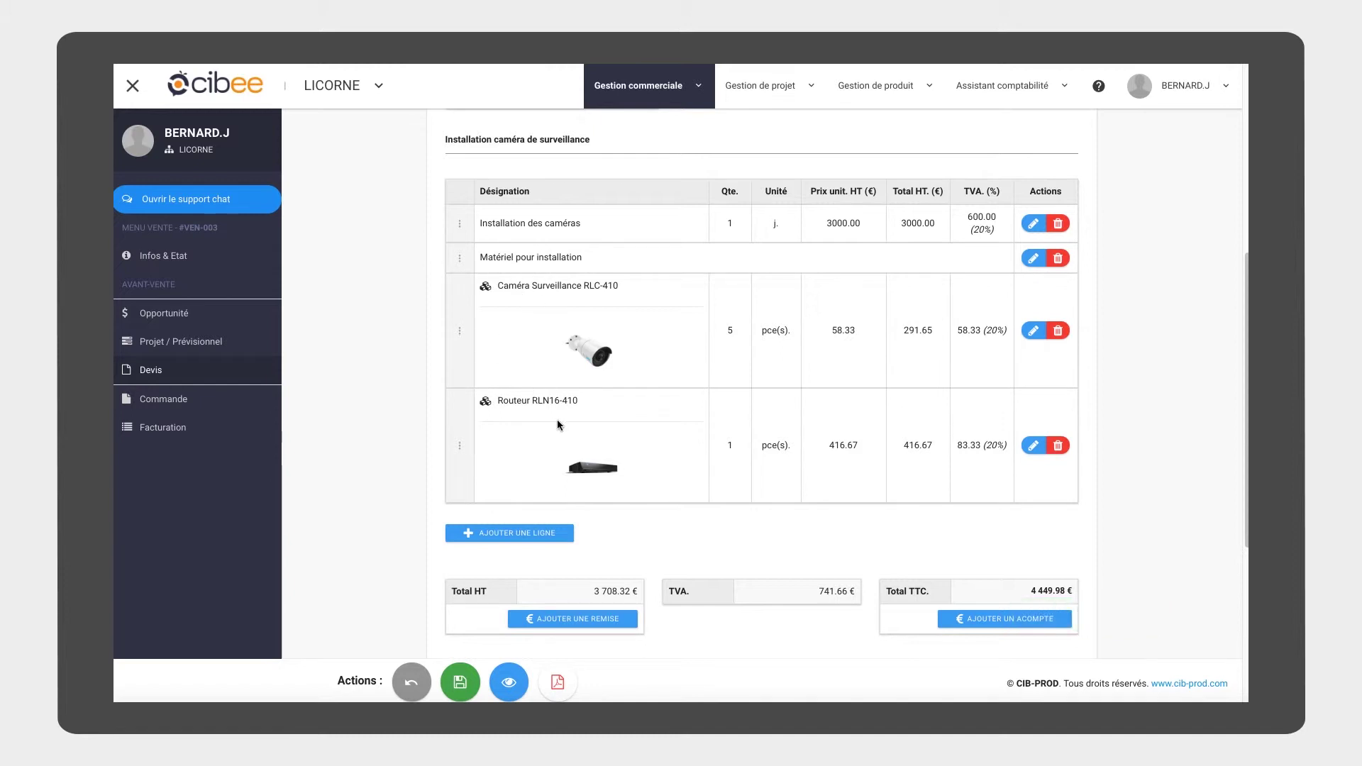
# - Add a discount of type Montant HT with a value of 100 € to the quote
pyautogui.scroll(-2, 596, 469)
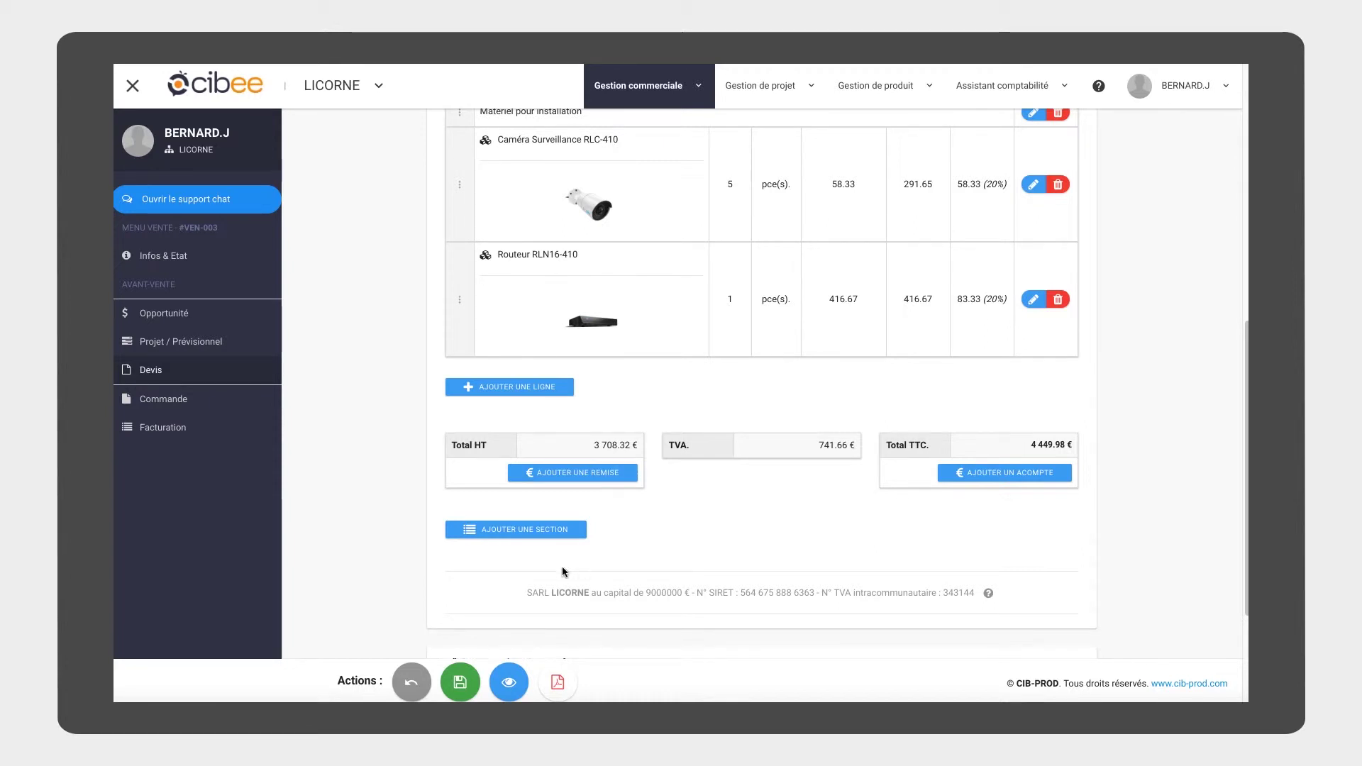
pyautogui.click(575, 474)
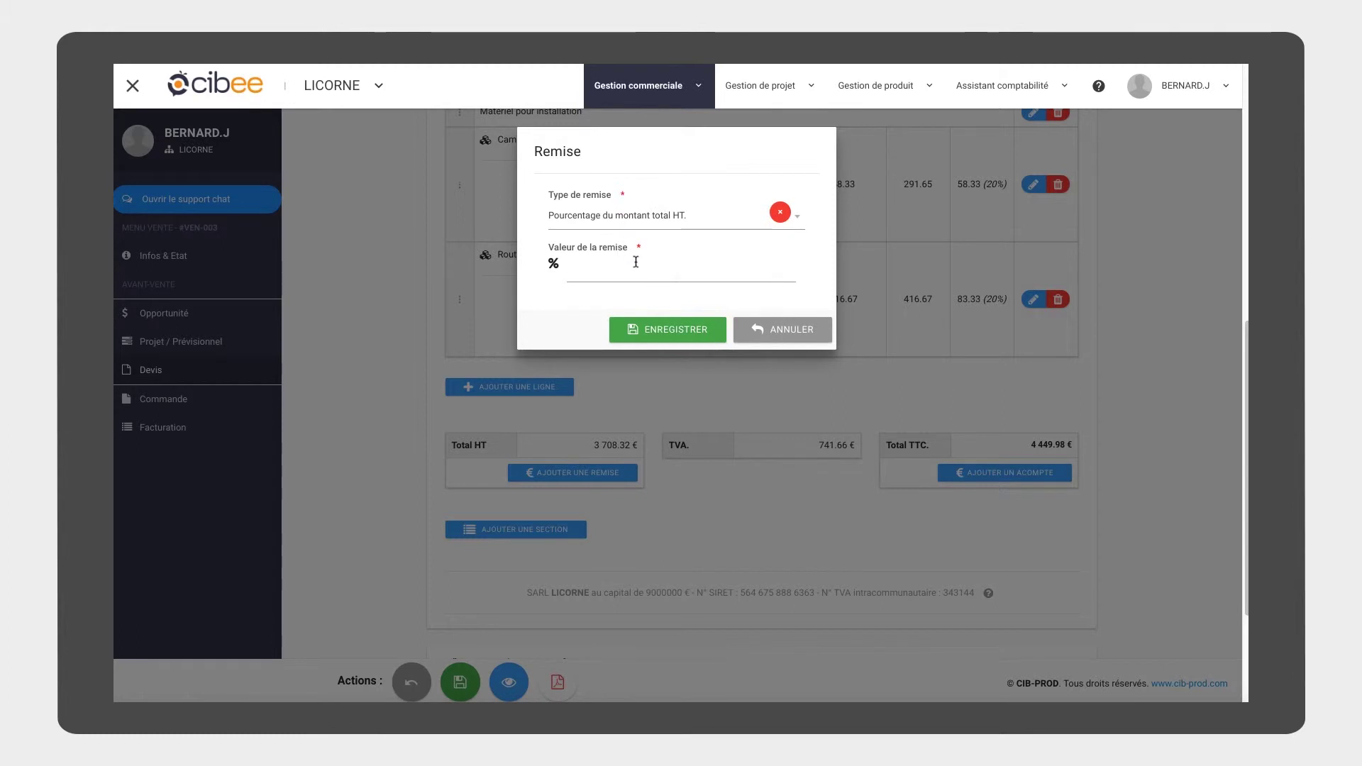
pyautogui.click(648, 219)
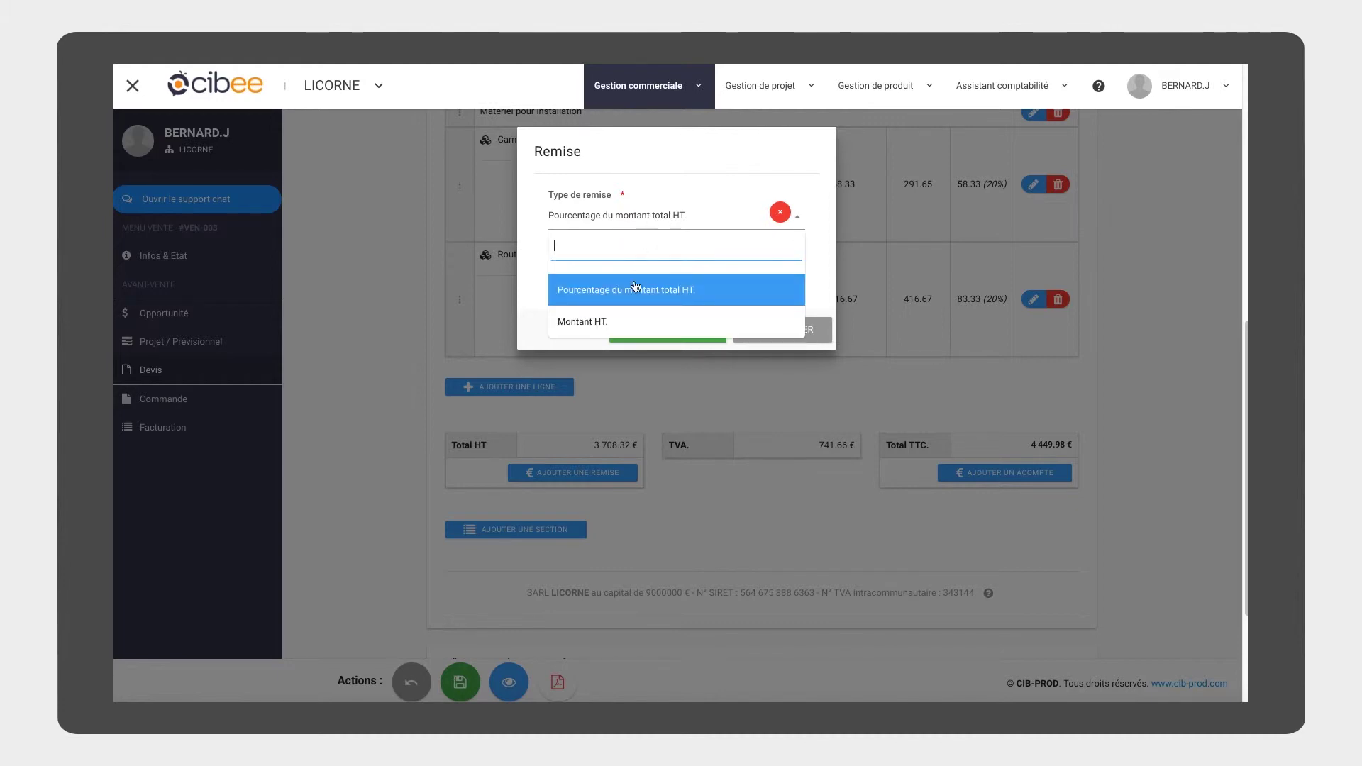
pyautogui.click(631, 319)
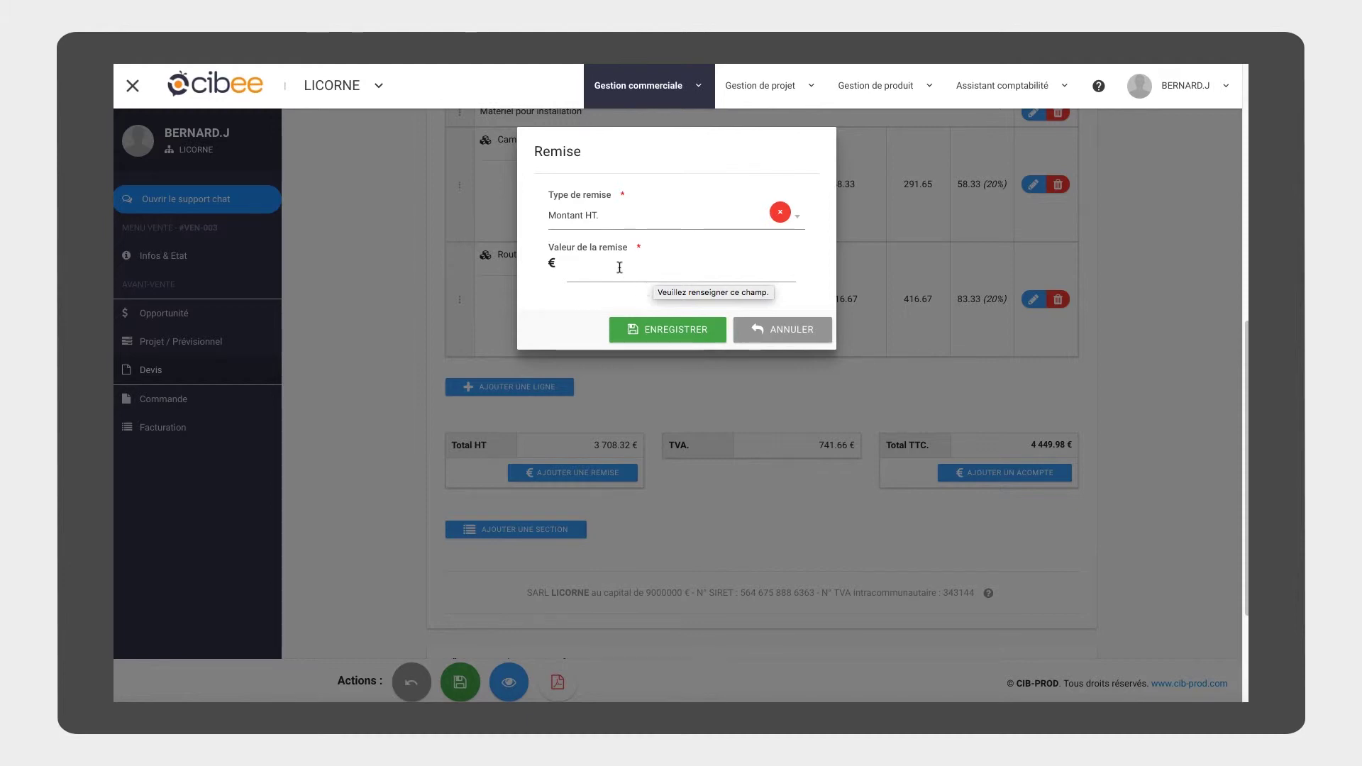
pyautogui.click(653, 272)
pyautogui.write('100')
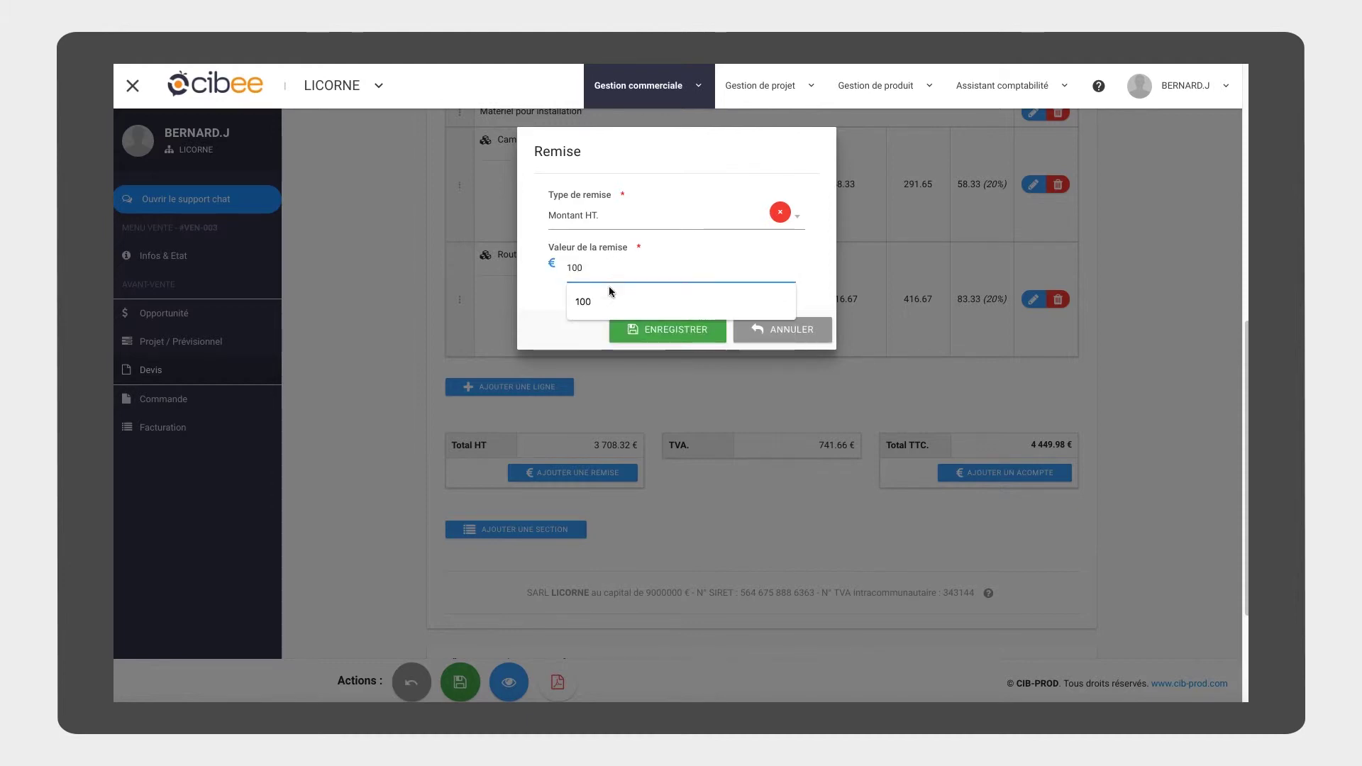
pyautogui.click(609, 292)
pyautogui.click(646, 330)
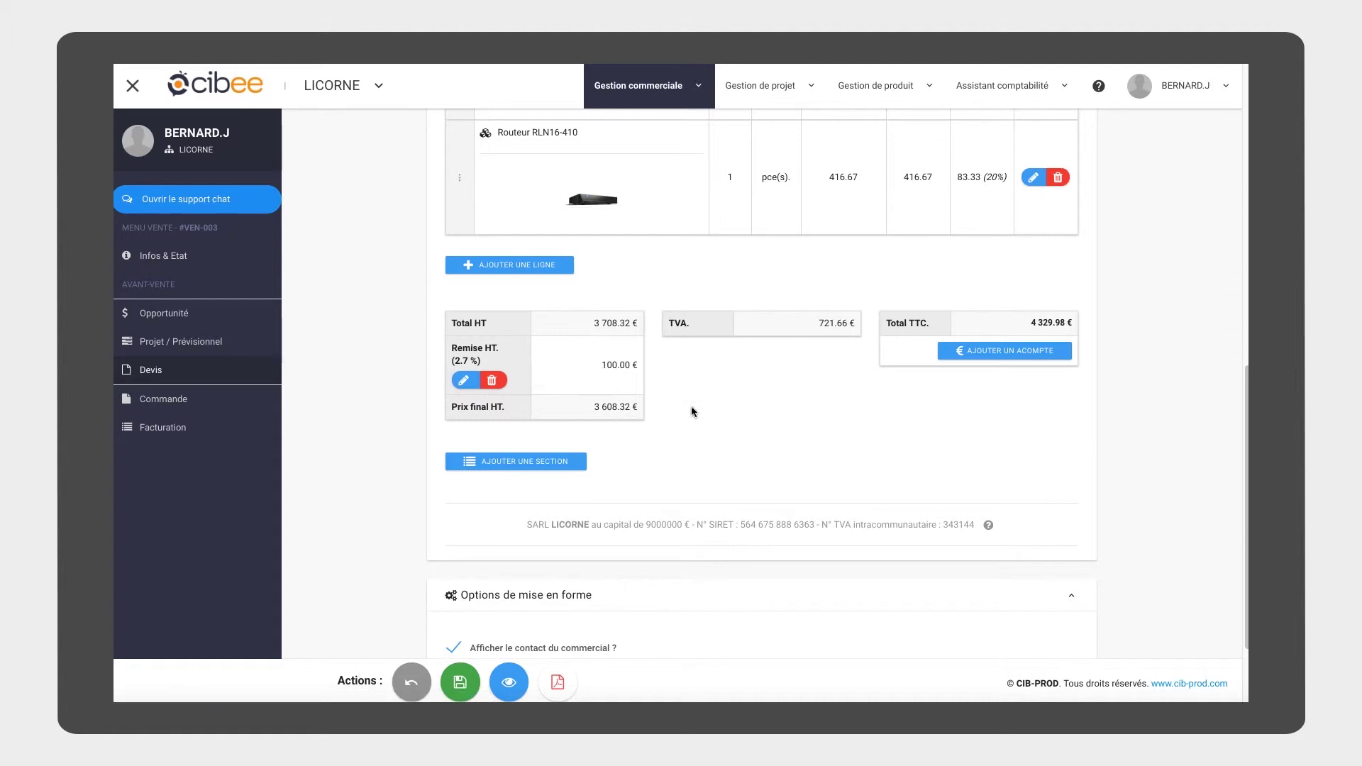
# - Add a deposit (Acompte TTC) of 300 € to the quote
pyautogui.scroll(-1, 710, 405)
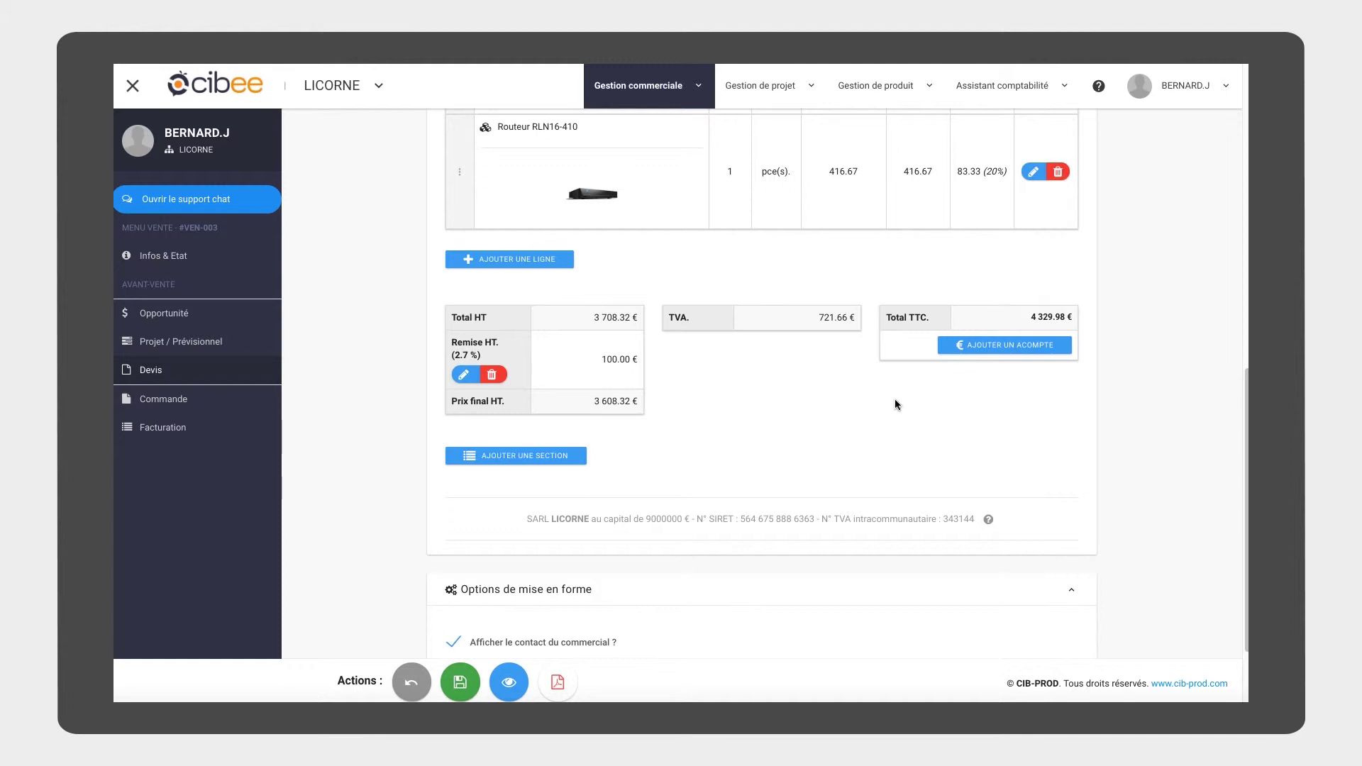
pyautogui.click(1007, 346)
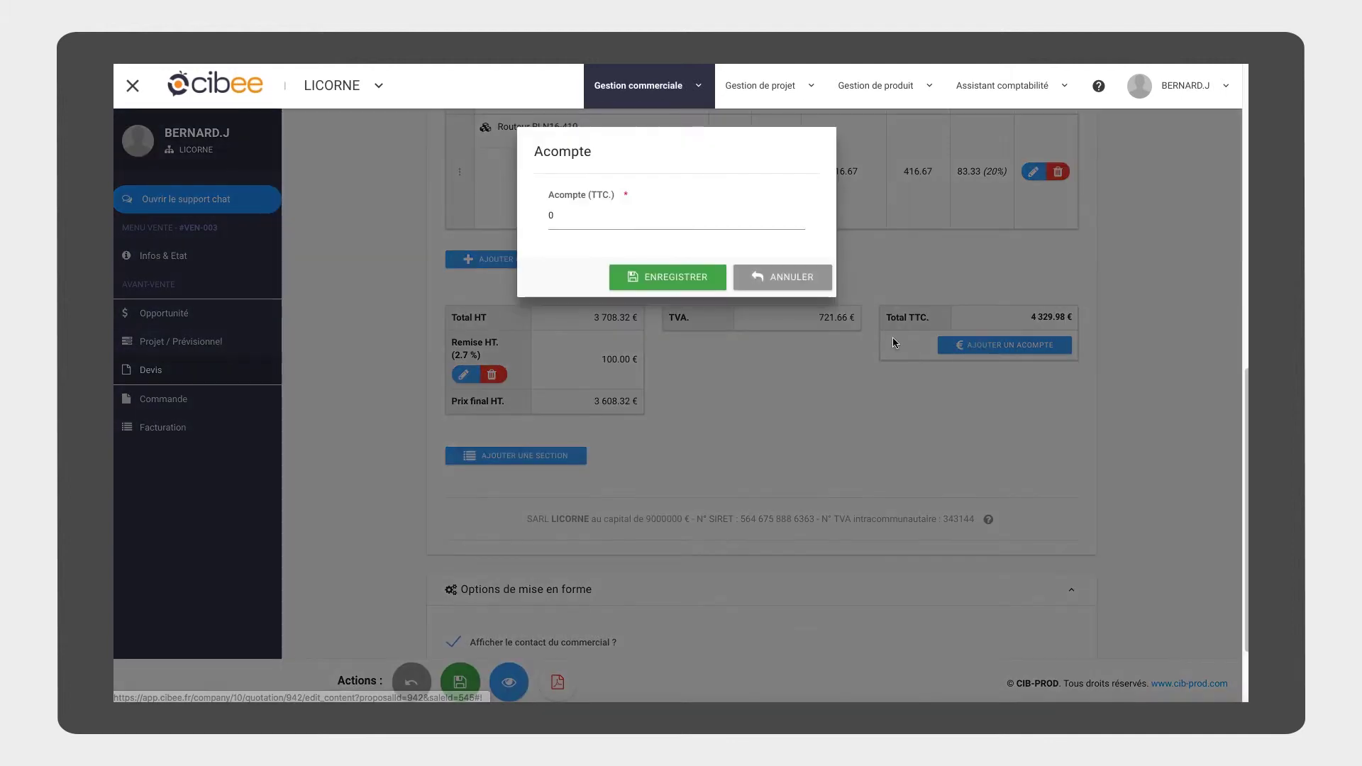
pyautogui.click(635, 213)
pyautogui.write('300')
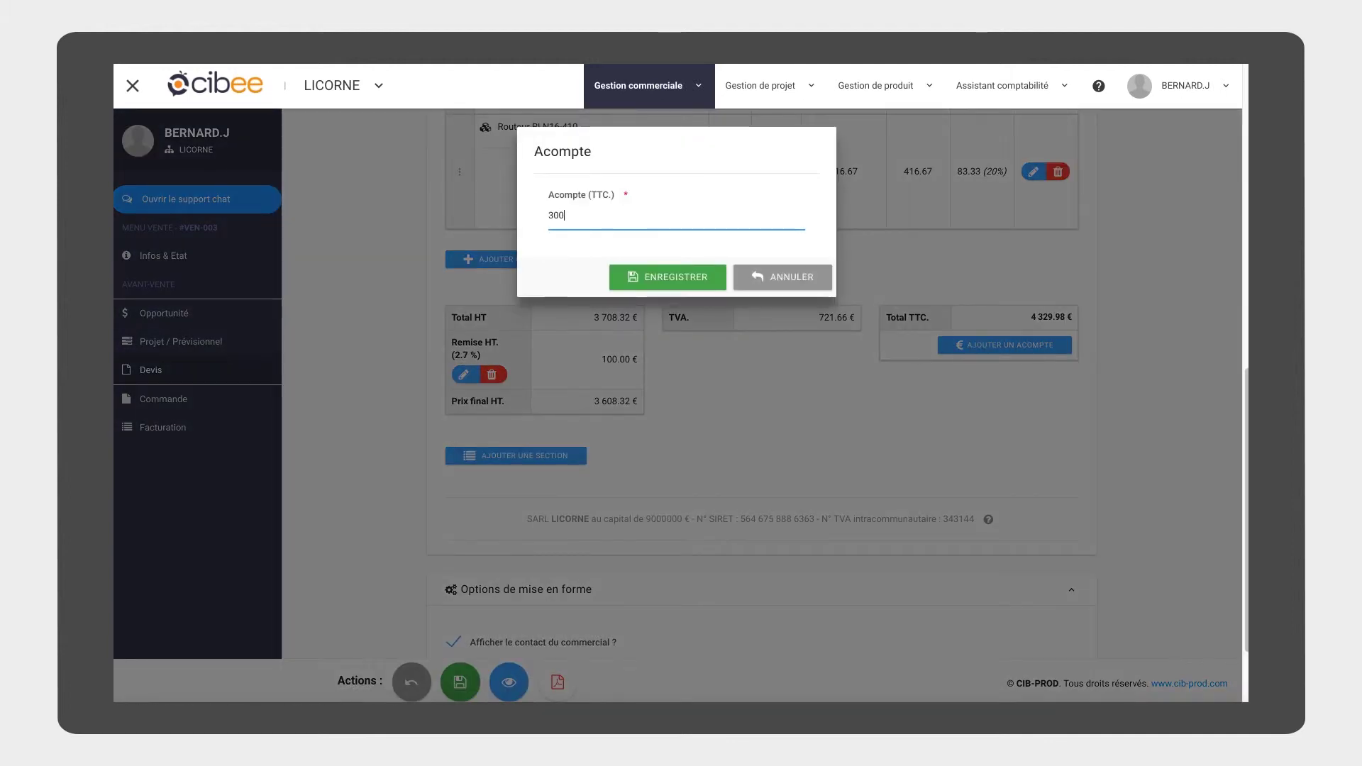
pyautogui.click(667, 284)
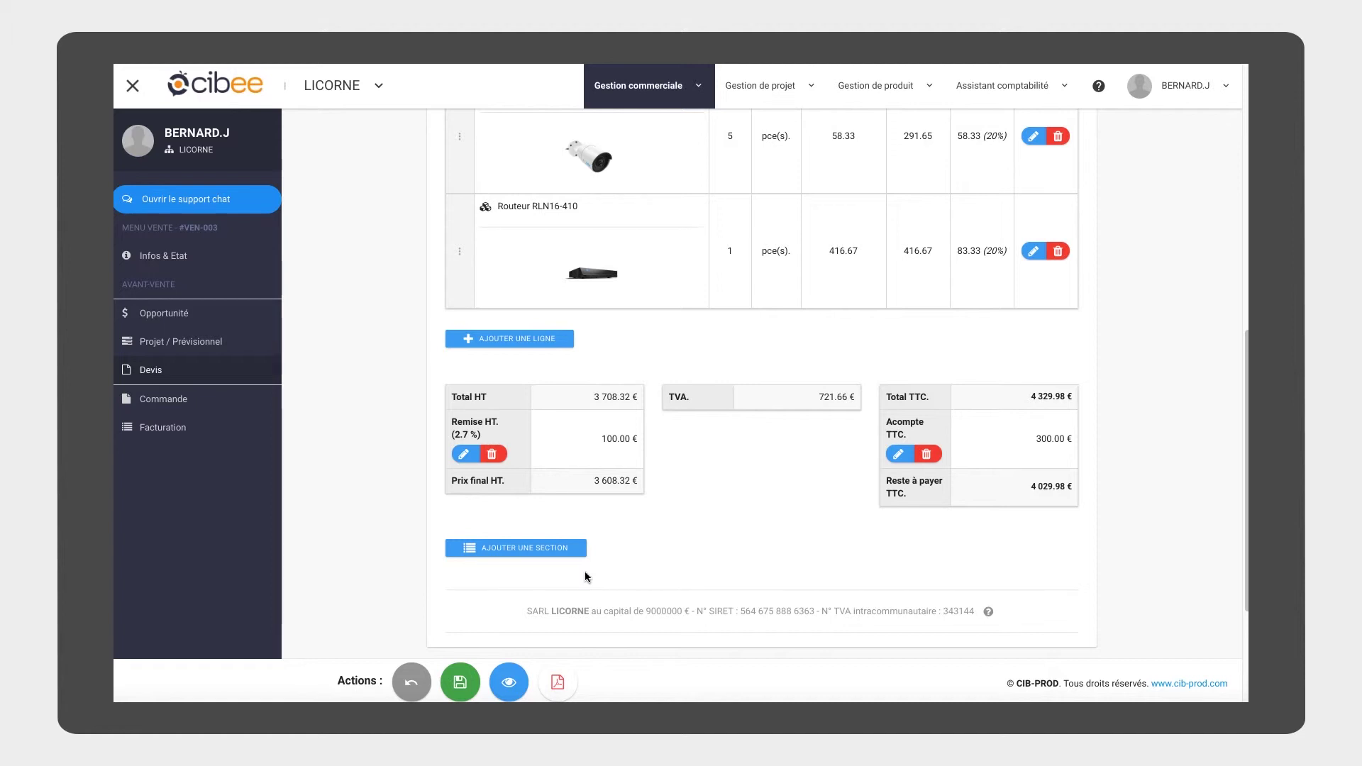
# - Add a "Conditions de règlement" section below the quote's totals
pyautogui.click(545, 549)
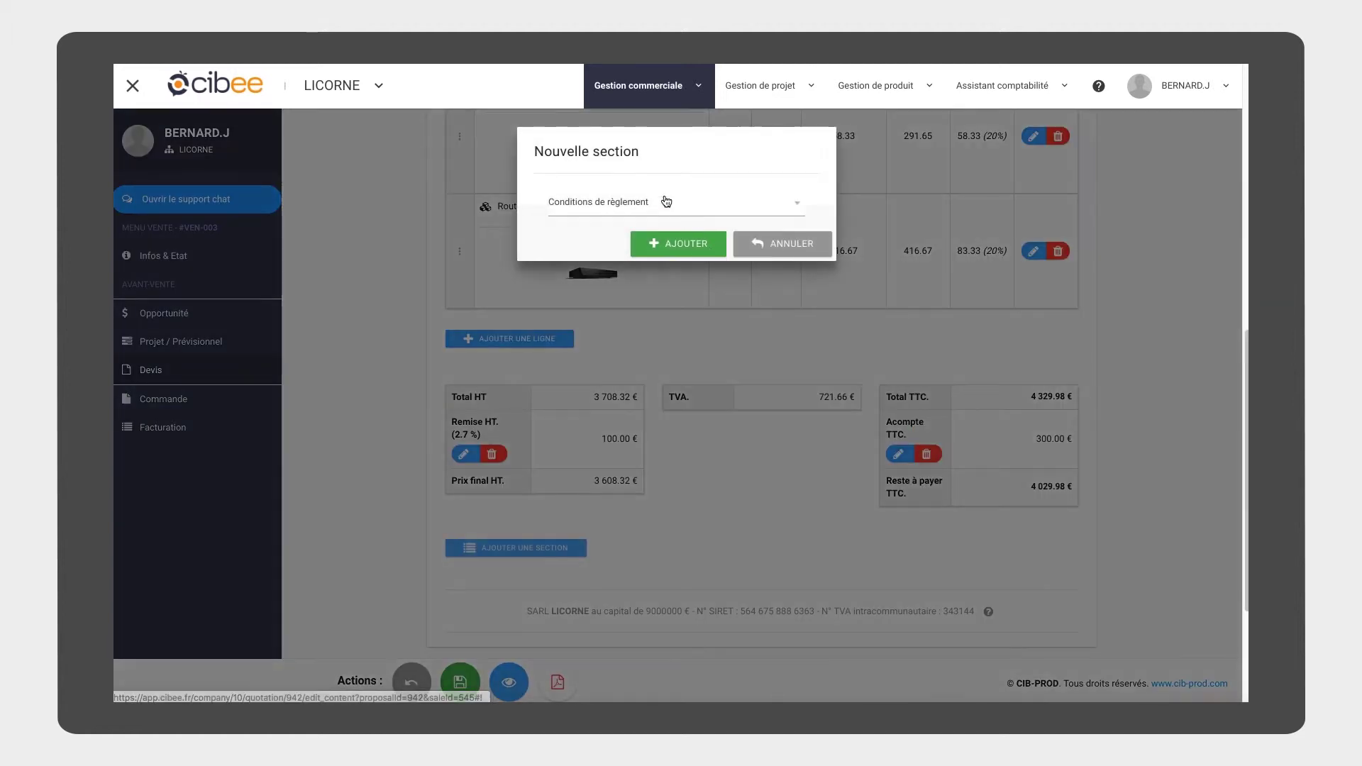
pyautogui.click(668, 203)
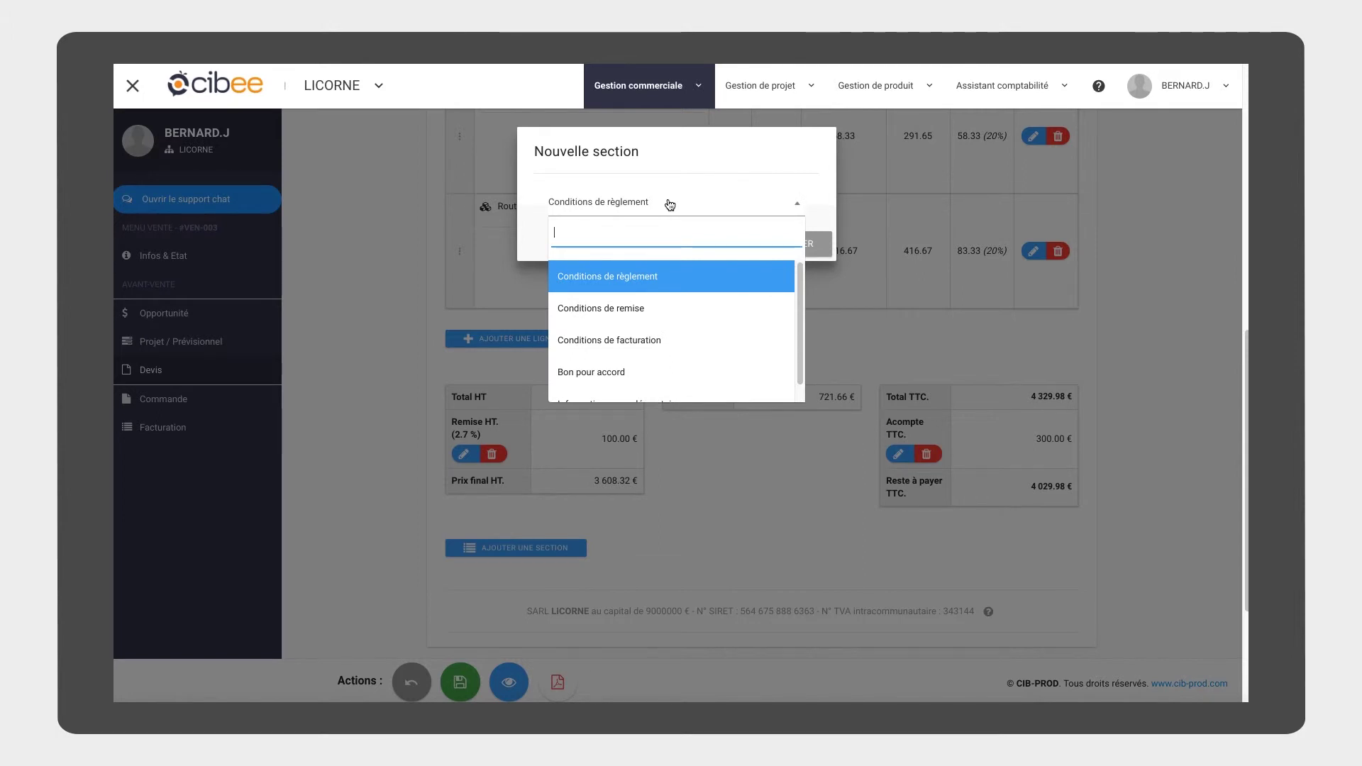
pyautogui.scroll(-1, 663, 363)
pyautogui.scroll(1, 675, 351)
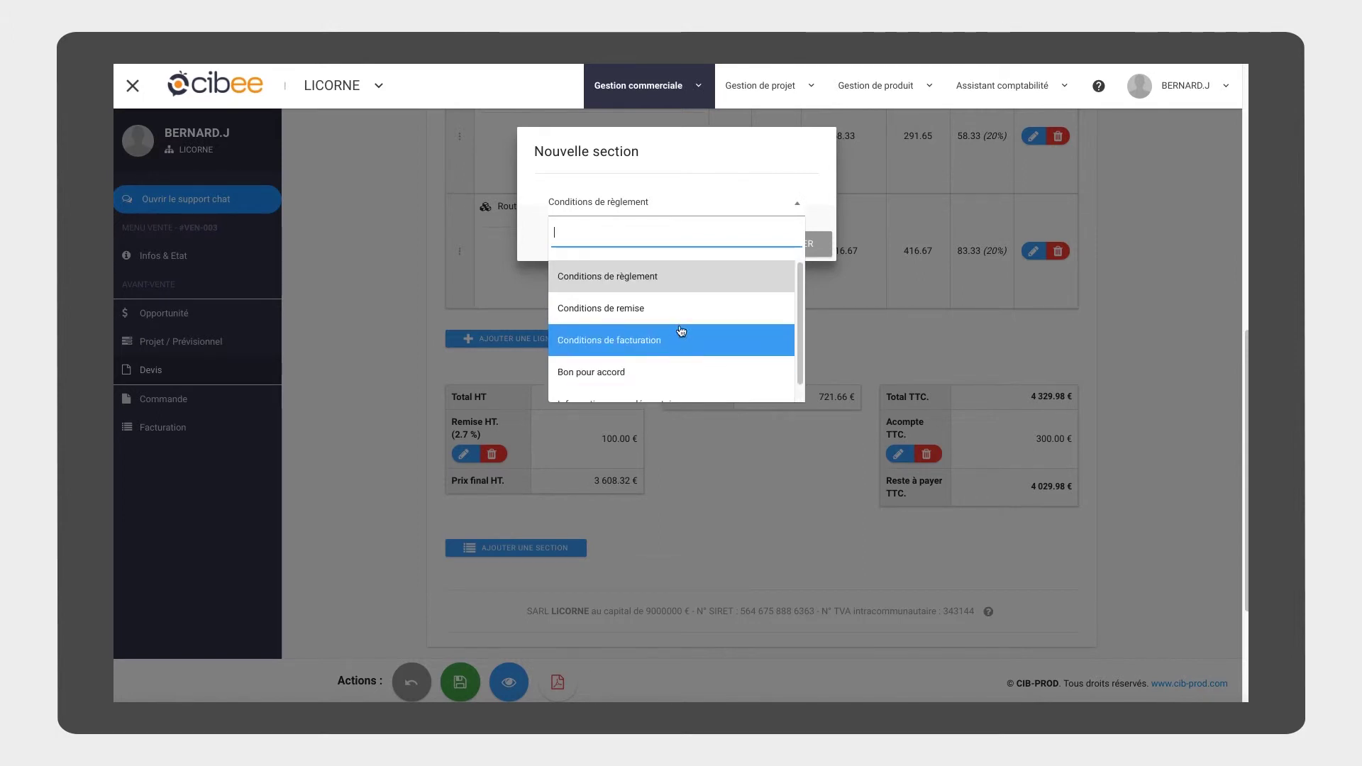
pyautogui.click(639, 278)
pyautogui.click(682, 245)
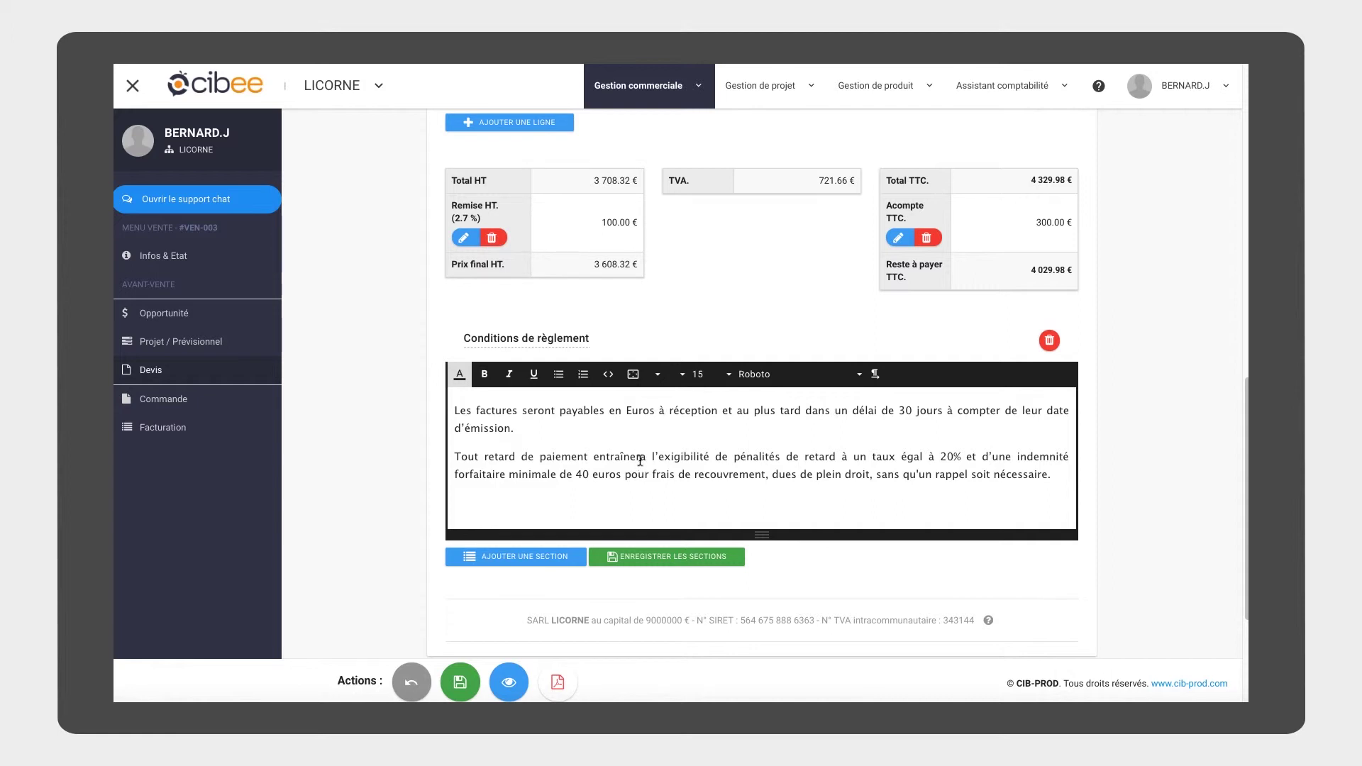
# - Preview the quote, export it as a PDF and return to the quote's editing page
pyautogui.click(515, 680)
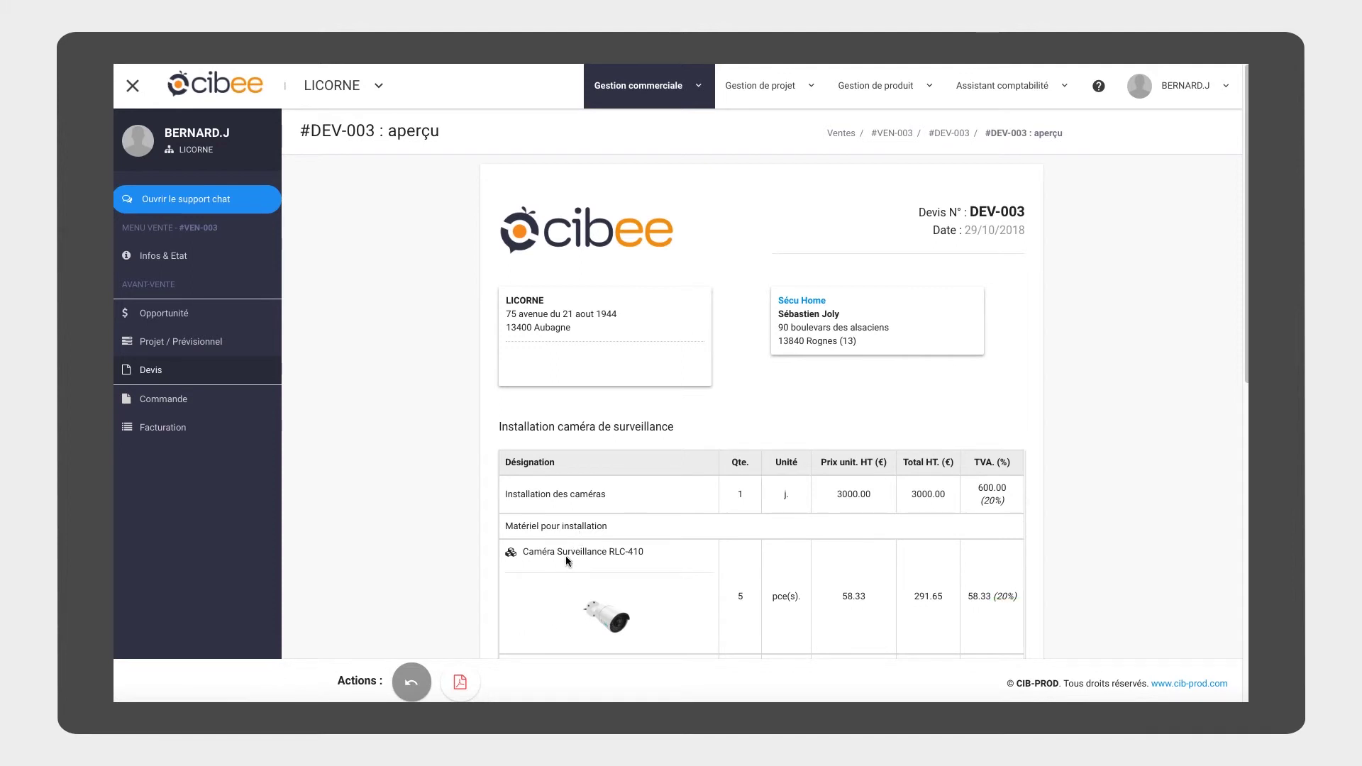
pyautogui.click(462, 684)
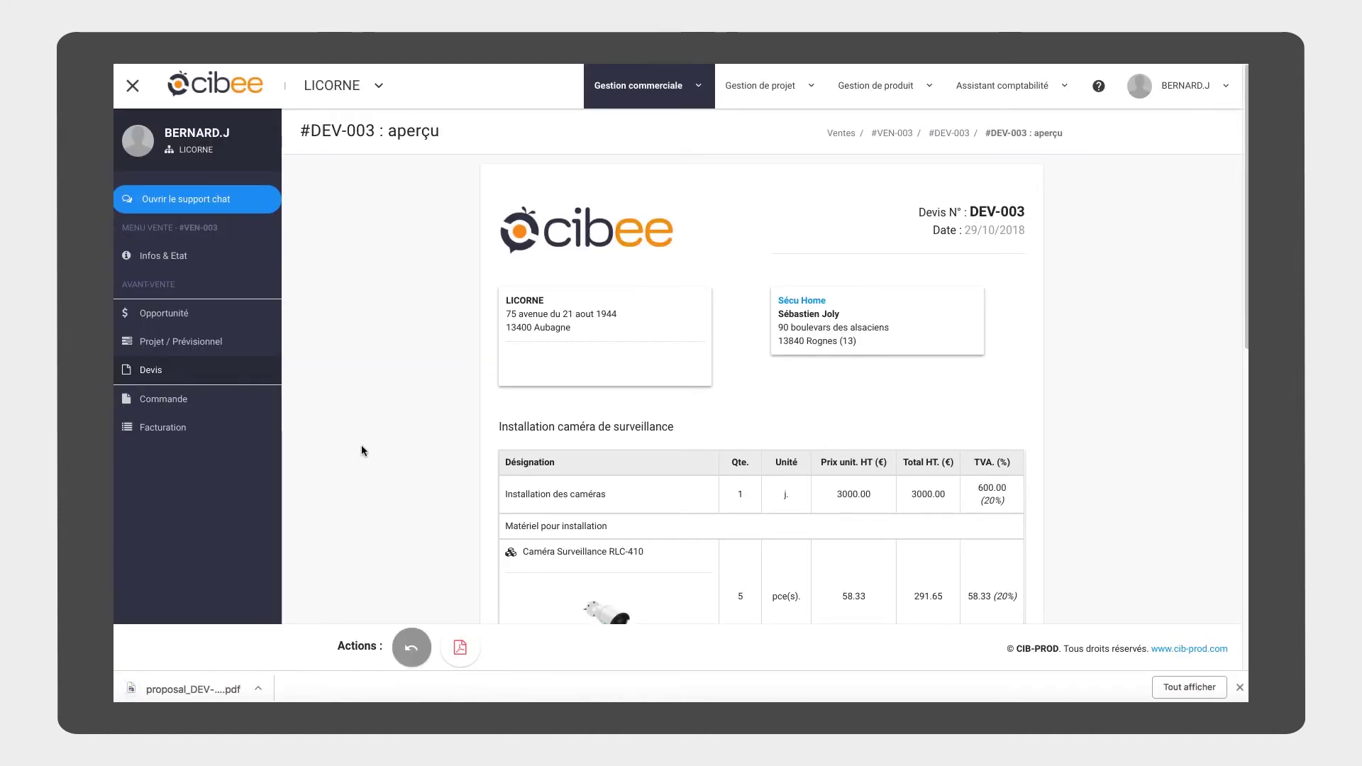
pyautogui.click(200, 367)
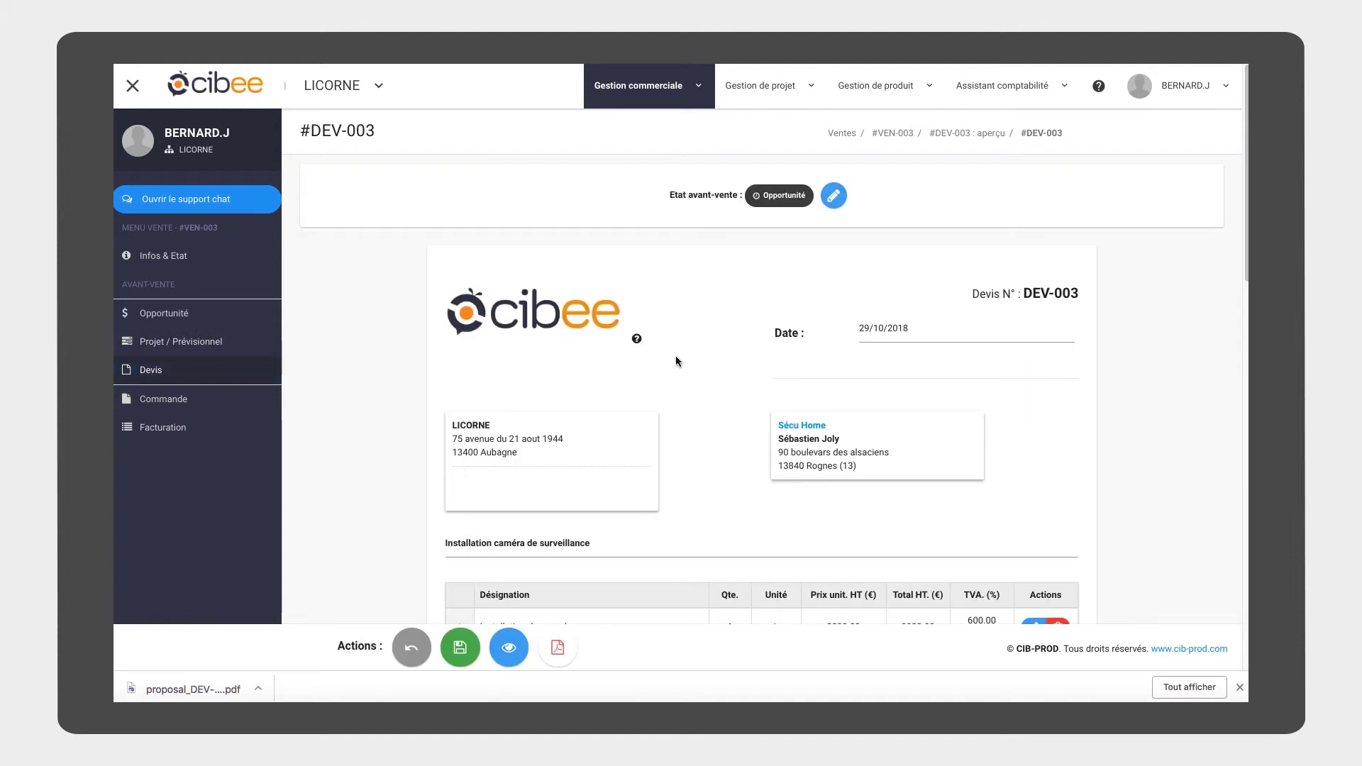
# - Set the sale's pre-sale state to Devis envoyé with sending date 29/10/2018 and save it
pyautogui.click(833, 197)
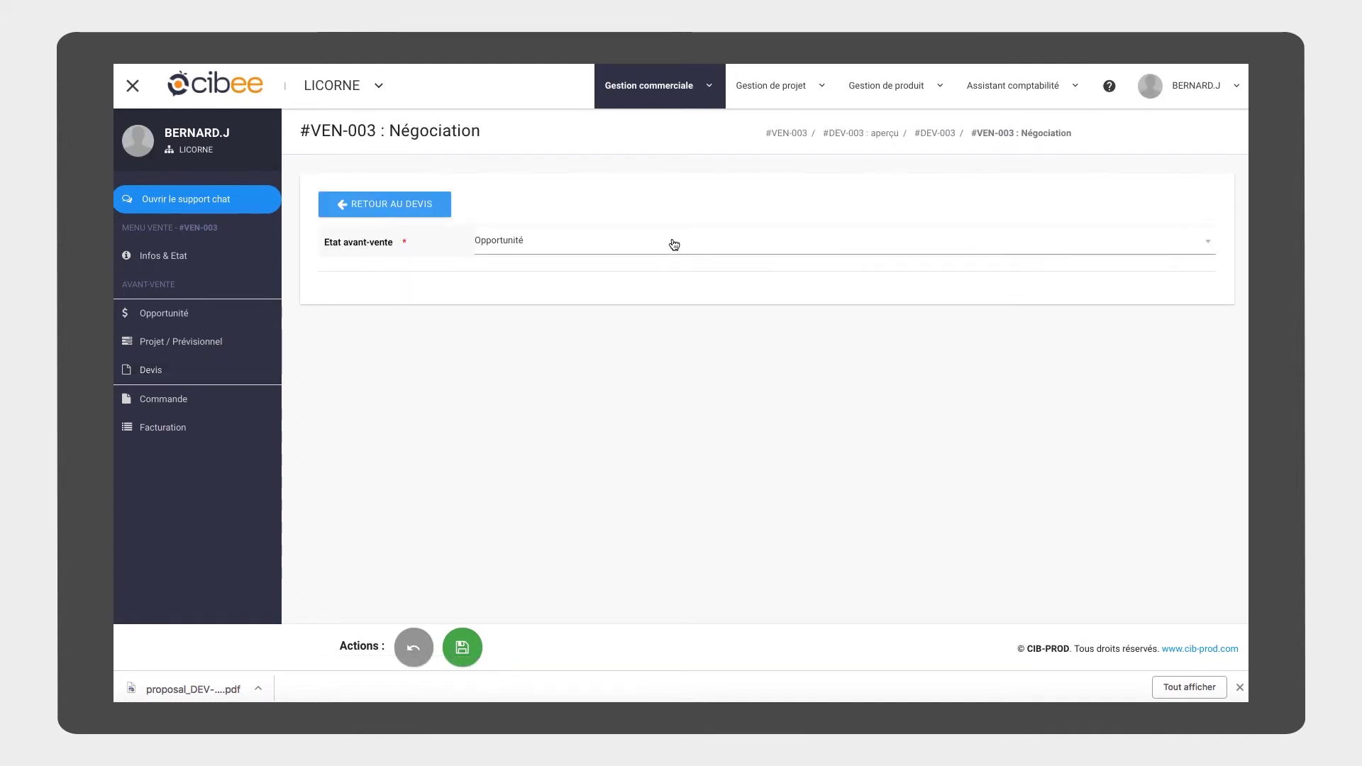
pyautogui.click(673, 243)
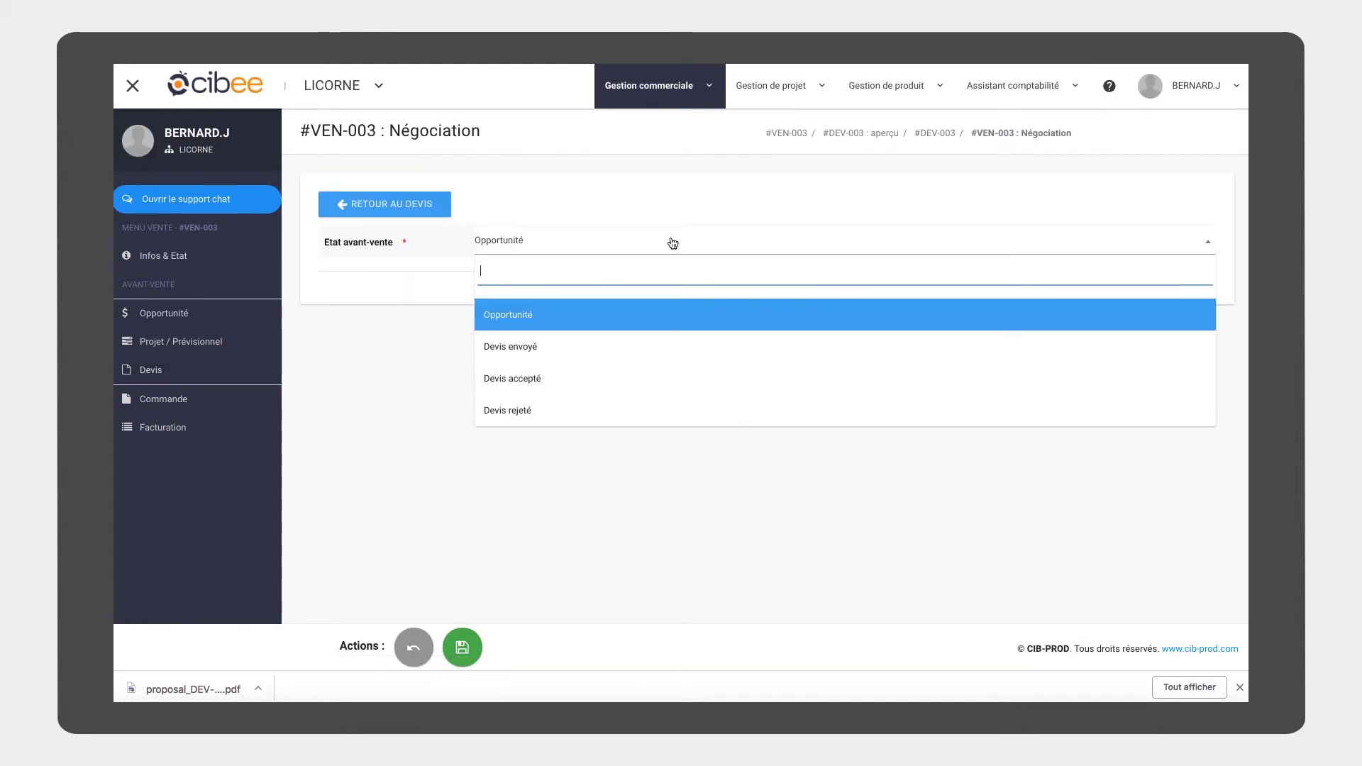
pyautogui.click(618, 353)
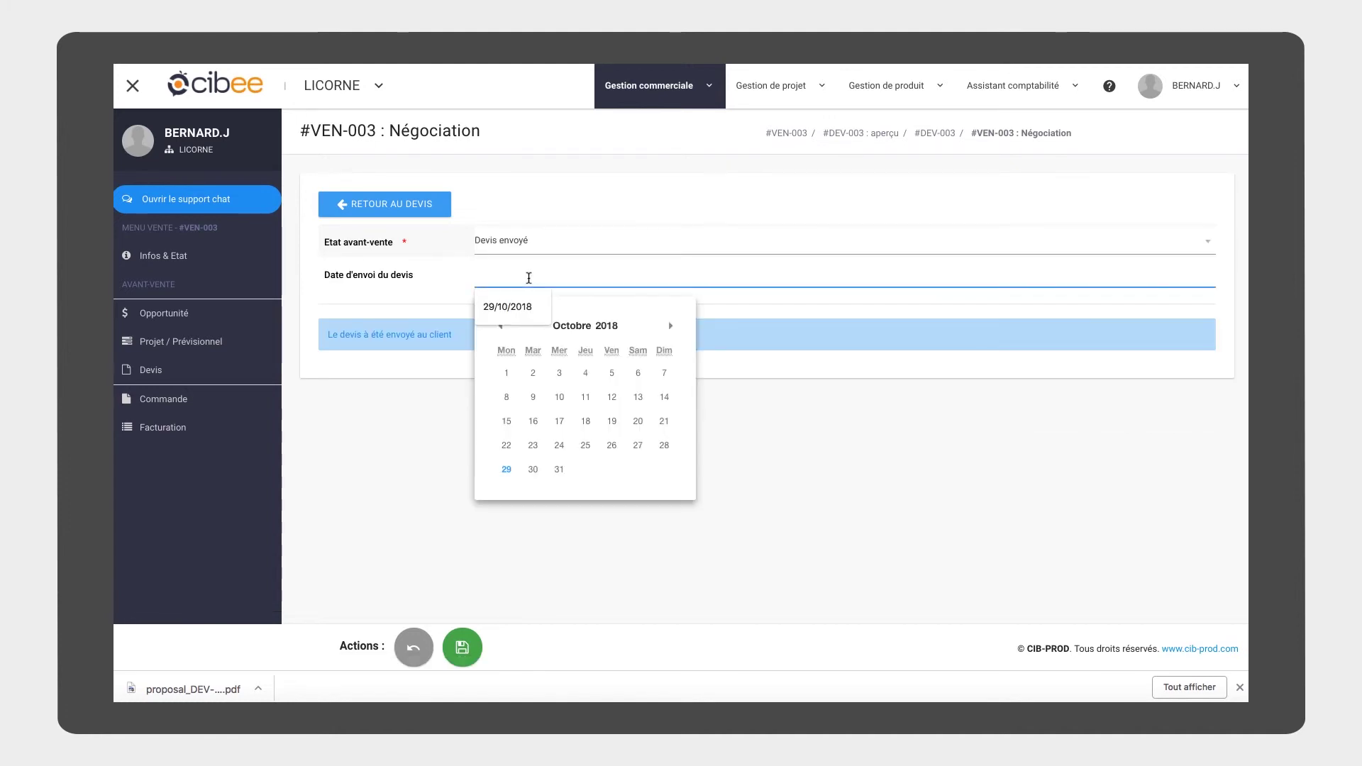
pyautogui.click(506, 469)
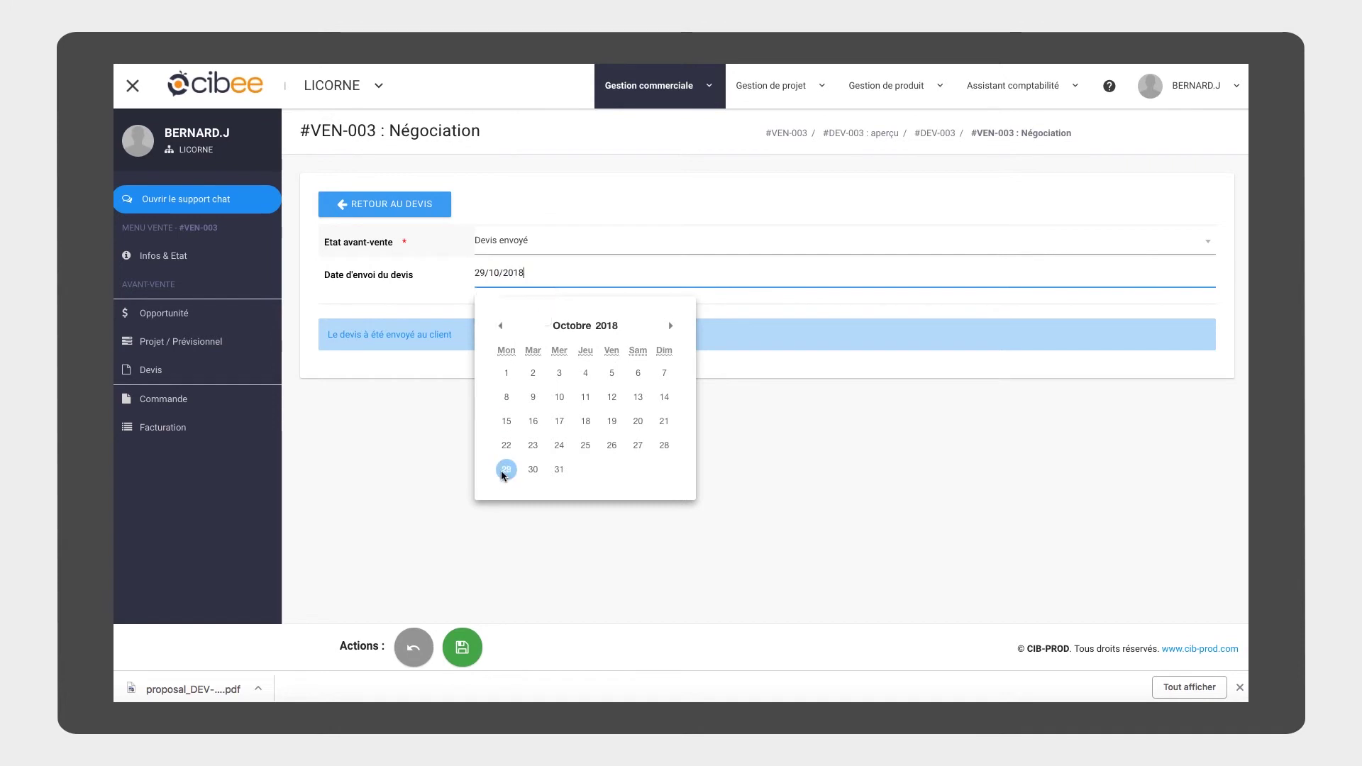
pyautogui.click(457, 646)
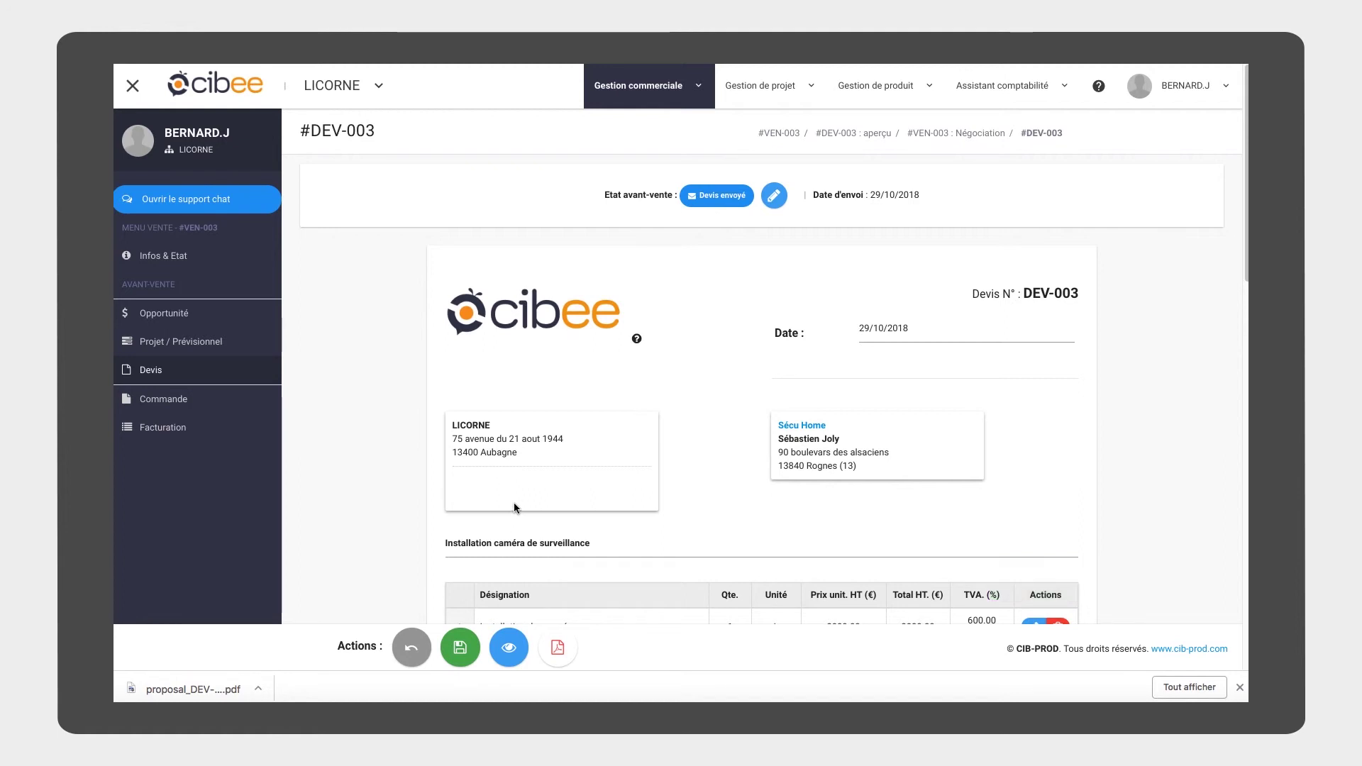
# - Set the sale's pre-sale state to Devis accepté with client response date 30/10/2018 and save it
pyautogui.click(775, 202)
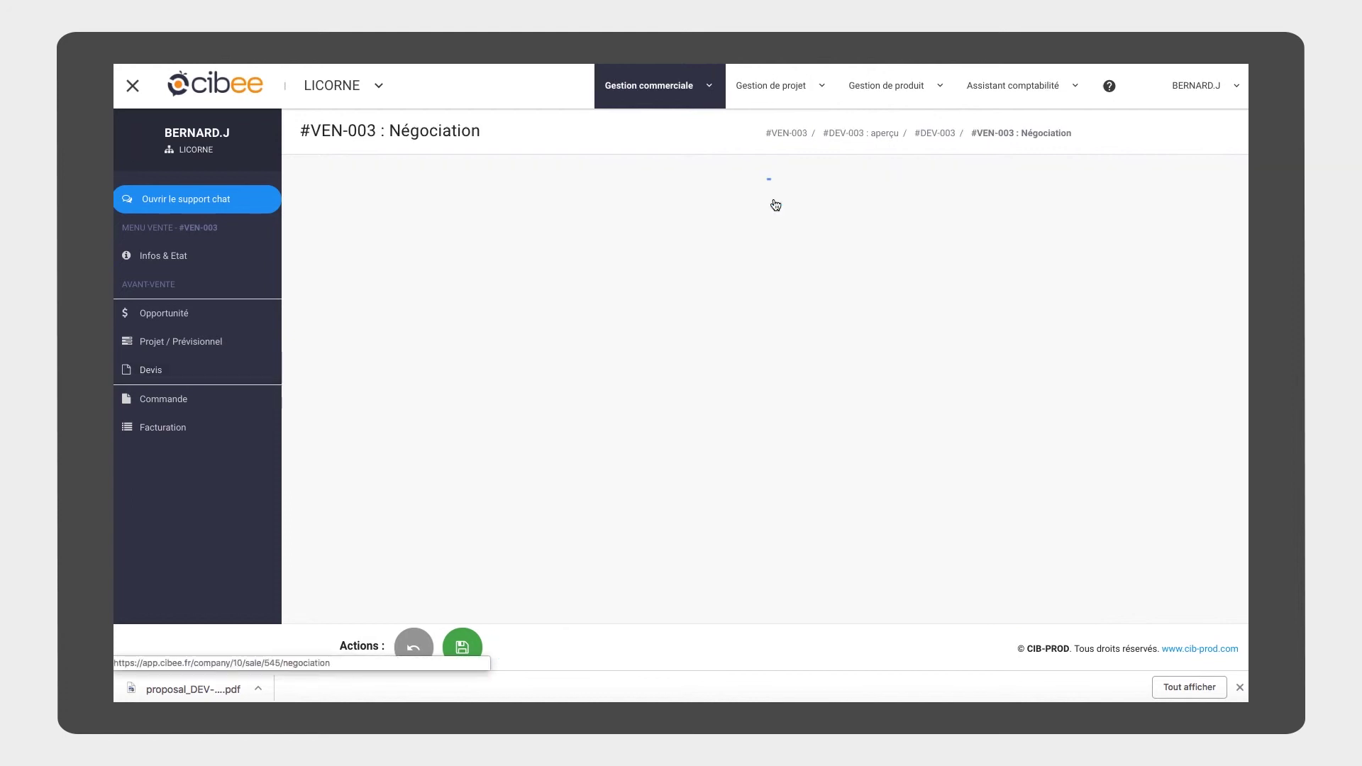
pyautogui.click(616, 248)
pyautogui.click(577, 375)
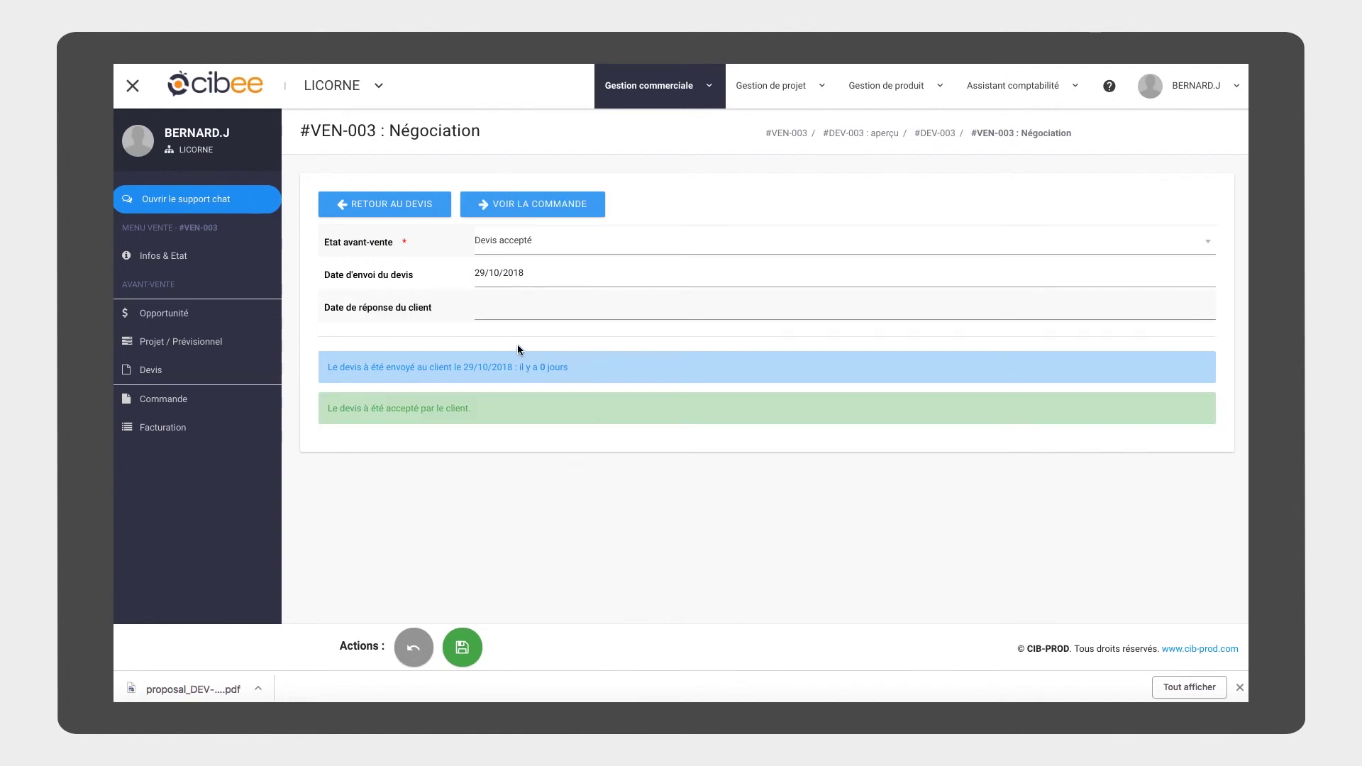
pyautogui.click(540, 304)
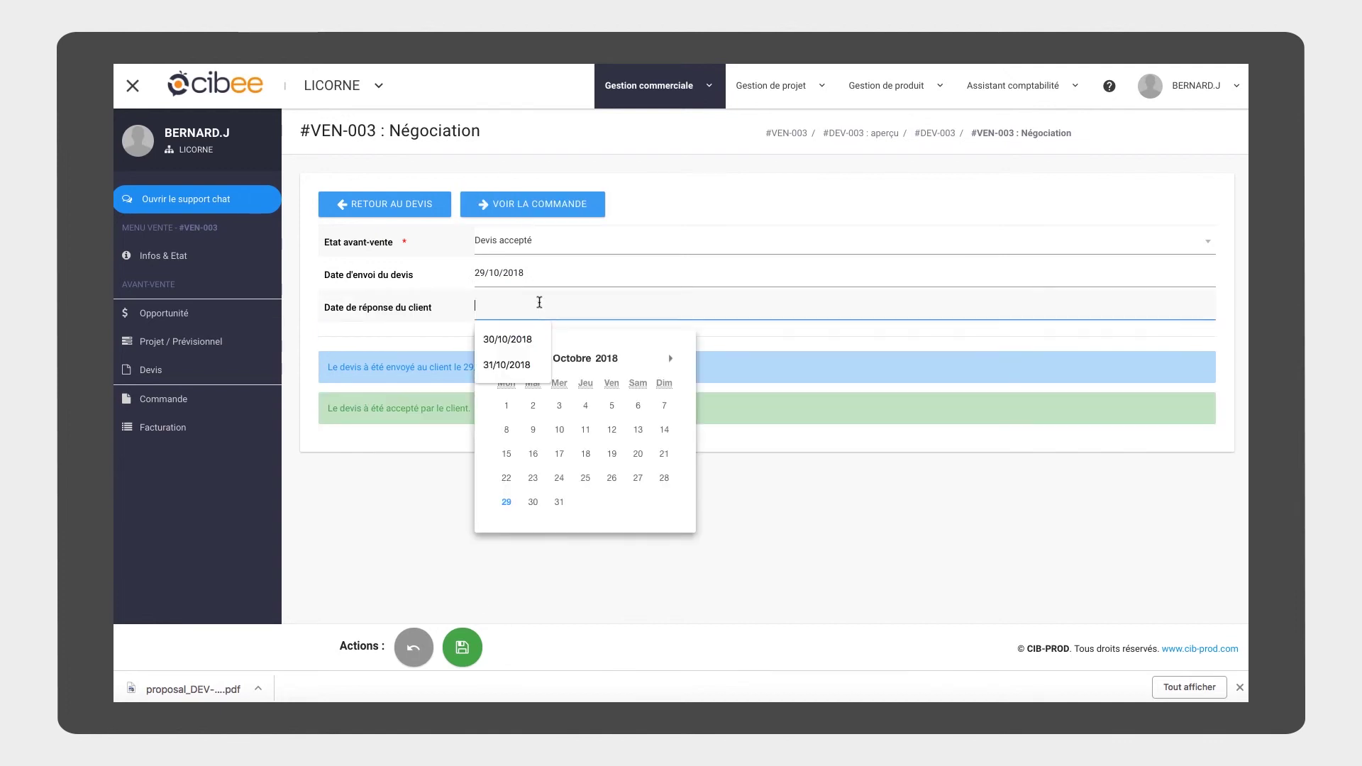
pyautogui.click(532, 502)
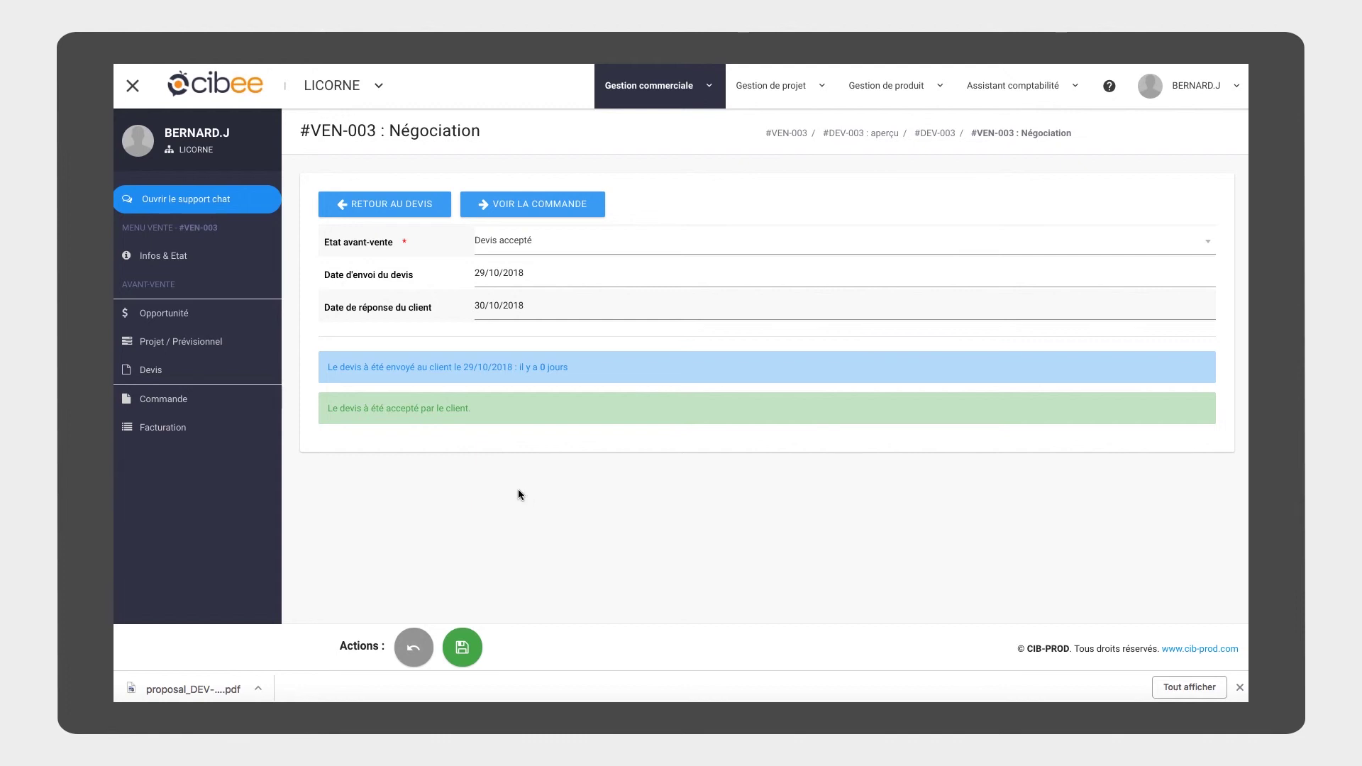
pyautogui.click(462, 647)
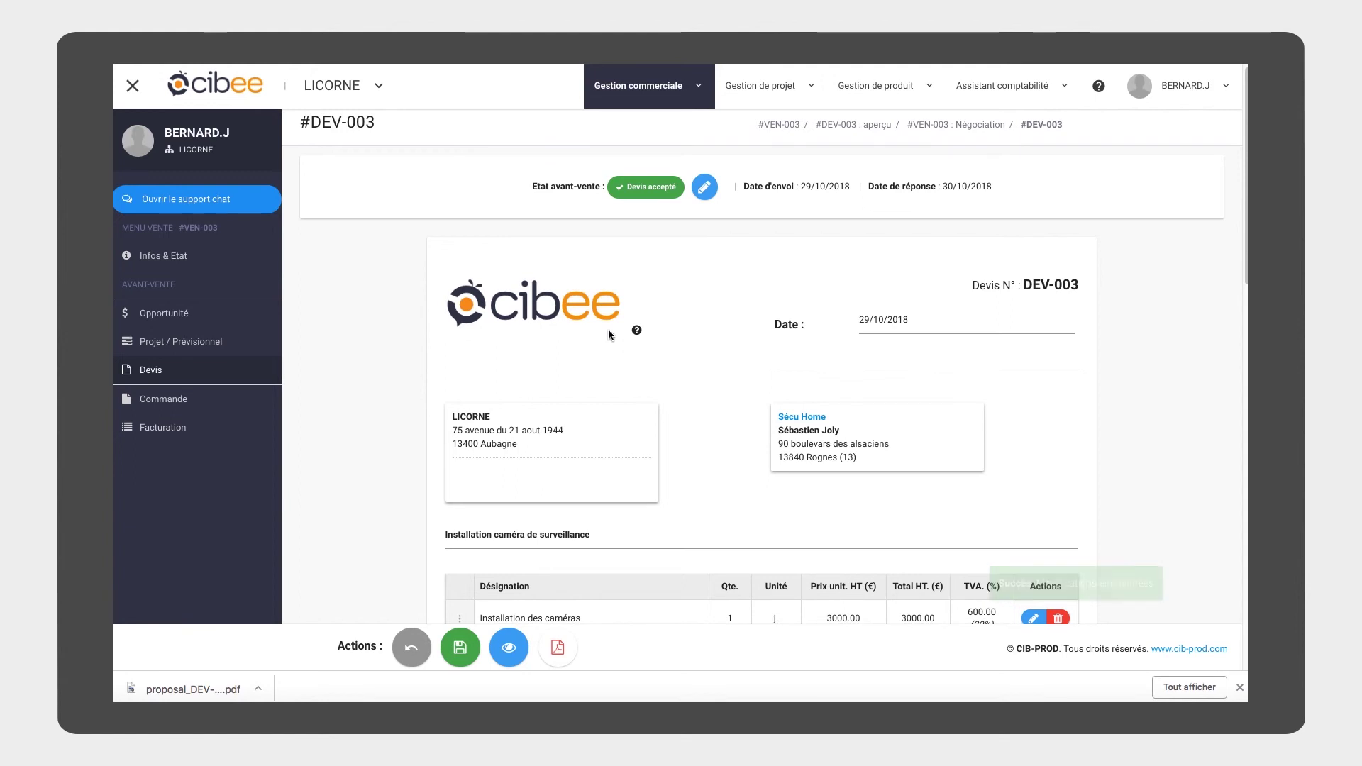
# - Change the sale's pre-sale state to Devis rejeté and save it
pyautogui.click(705, 187)
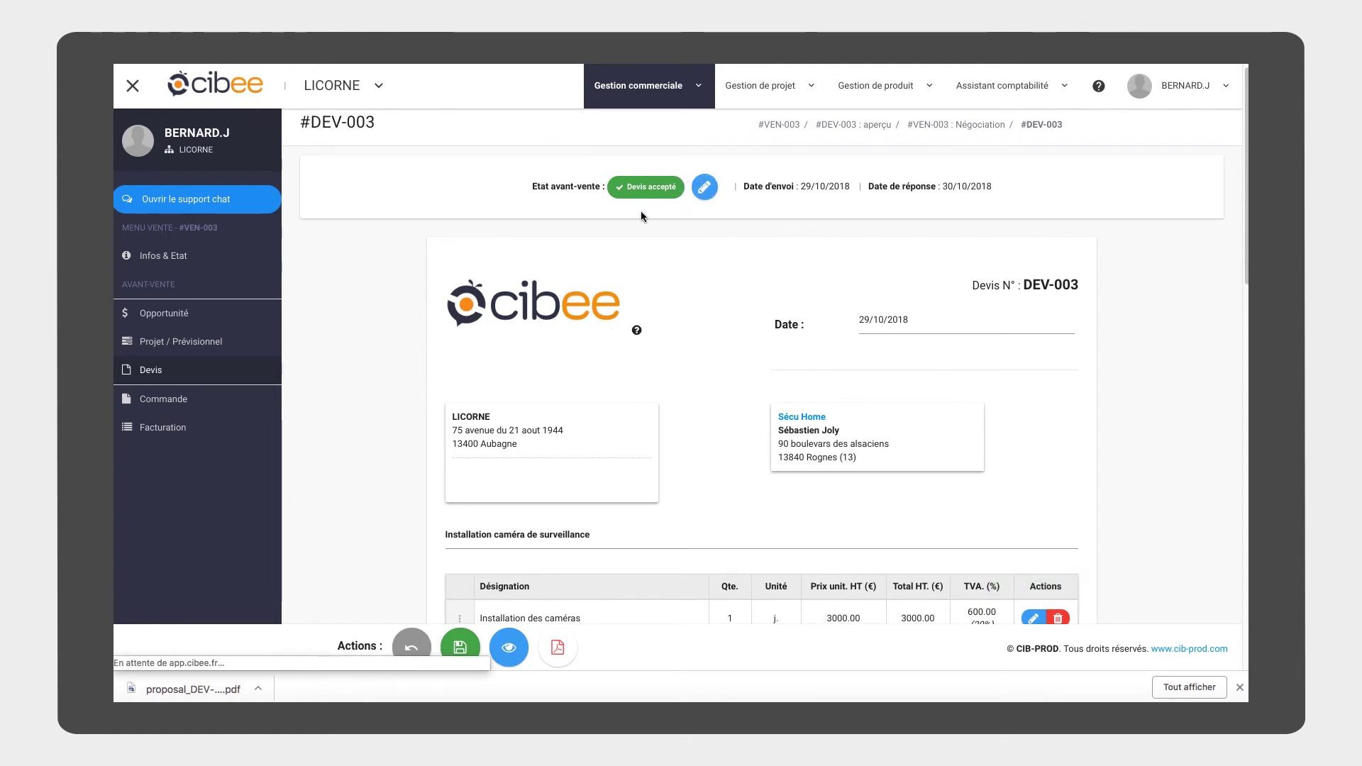
pyautogui.click(566, 245)
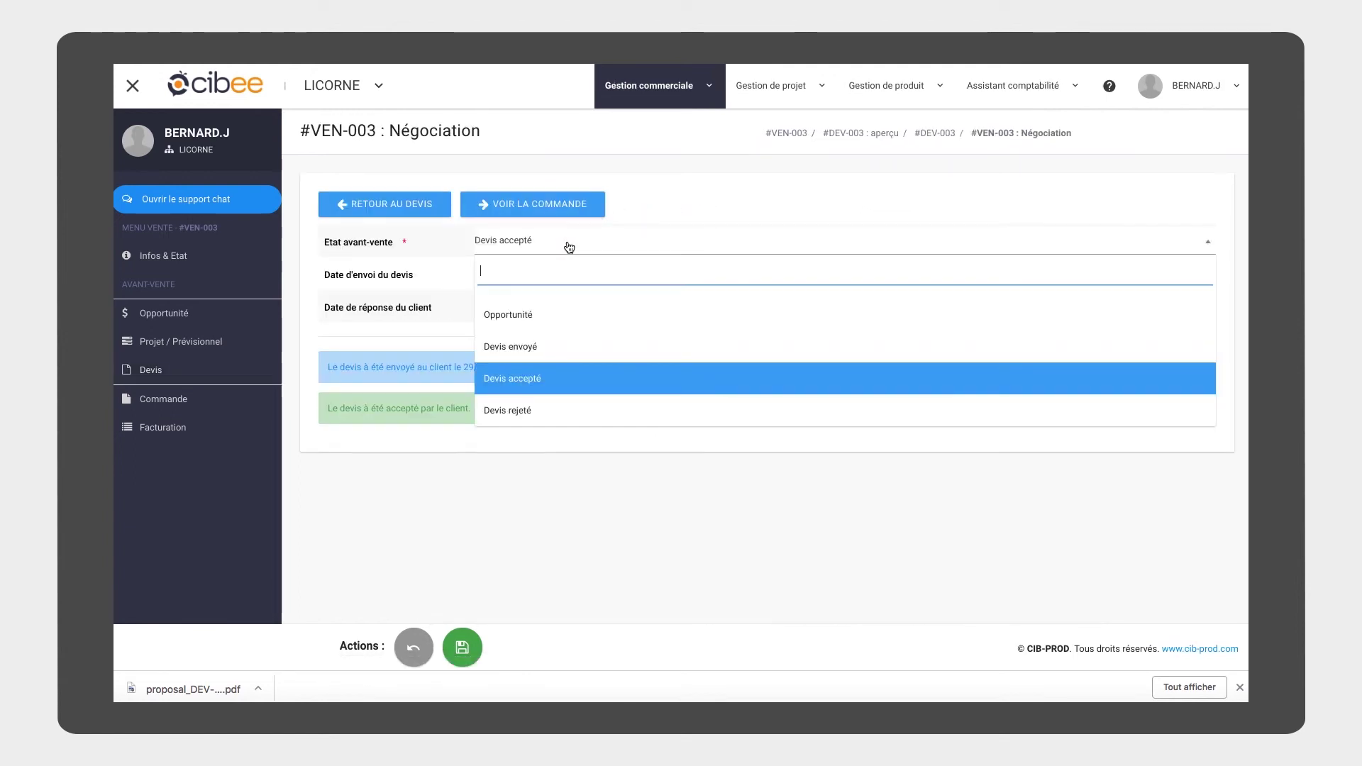
pyautogui.click(532, 410)
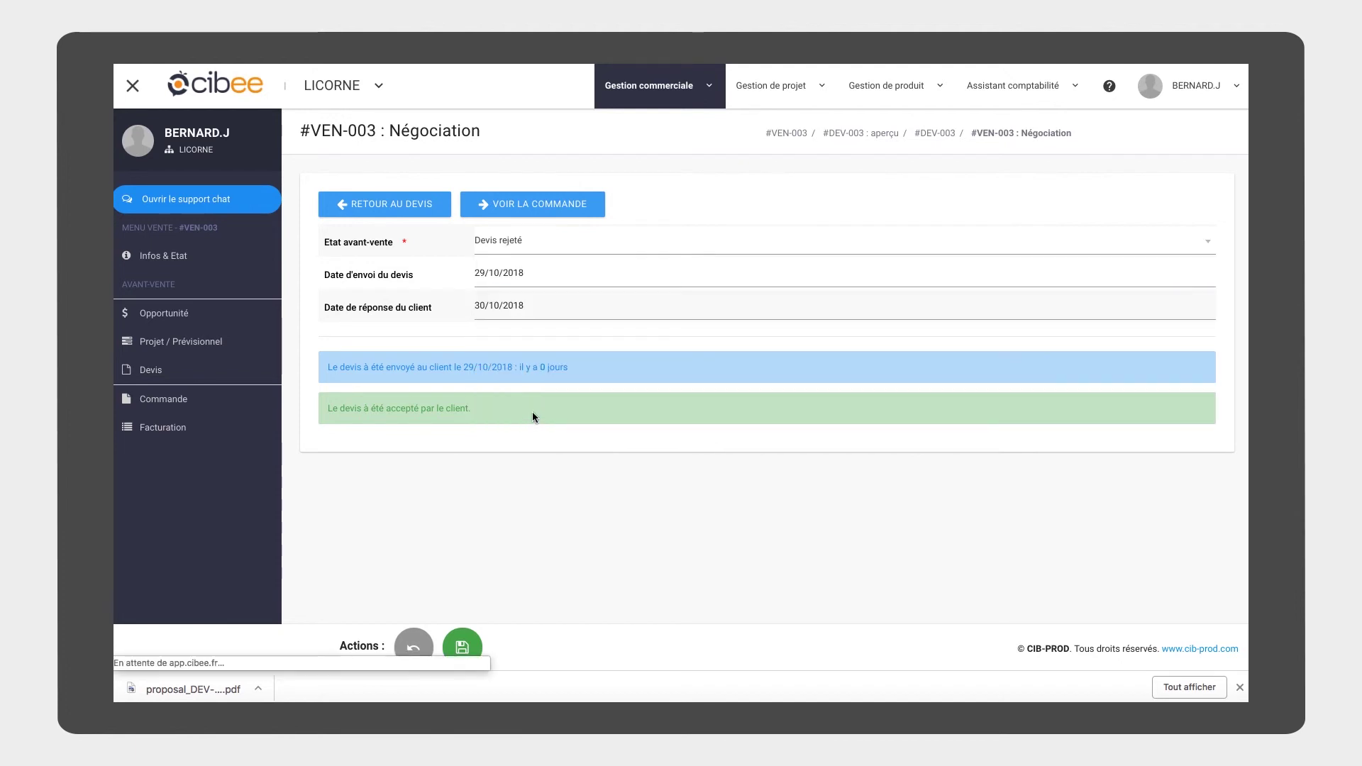
pyautogui.click(462, 648)
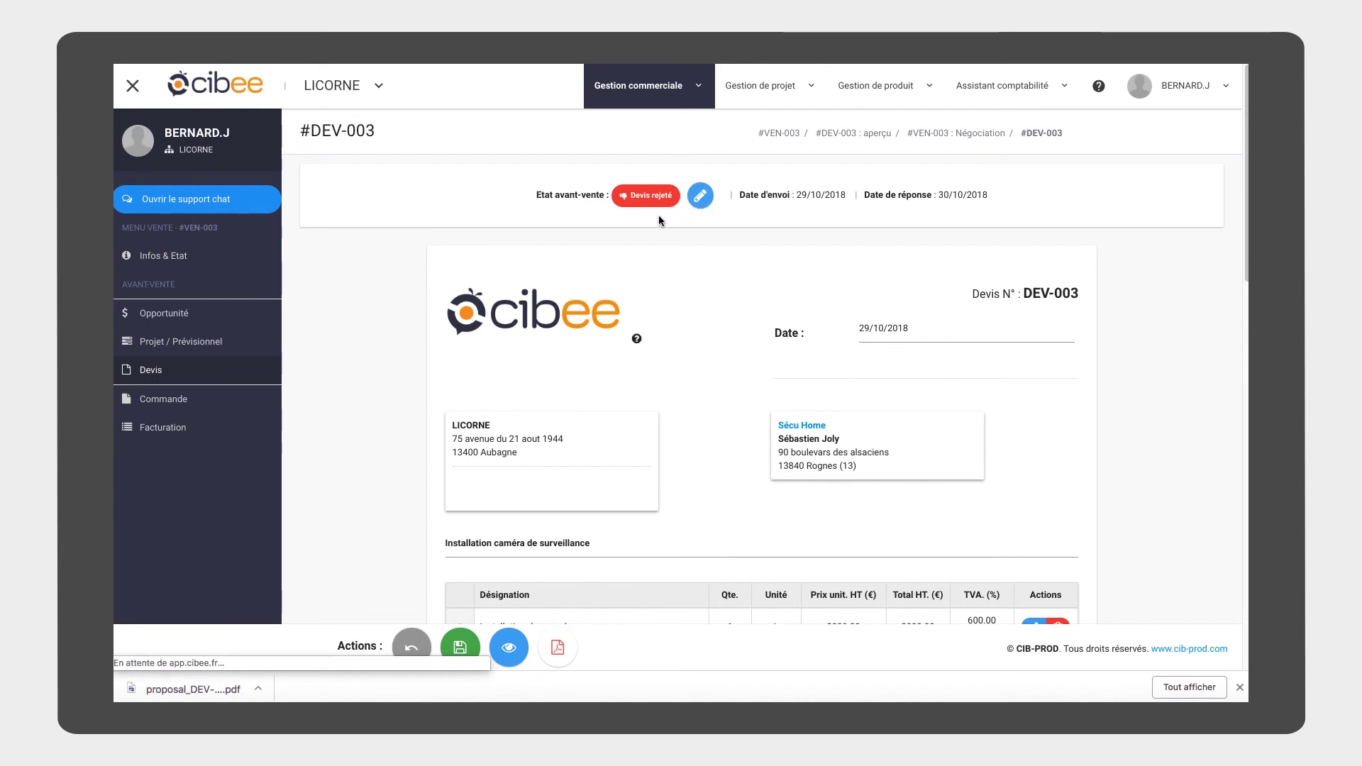
# - Return the sale's pre-sale state to Devis accepté and save the change
pyautogui.click(704, 190)
pyautogui.click(609, 243)
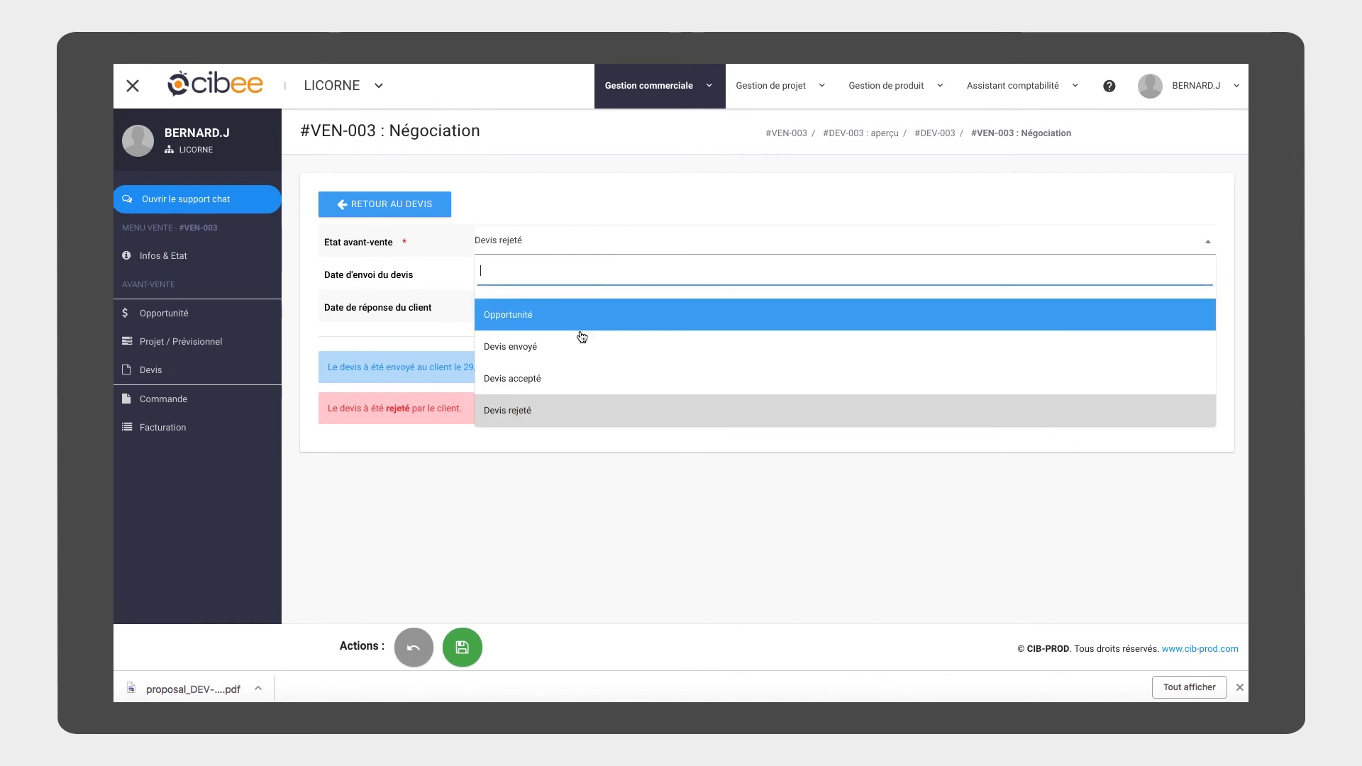
pyautogui.click(568, 377)
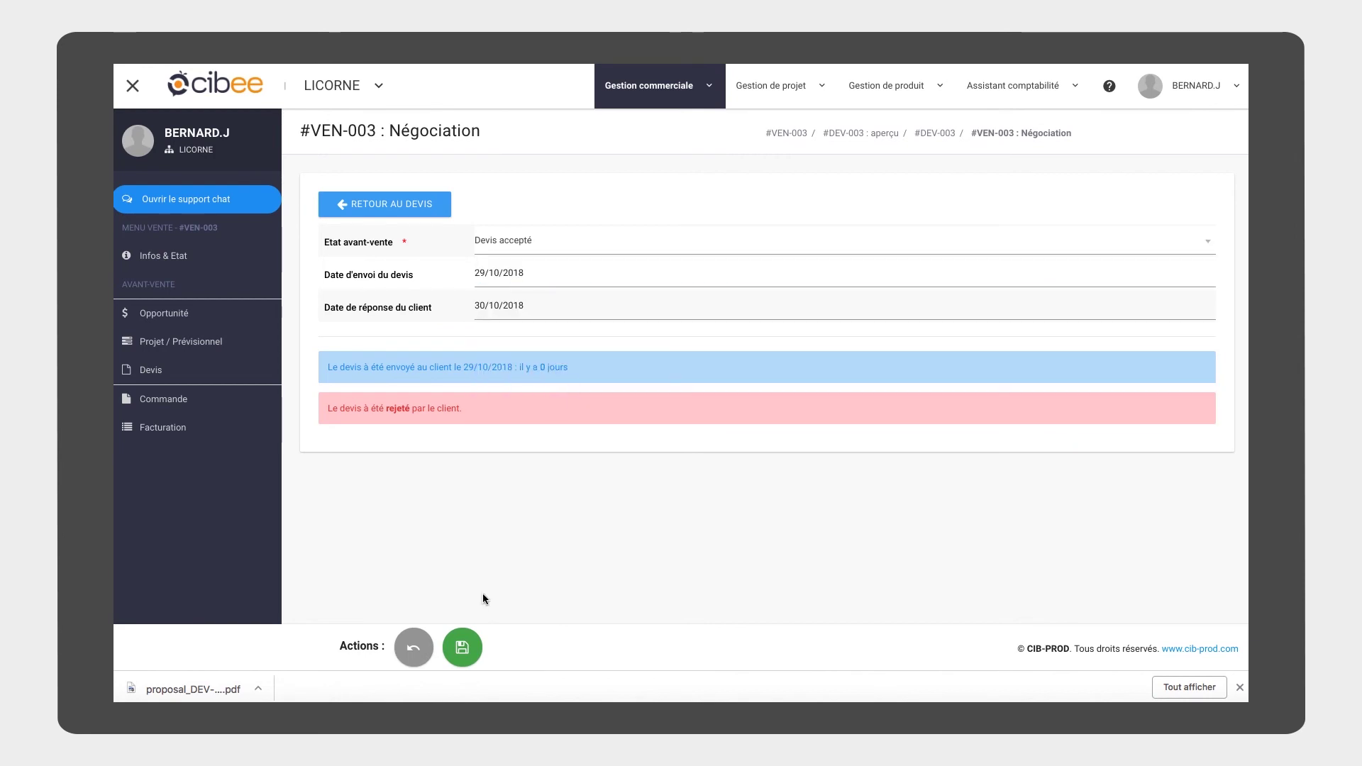
pyautogui.click(463, 644)
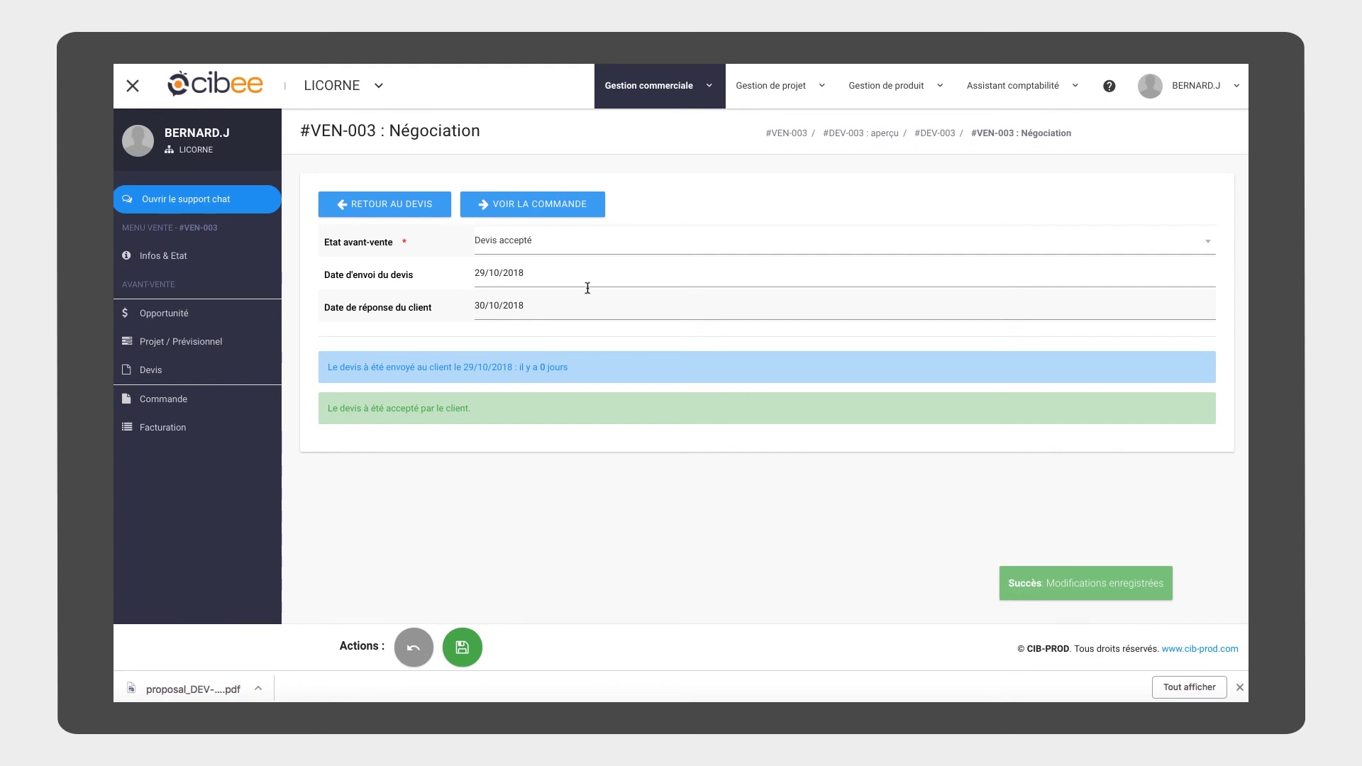
# - Open the list of all sales (Ventes)
pyautogui.click(648, 85)
pyautogui.click(640, 181)
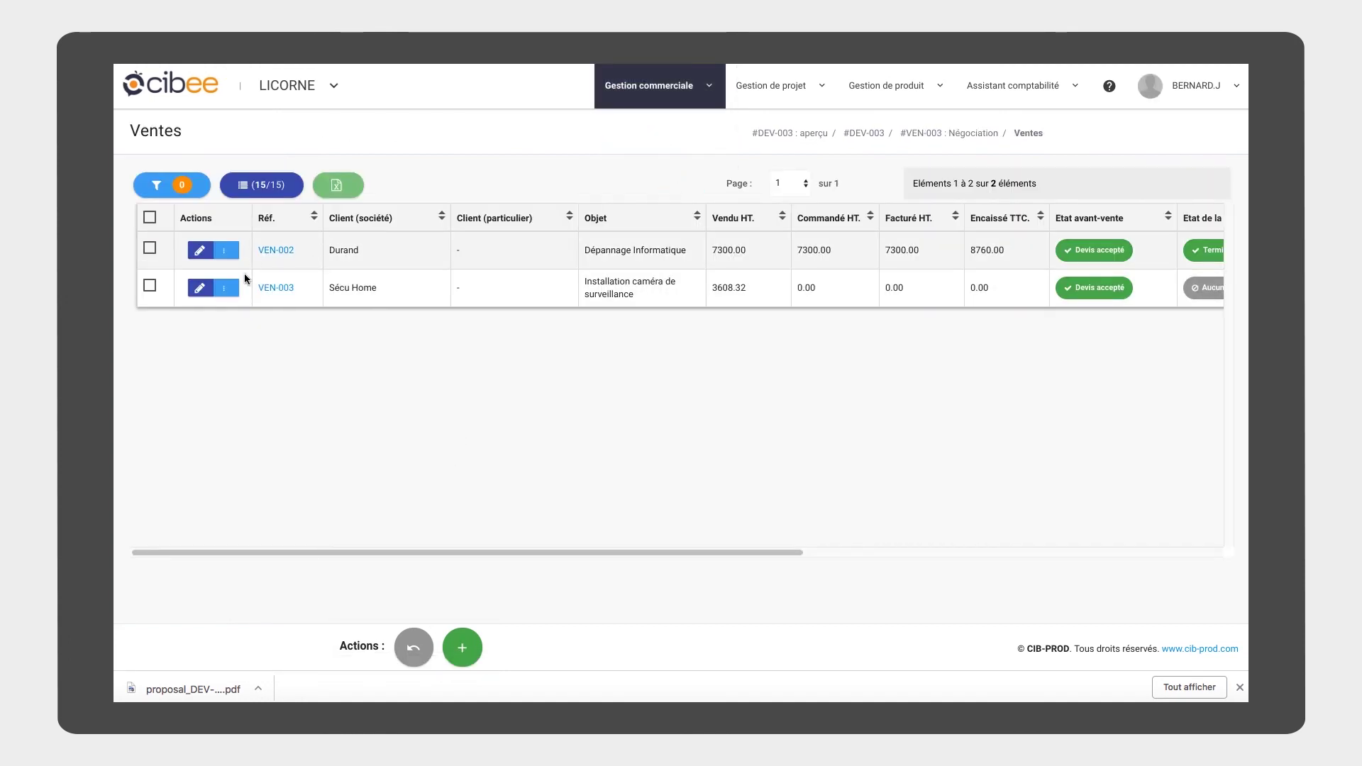
pyautogui.click(226, 288)
pyautogui.click(247, 331)
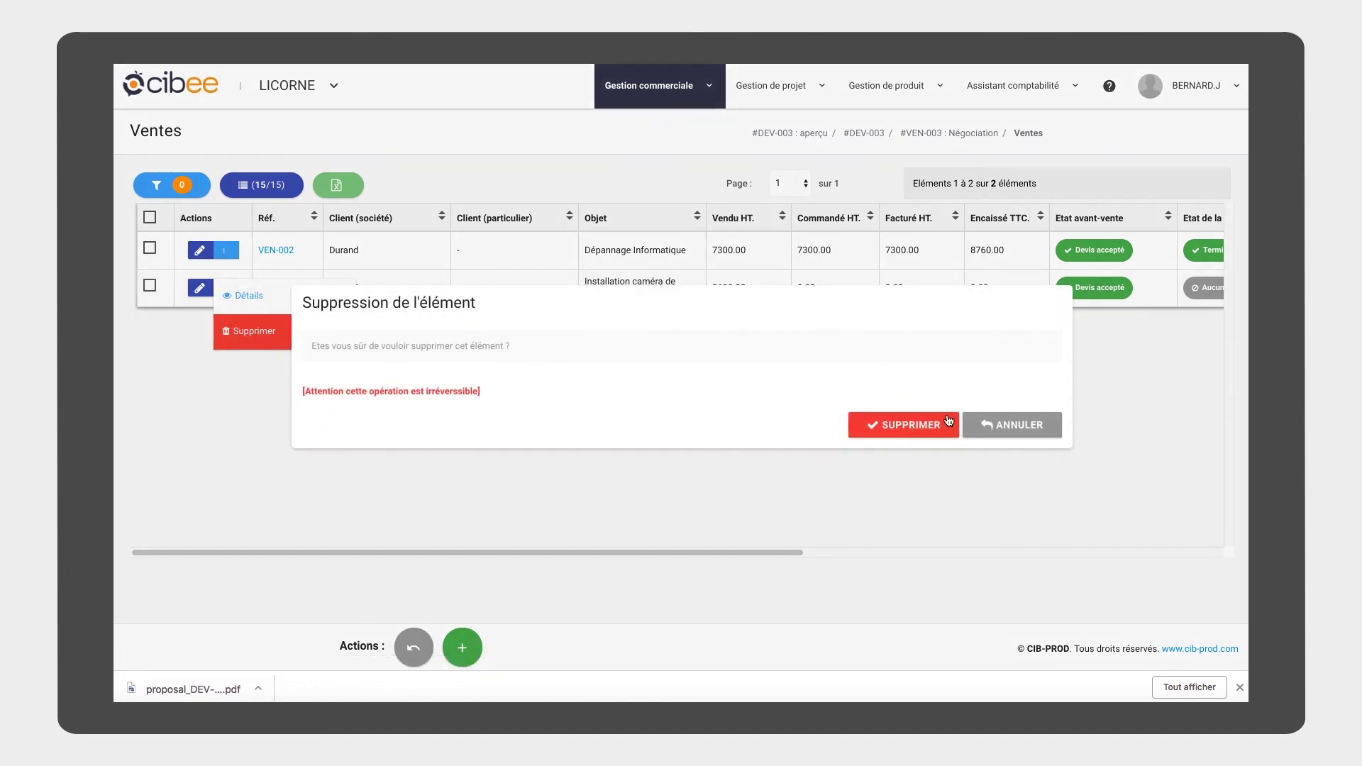
pyautogui.click(1011, 424)
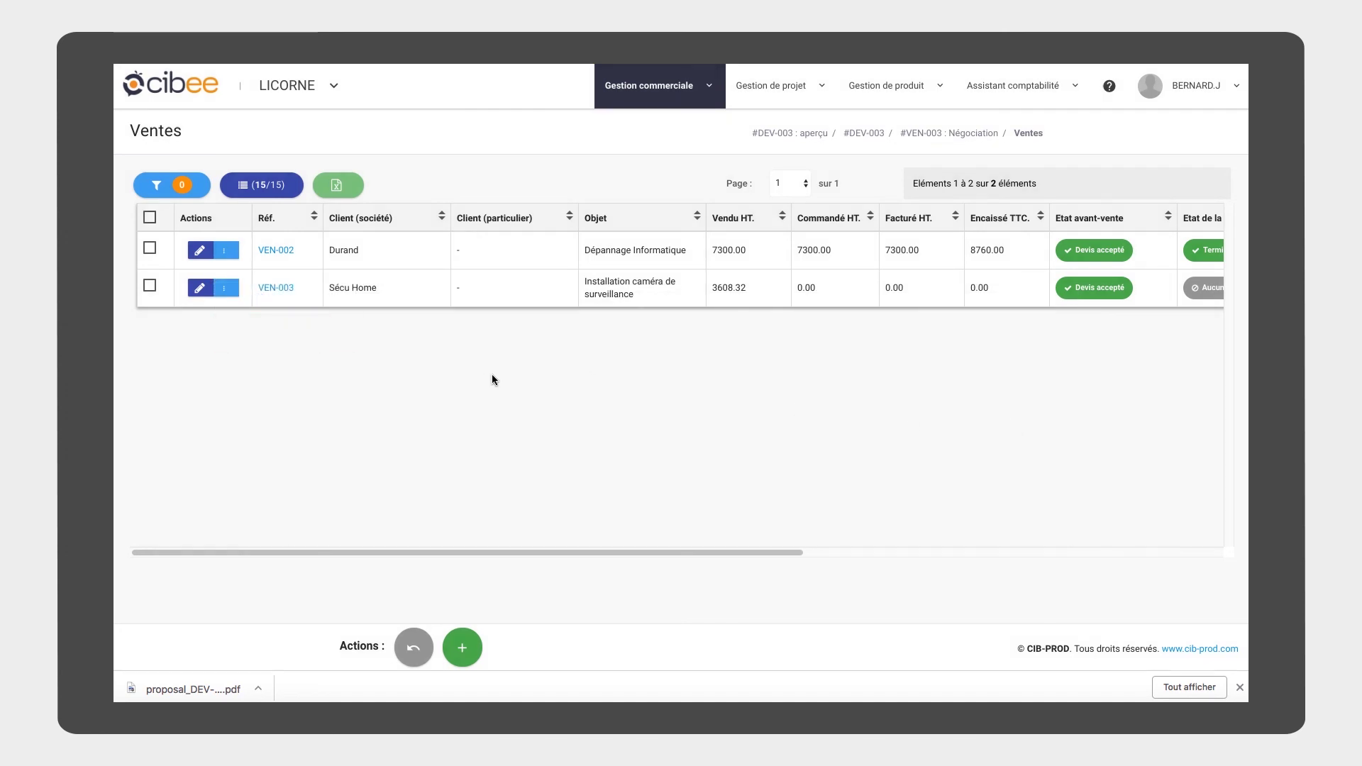